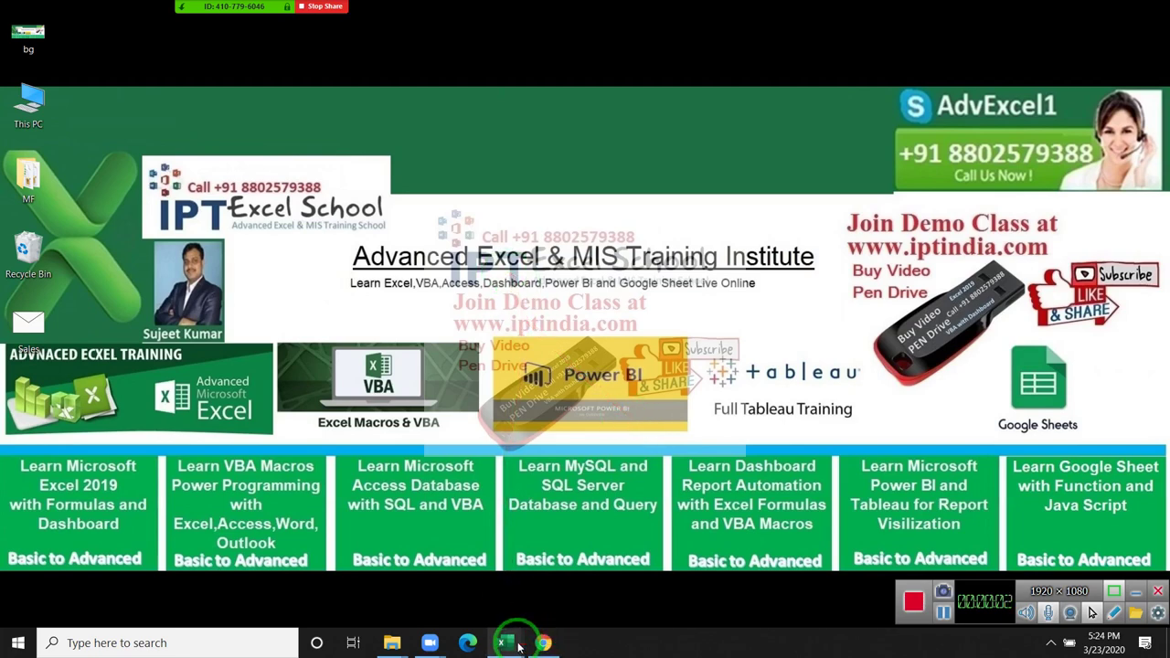
In Book1's Sheet1, enter a Name header in A1 and fill eleven names down to A12
{"action": "mouse_move", "coordinate": [517, 646]}
{"action": "left_click", "coordinate": [682, 603]}
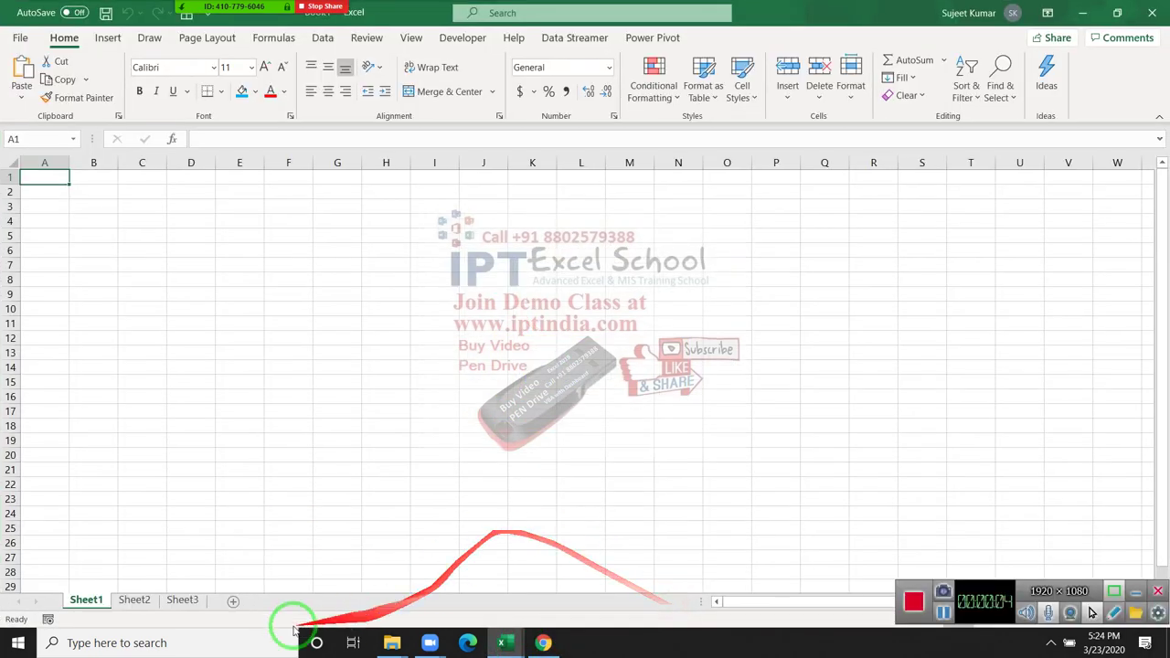
{"action": "left_click", "coordinate": [145, 601]}
{"action": "left_click", "coordinate": [88, 603]}
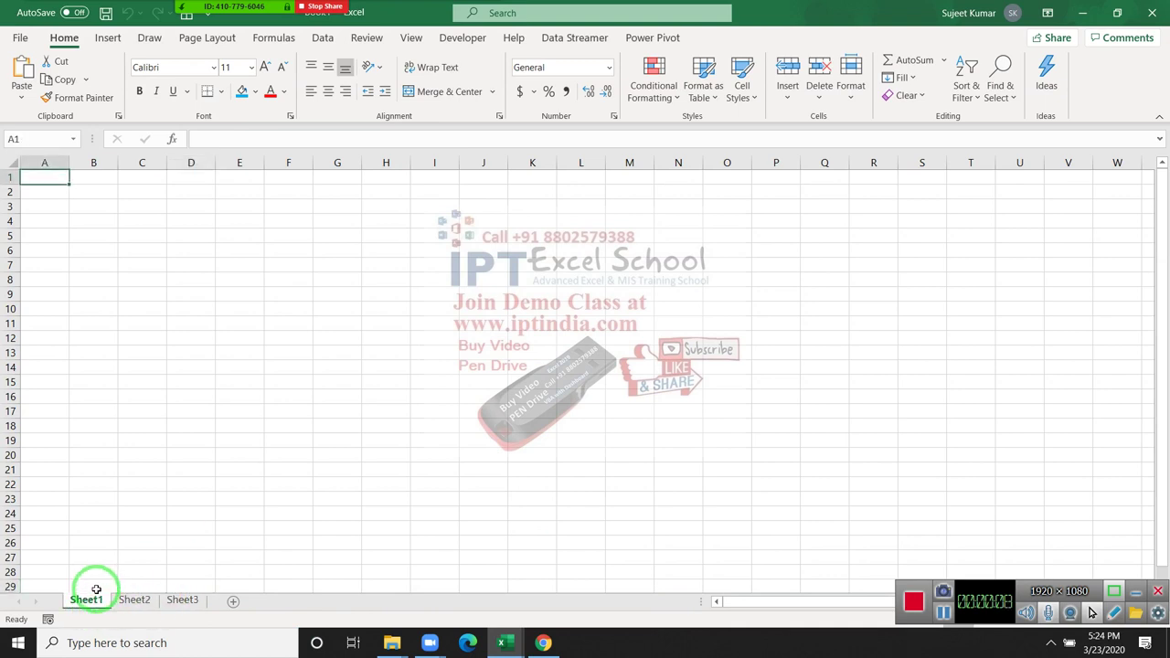
{"action": "type", "text": "Name"}
{"action": "key", "text": "Return"}
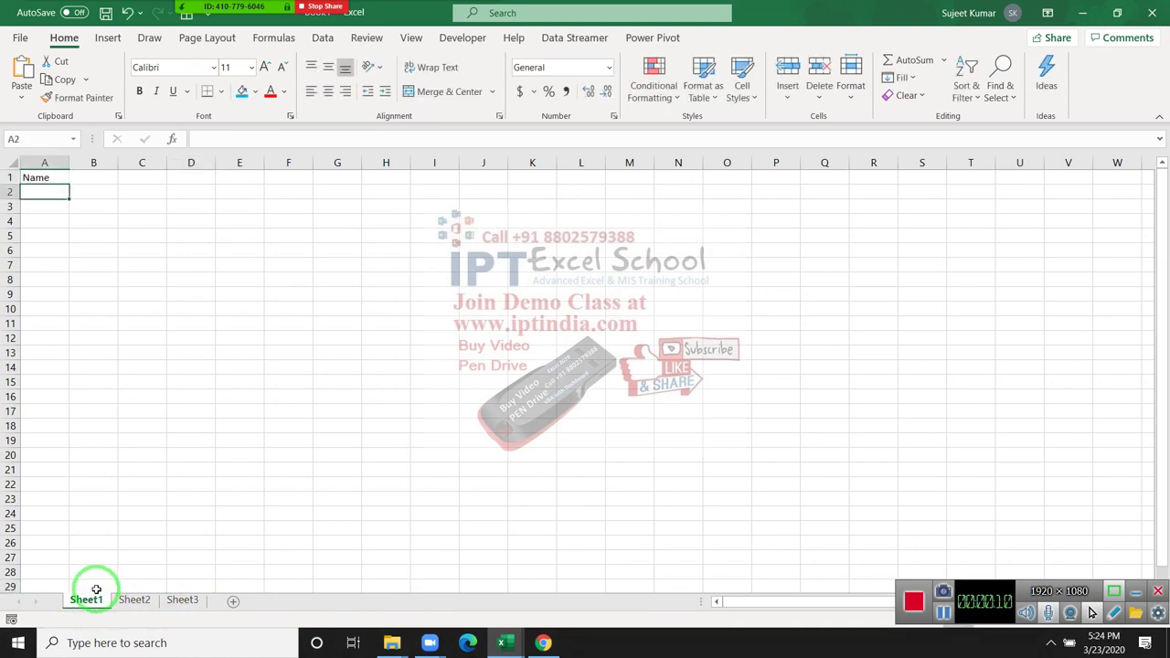
{"action": "type", "text": "Puja"}
{"action": "key", "text": "Return"}
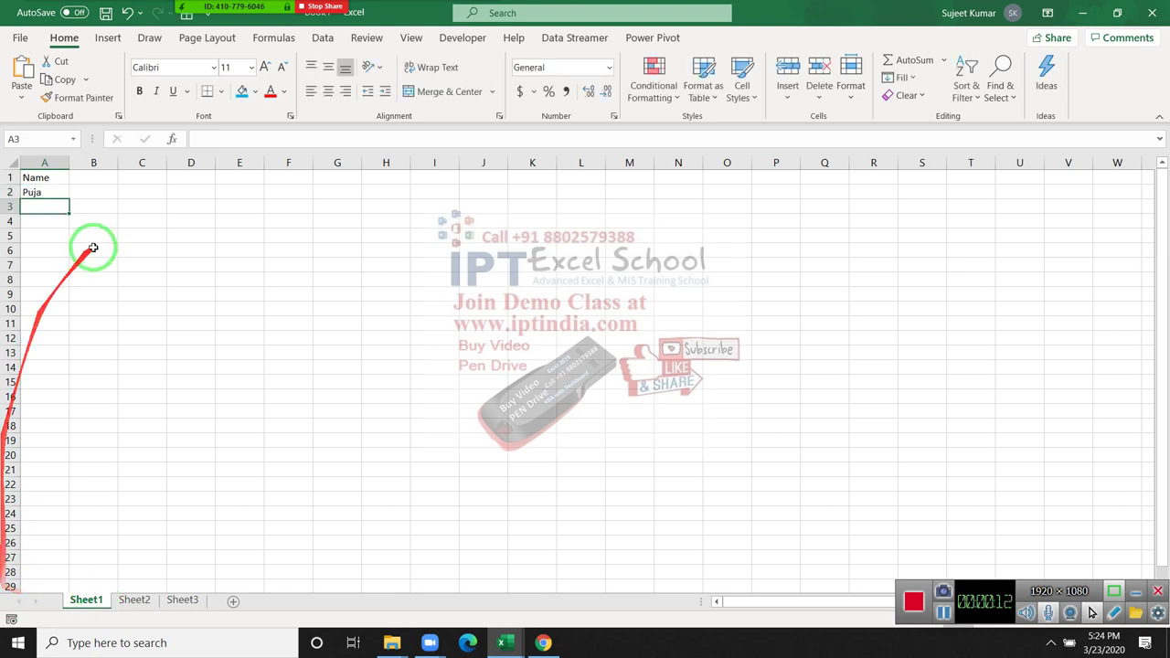
{"action": "left_click", "coordinate": [33, 192]}
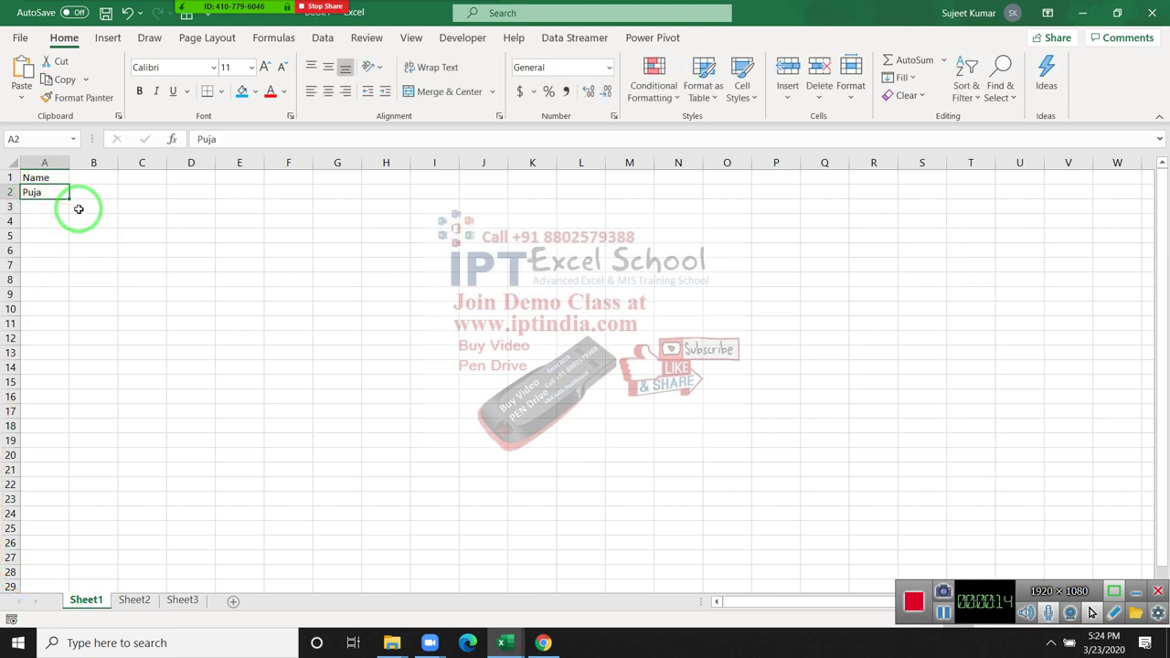
{"action": "left_click_drag", "start_coordinate": [69, 199], "coordinate": [66, 336]}
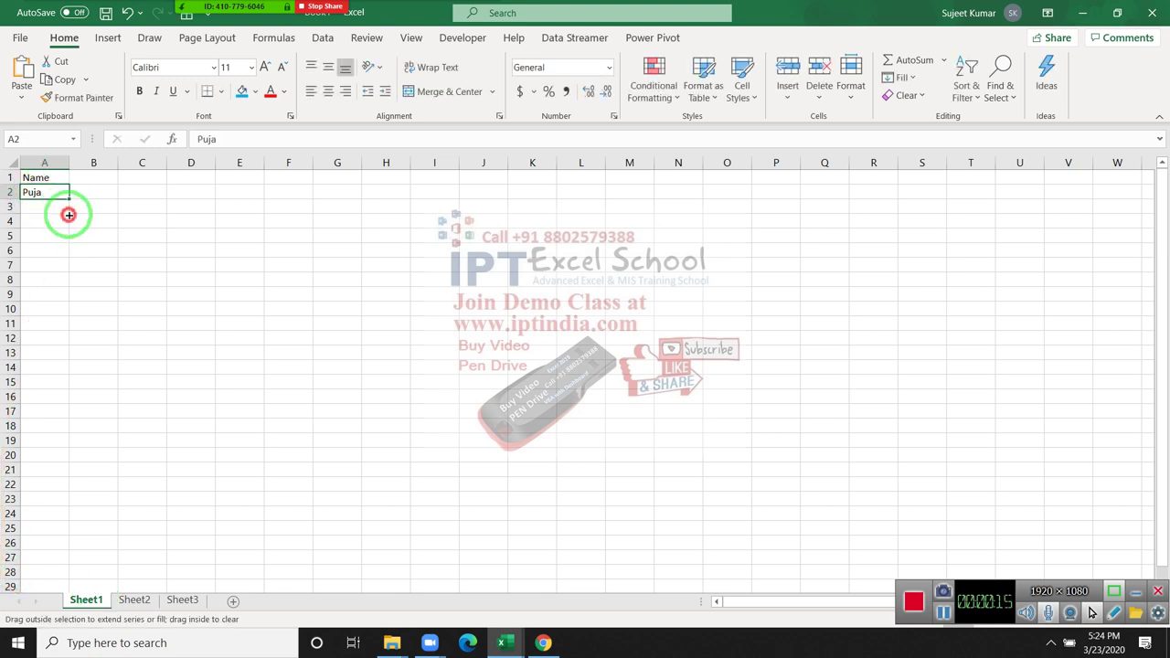
Add month headings from Jan through Jun across B1:G1
{"action": "left_click", "coordinate": [113, 177]}
{"action": "type", "text": "Jan"}
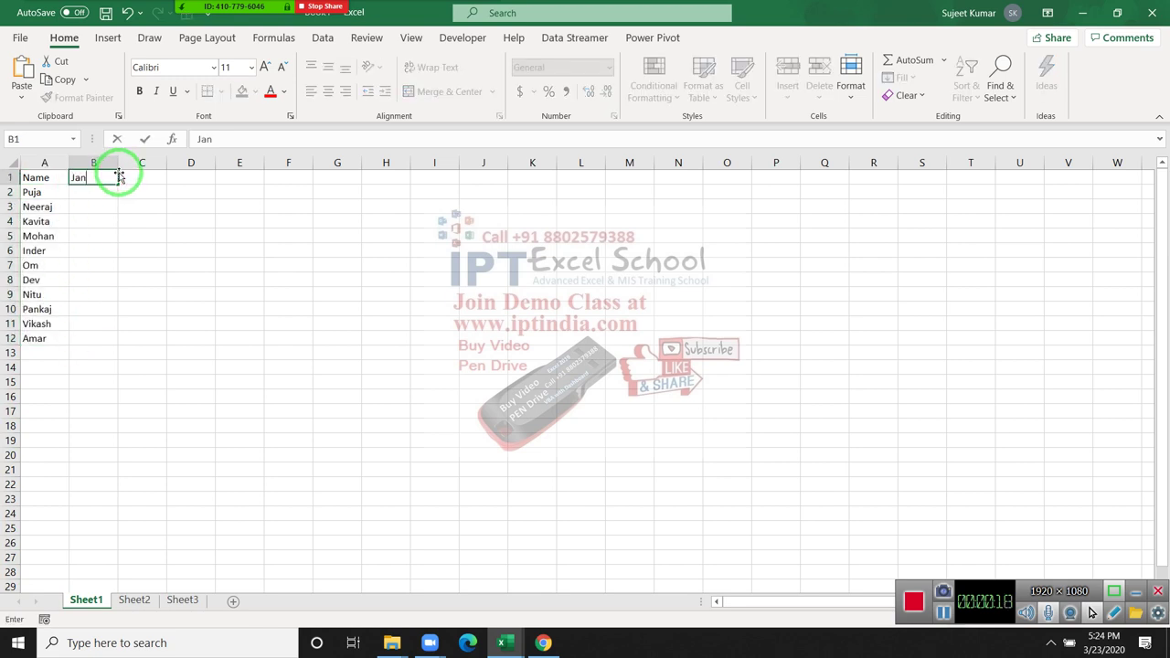
{"action": "key", "text": "Return"}
{"action": "left_click", "coordinate": [91, 177]}
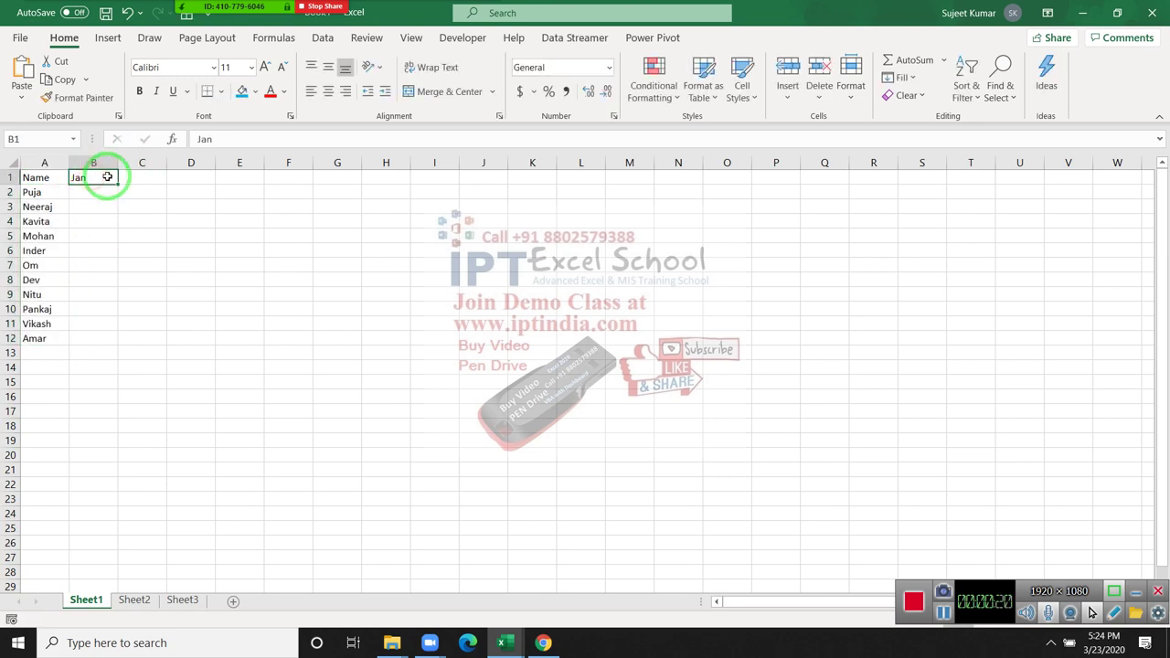
{"action": "left_click_drag", "start_coordinate": [117, 183], "coordinate": [365, 194]}
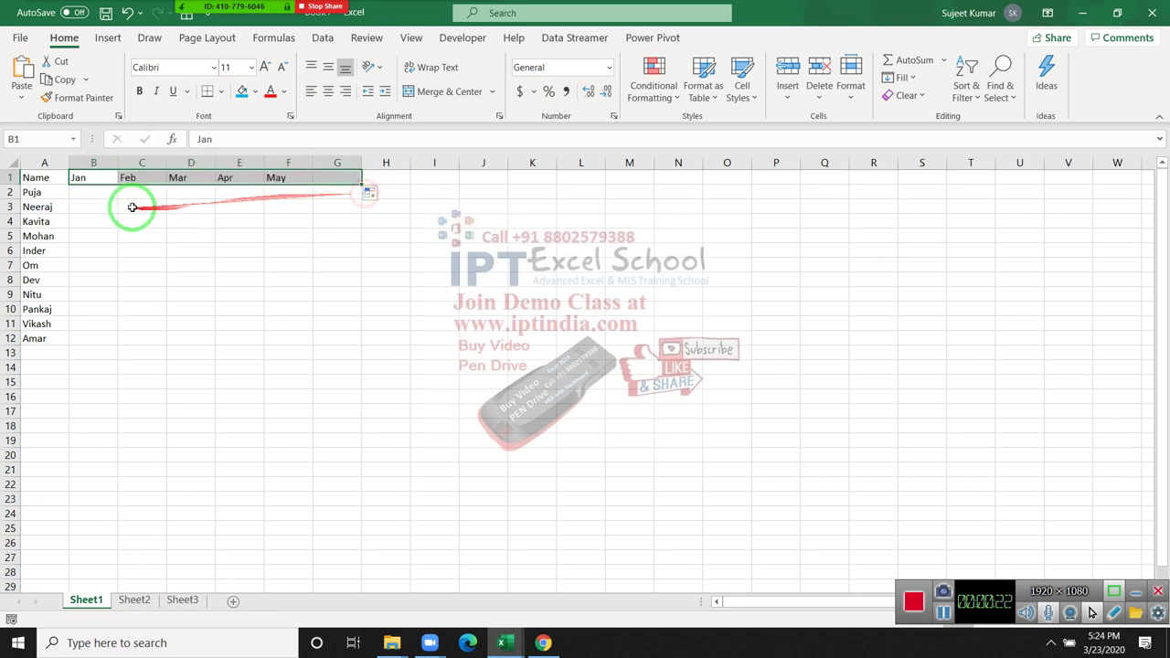
Fill B2:G12 with =RANDBETWEEN(10,90) scores, then paste them back as fixed values
{"action": "left_click", "coordinate": [104, 194]}
{"action": "type", "text": "=ra"}
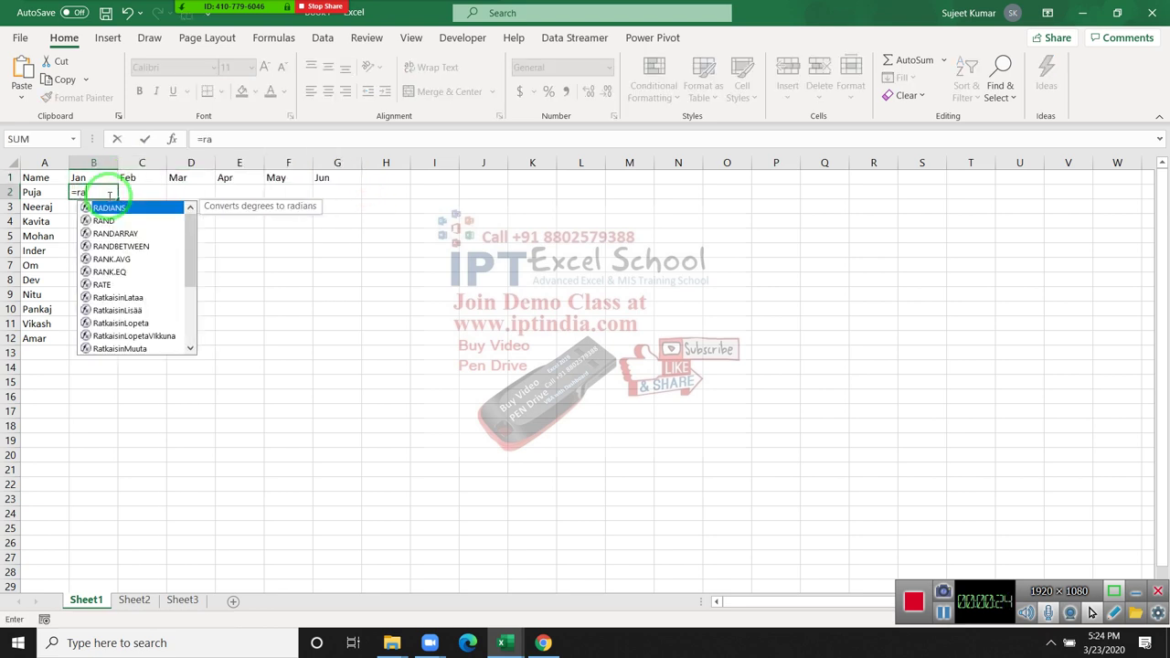
{"action": "key", "text": "Down"}
{"action": "key", "text": "Down"}
{"action": "key", "text": "Down"}
{"action": "key", "text": "Tab"}
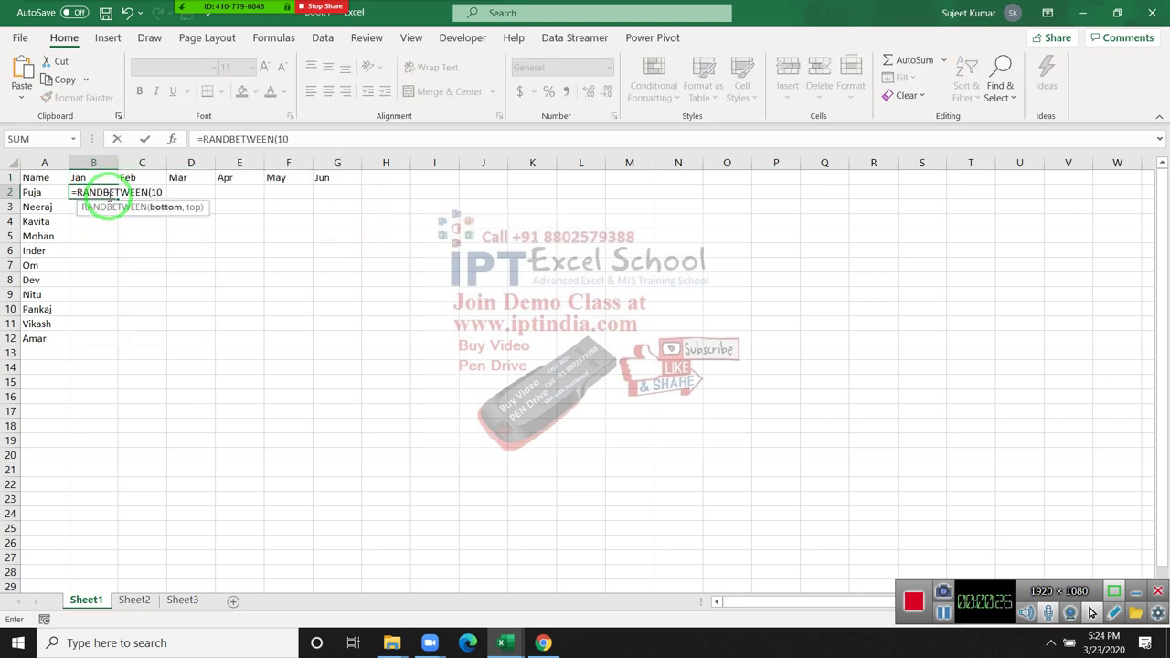
{"action": "left_click", "coordinate": [188, 294]}
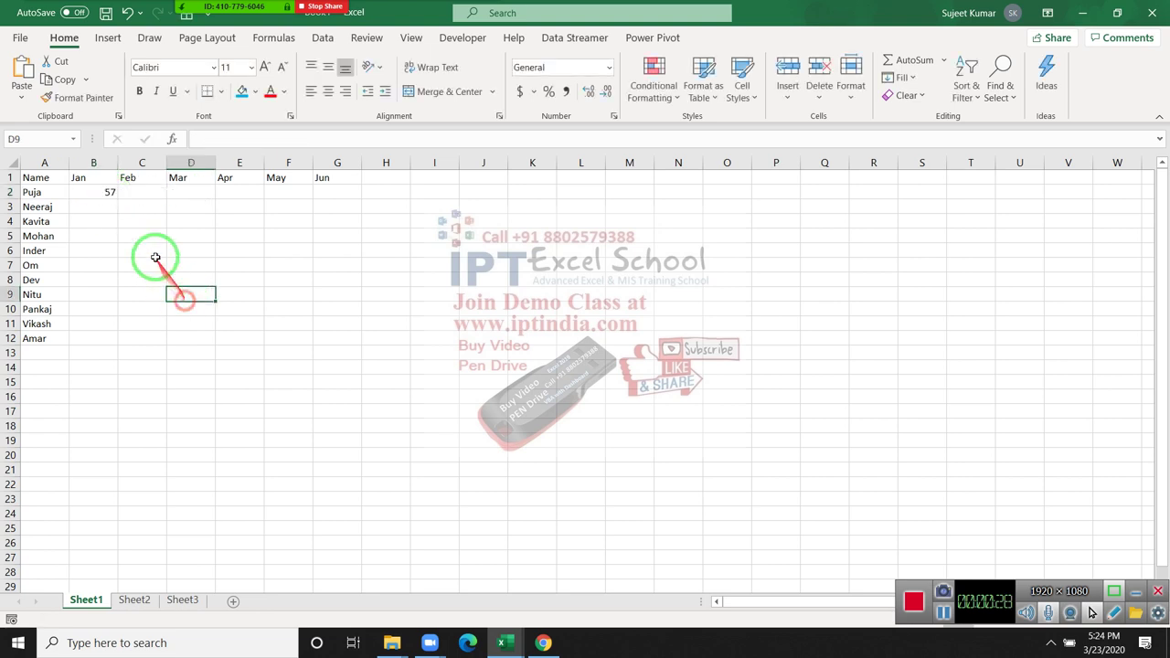
{"action": "mouse_move", "coordinate": [101, 193]}
{"action": "left_mouse_down"}
{"action": "mouse_move", "coordinate": [317, 359]}
{"action": "mouse_move", "coordinate": [321, 333]}
{"action": "left_mouse_up"}
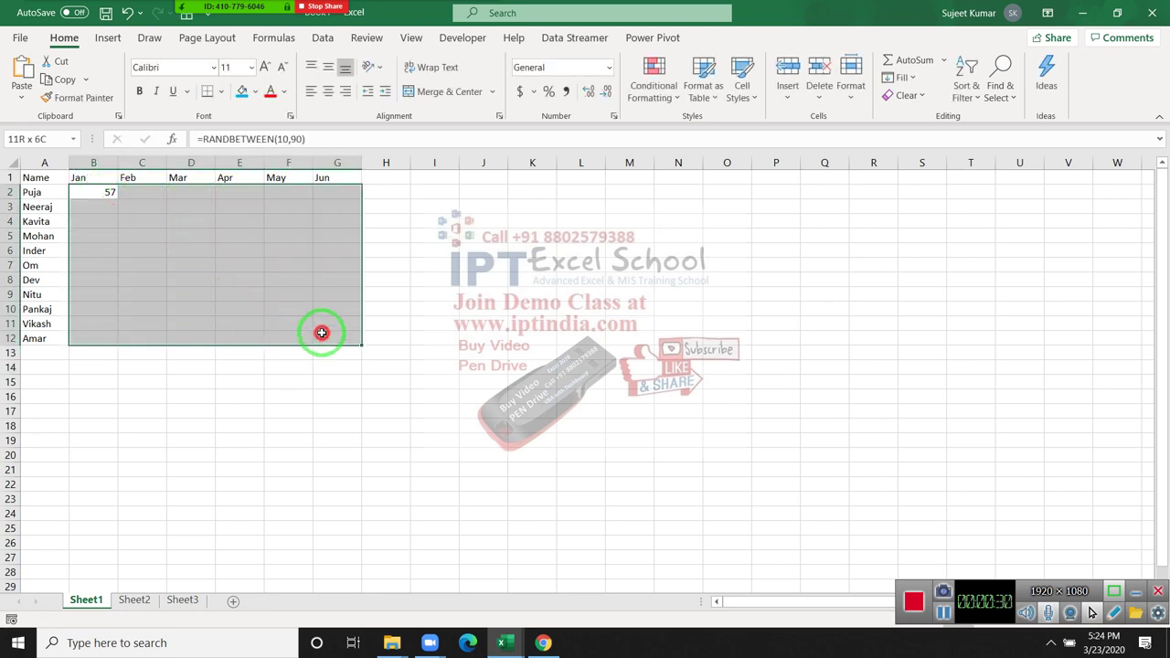
{"action": "key", "text": "ctrl+Return"}
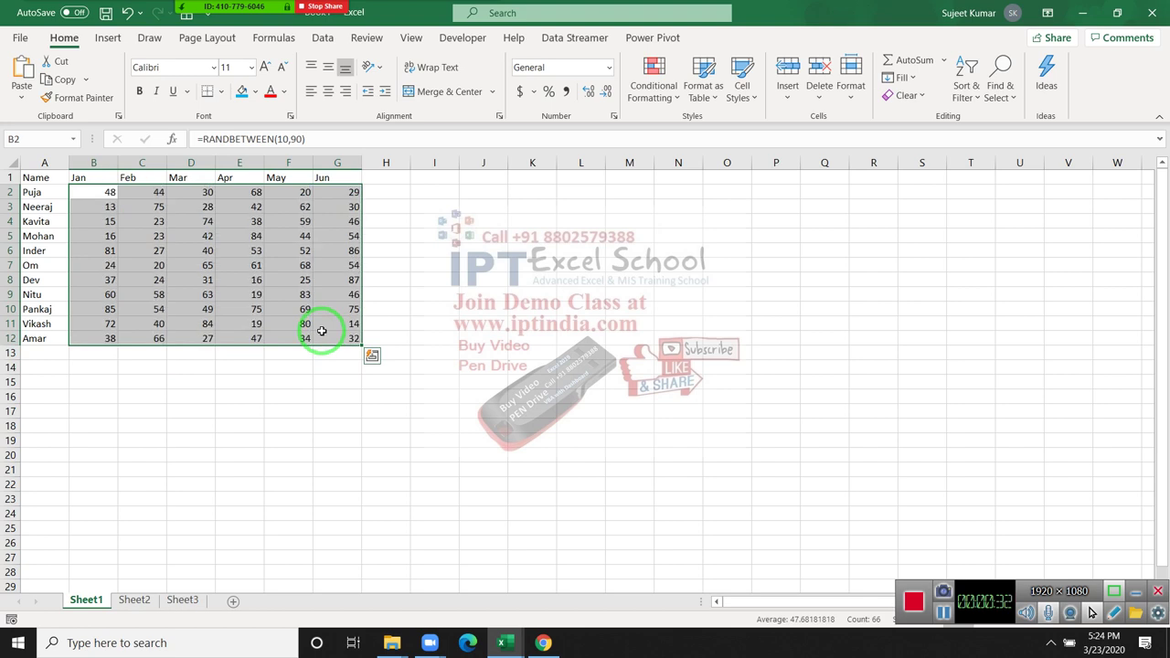
{"action": "key", "text": "ctrl+c"}
{"action": "left_click", "coordinate": [21, 95]}
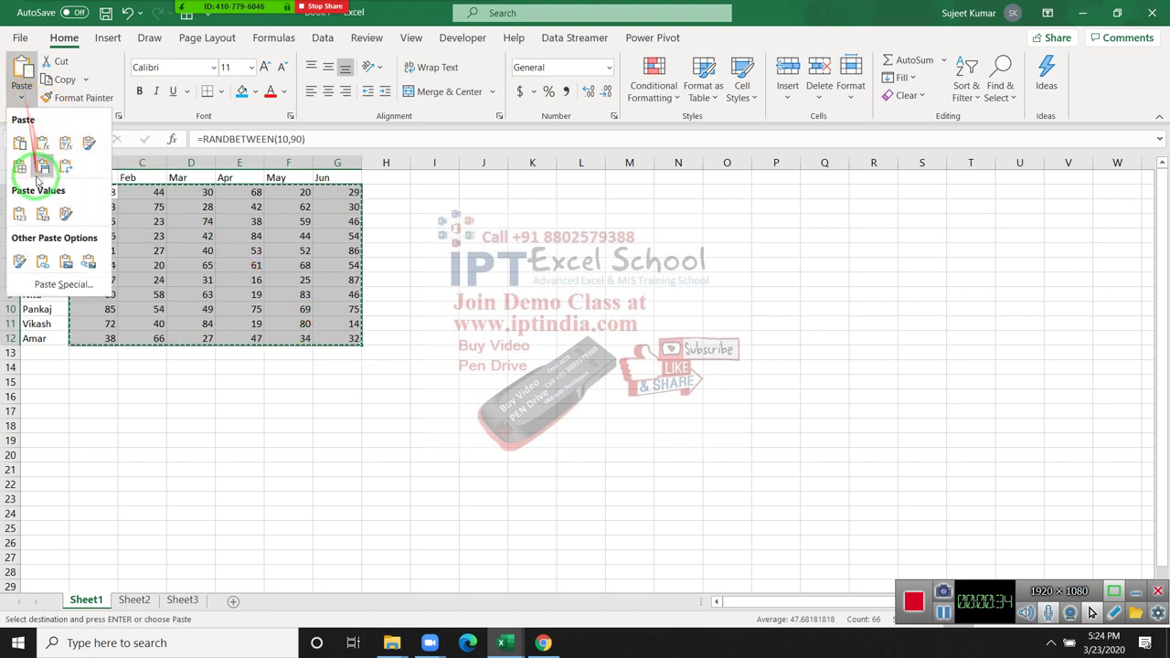
{"action": "left_click", "coordinate": [21, 214]}
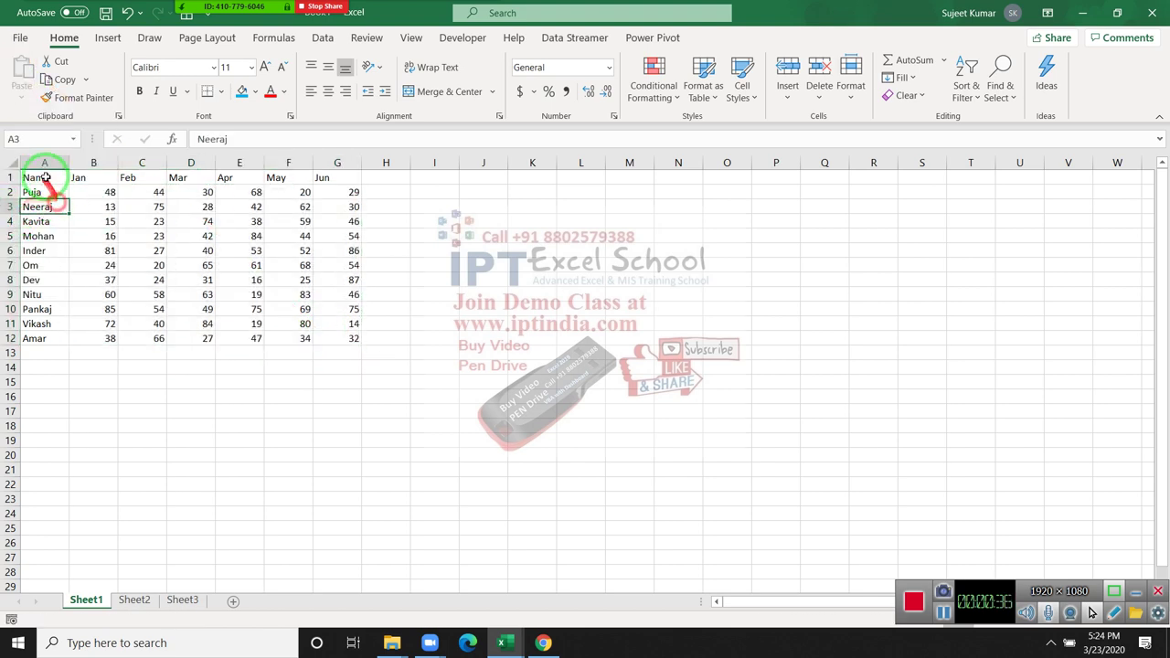
Give the table A1:G12 all borders and a blue fill
{"action": "left_click_drag", "start_coordinate": [36, 178], "coordinate": [352, 336]}
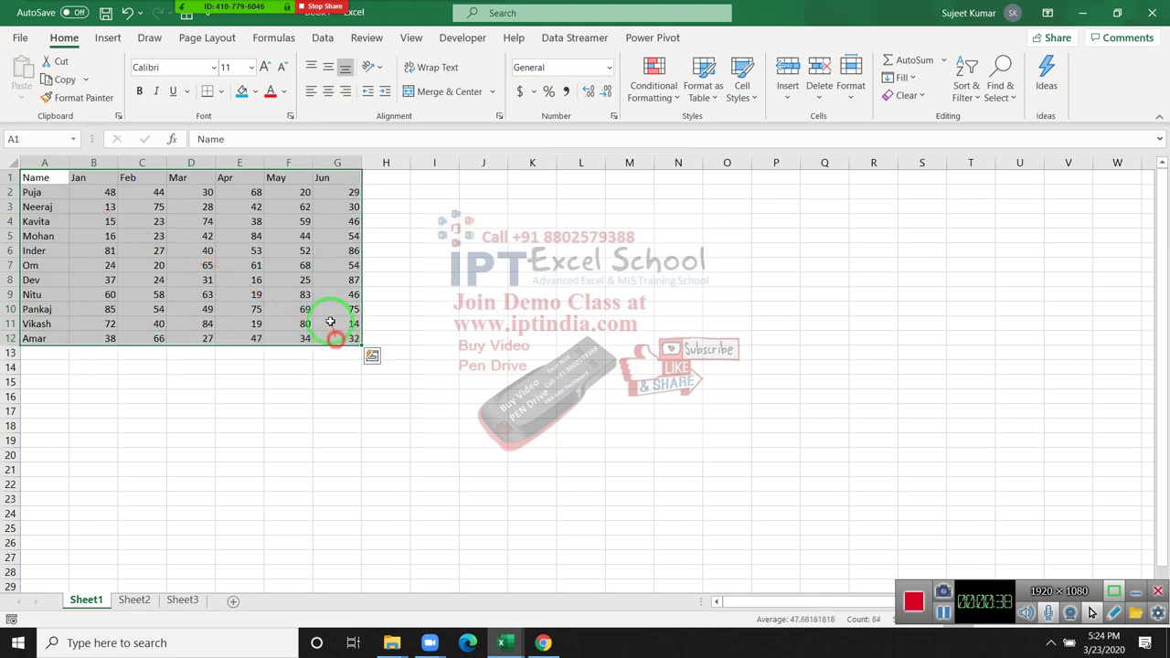
{"action": "left_click", "coordinate": [219, 97]}
{"action": "left_click", "coordinate": [220, 225]}
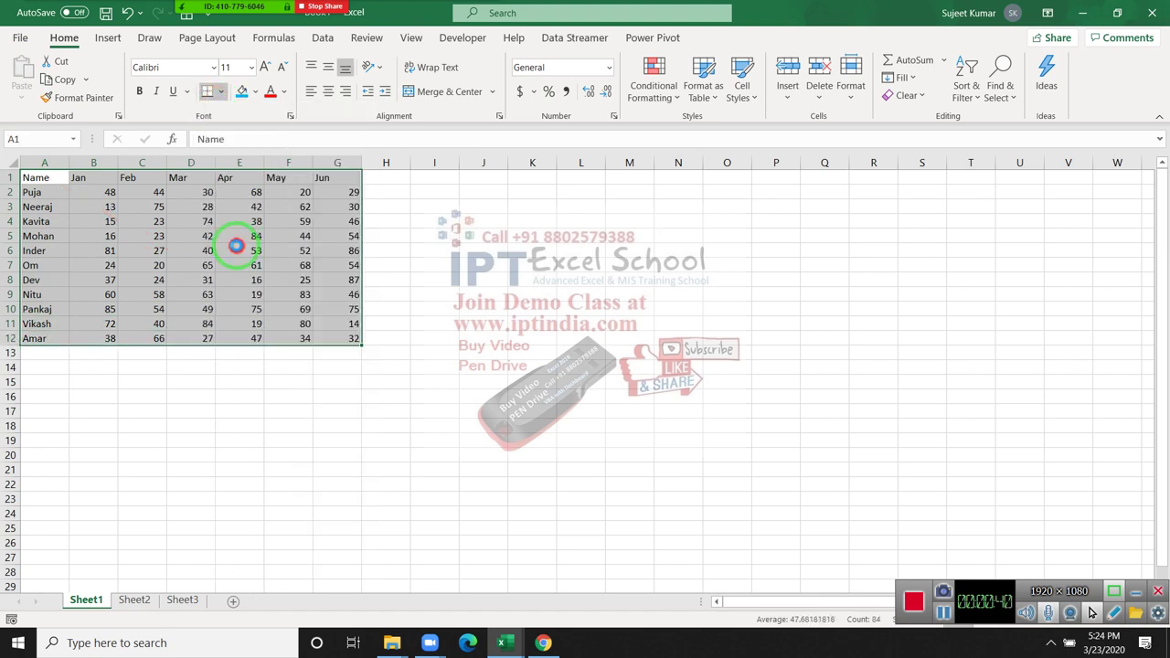
{"action": "left_click", "coordinate": [239, 91]}
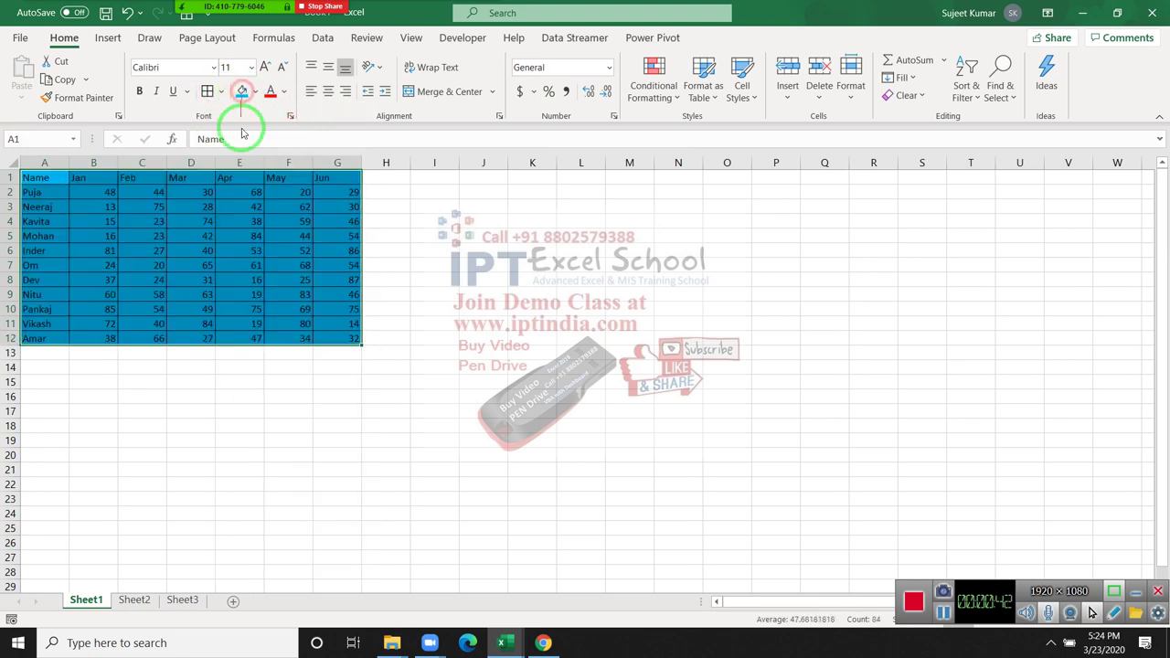
{"action": "left_click", "coordinate": [384, 250]}
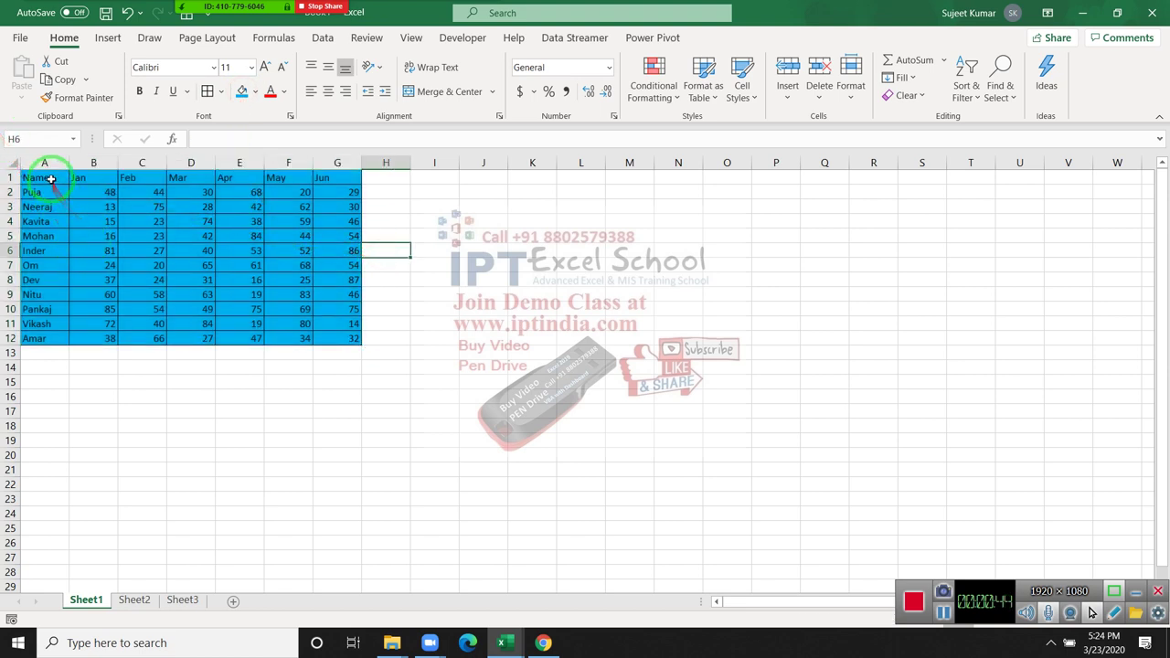
Autofit column G, undo it to restore the original width, then copy A1:G12
{"action": "left_click_drag", "start_coordinate": [44, 174], "coordinate": [340, 338]}
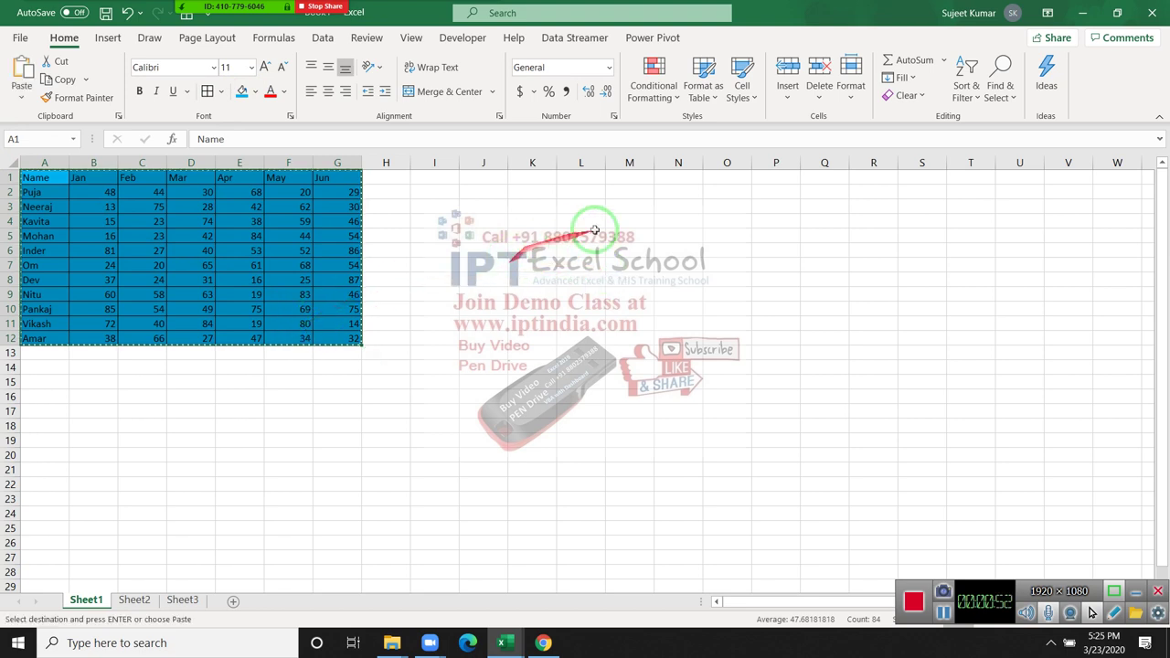
{"action": "double_click", "coordinate": [362, 163]}
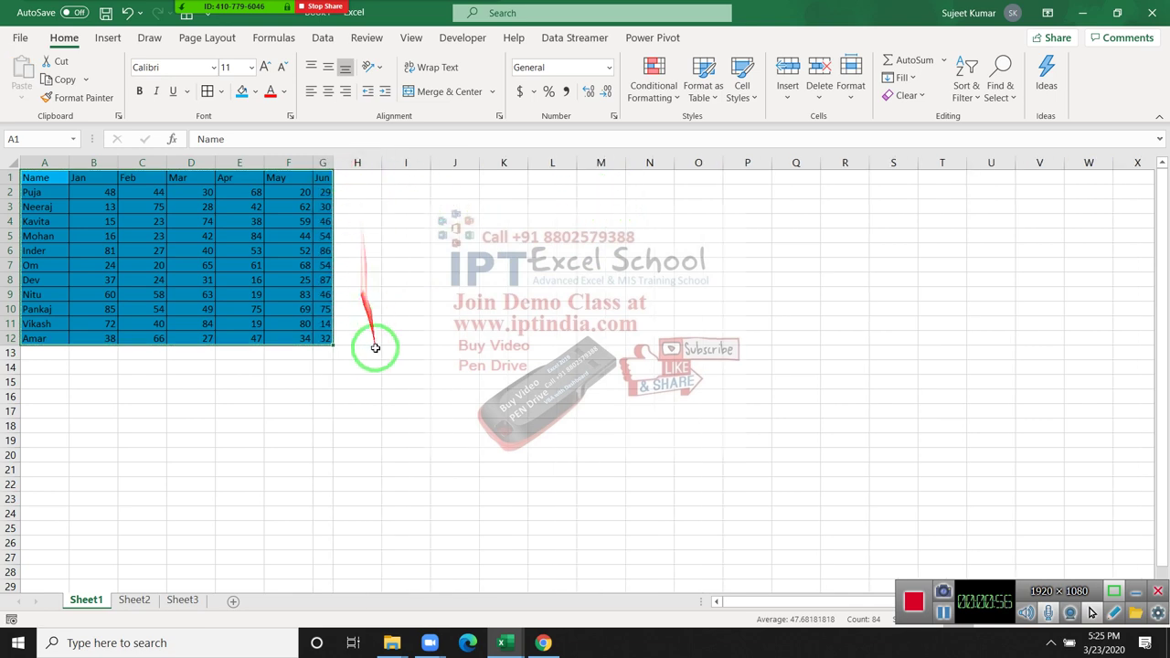
{"action": "left_click", "coordinate": [326, 426]}
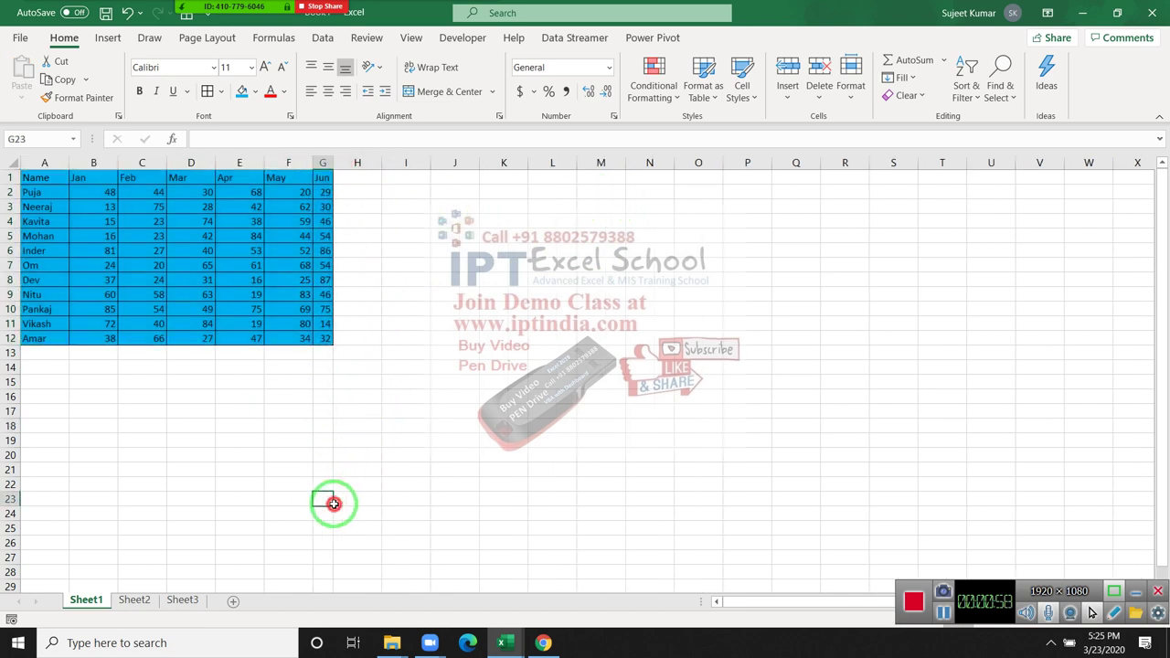
{"action": "left_click_drag", "start_coordinate": [325, 504], "coordinate": [467, 510]}
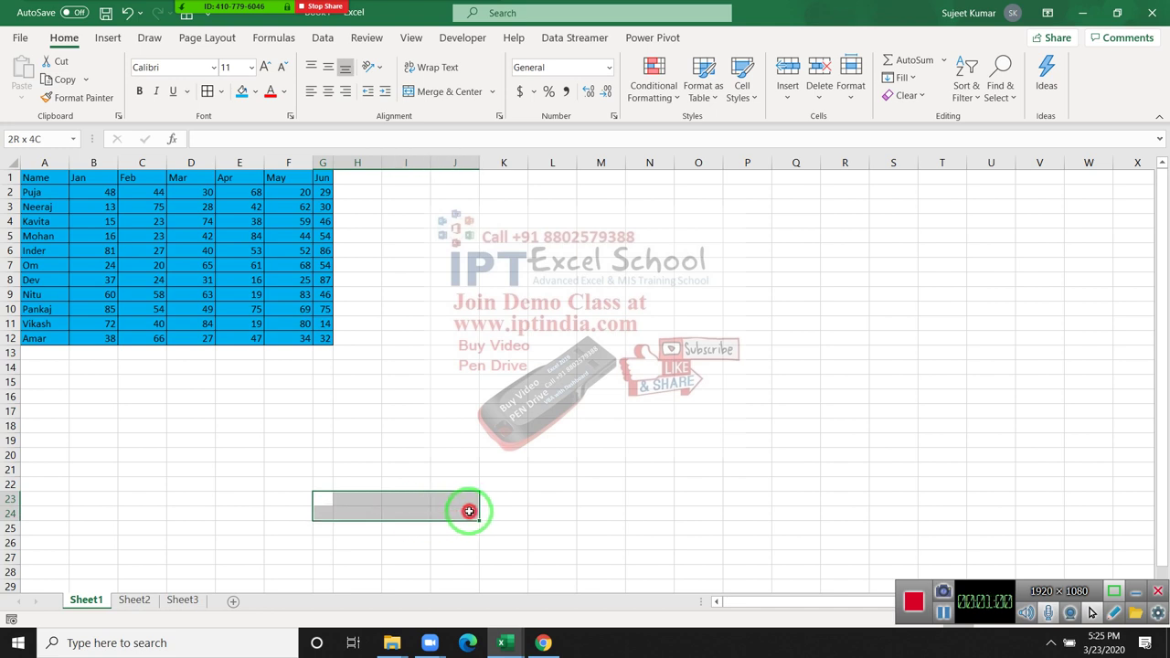
{"action": "left_click", "coordinate": [414, 420]}
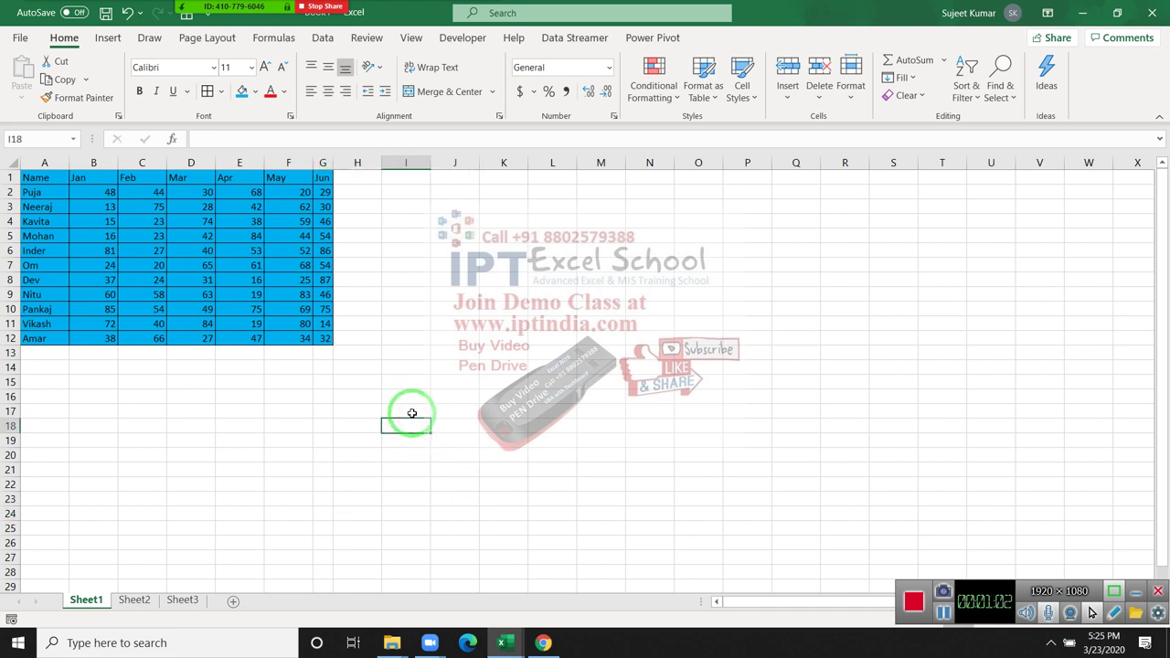
{"action": "key", "text": "ctrl+z"}
{"action": "key", "text": "ctrl+c"}
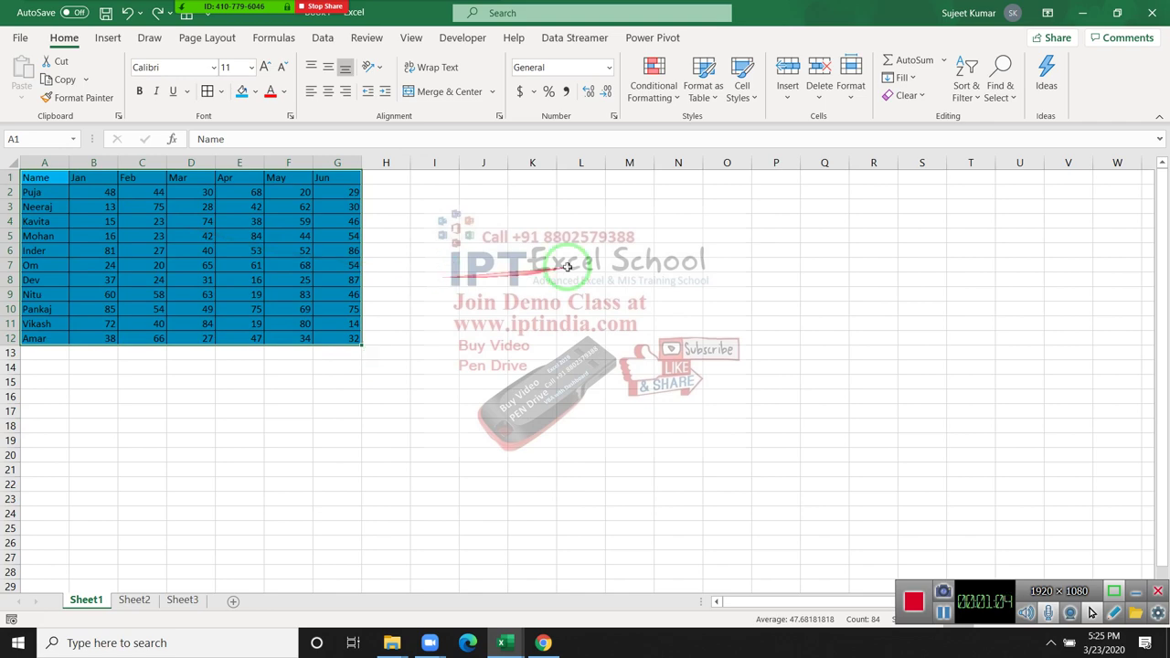
Paste the table as a picture at L2, shrinking it to about 1.58 by 3.07 inches
{"action": "left_click", "coordinate": [567, 191]}
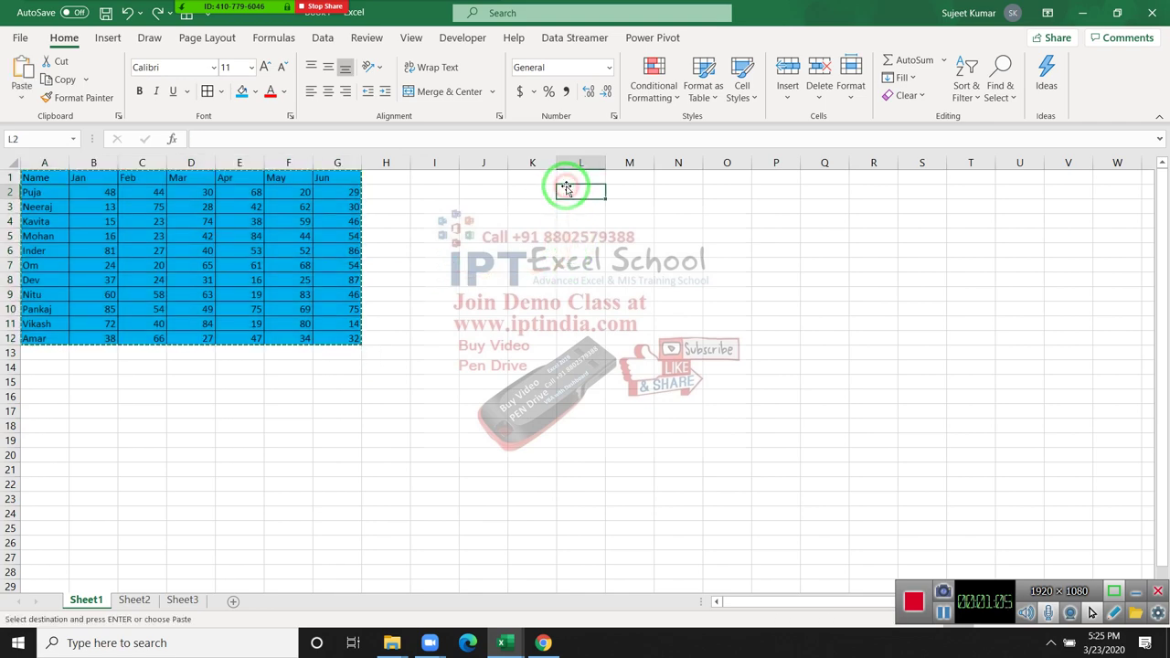
{"action": "left_click", "coordinate": [35, 102]}
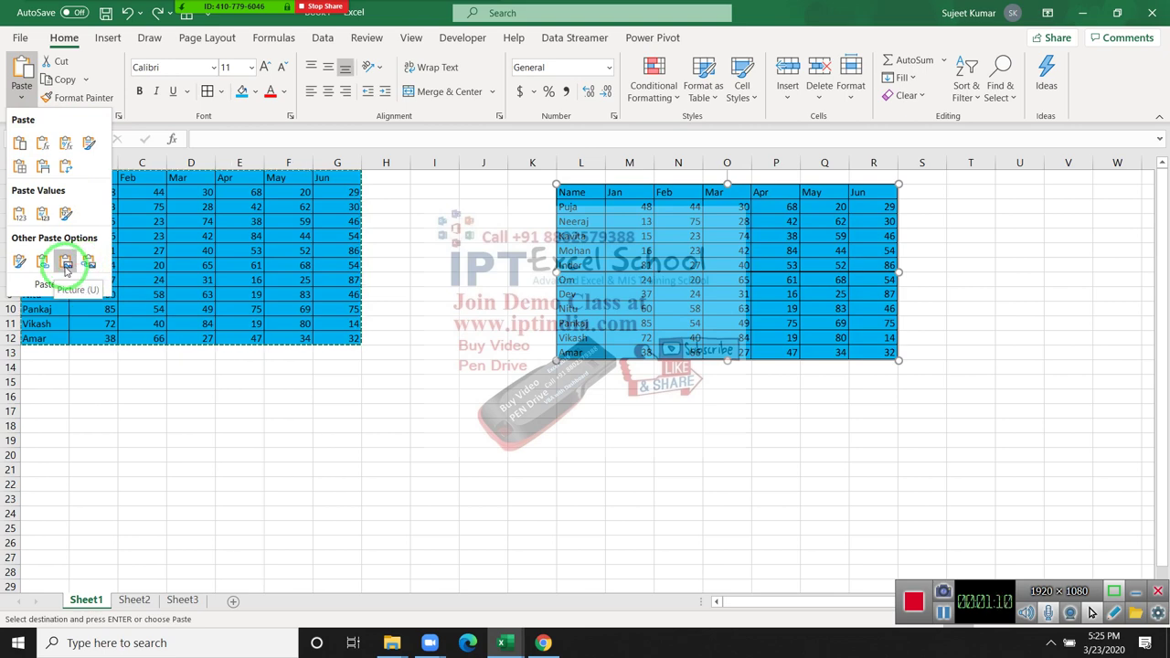
{"action": "left_click", "coordinate": [66, 265]}
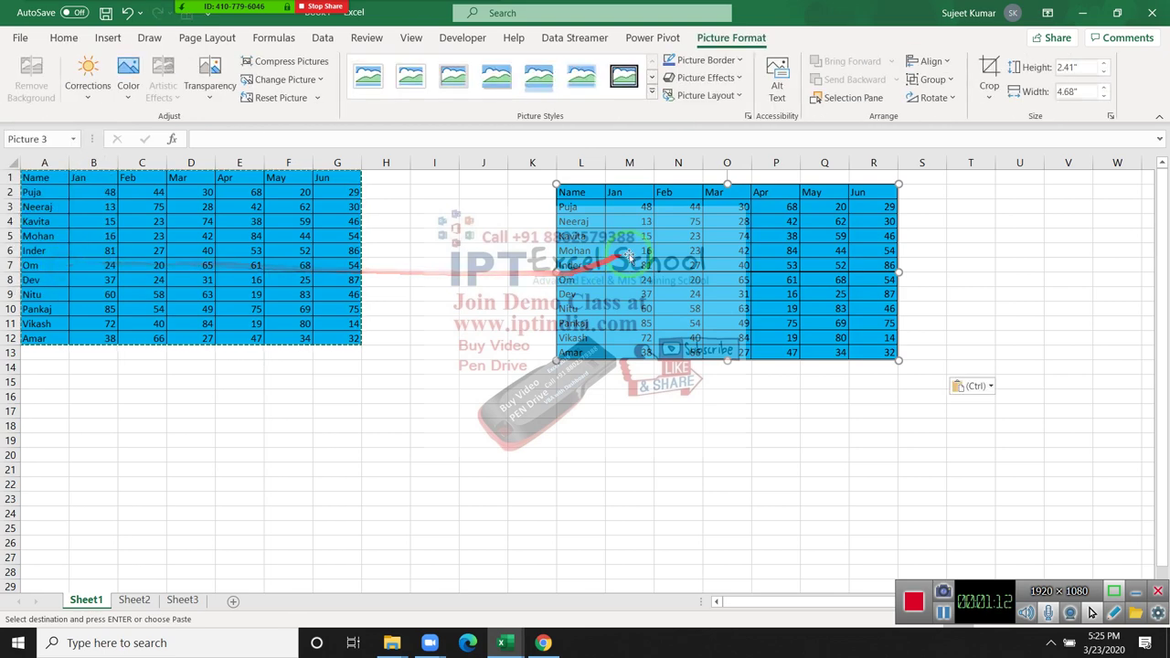
{"action": "mouse_move", "coordinate": [576, 365]}
{"action": "left_mouse_down"}
{"action": "mouse_move", "coordinate": [564, 397]}
{"action": "mouse_move", "coordinate": [637, 343]}
{"action": "left_mouse_up"}
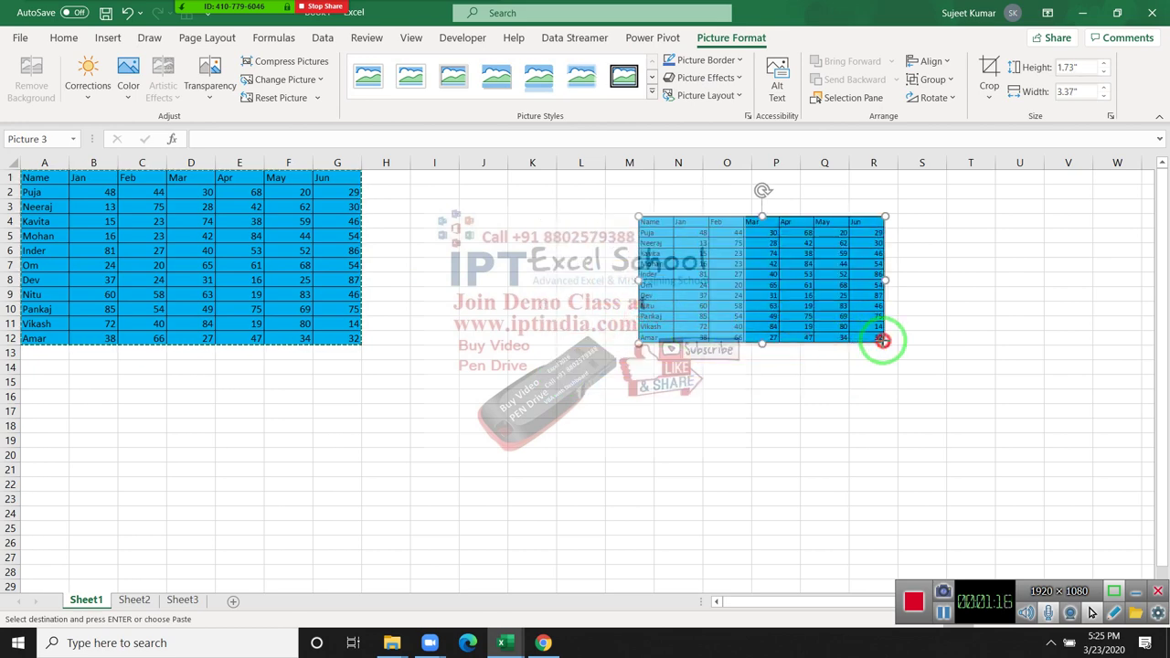
{"action": "left_click_drag", "start_coordinate": [883, 340], "coordinate": [692, 339]}
{"action": "mouse_move", "coordinate": [639, 230]}
{"action": "left_mouse_down"}
{"action": "mouse_move", "coordinate": [681, 277]}
{"action": "mouse_move", "coordinate": [626, 269]}
{"action": "mouse_move", "coordinate": [639, 234]}
{"action": "left_mouse_up"}
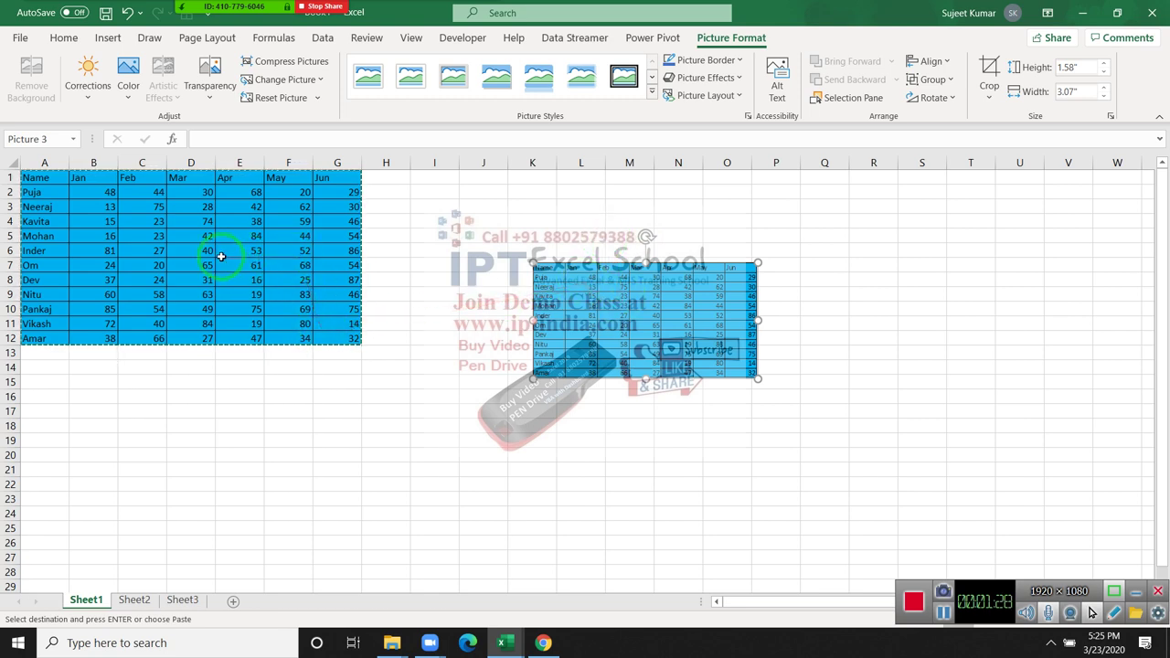
{"action": "left_click_drag", "start_coordinate": [40, 235], "coordinate": [357, 239]}
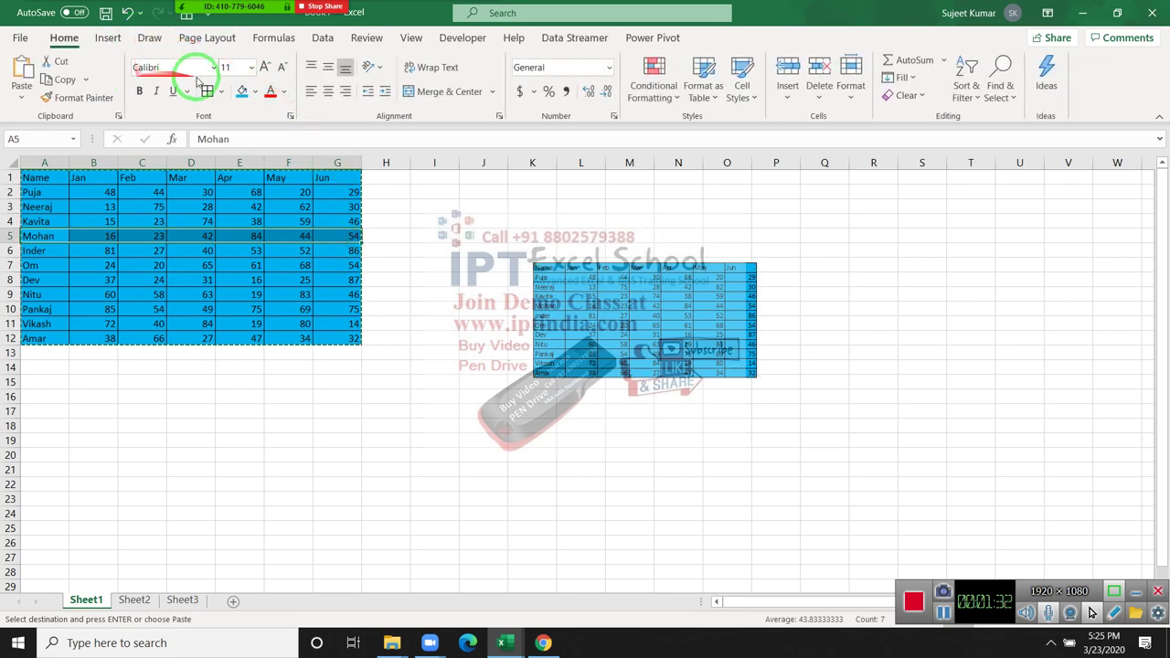
Fill row 5 red, delete the old table picture, and copy A1:G12
{"action": "left_click", "coordinate": [255, 91]}
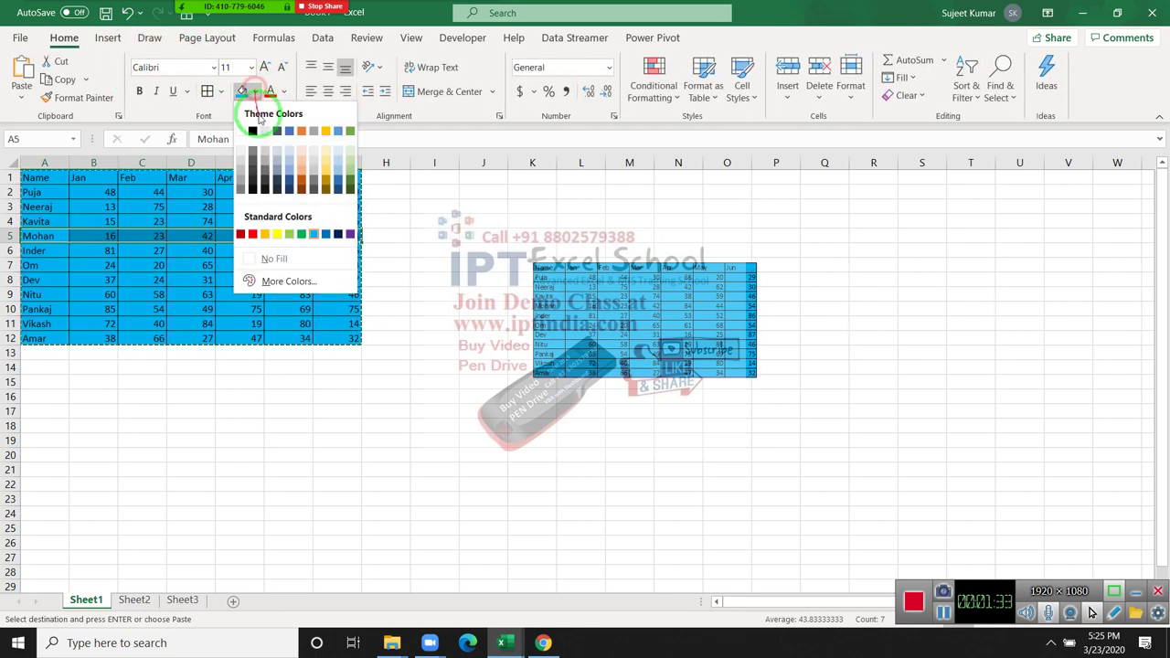
{"action": "left_click", "coordinate": [252, 234]}
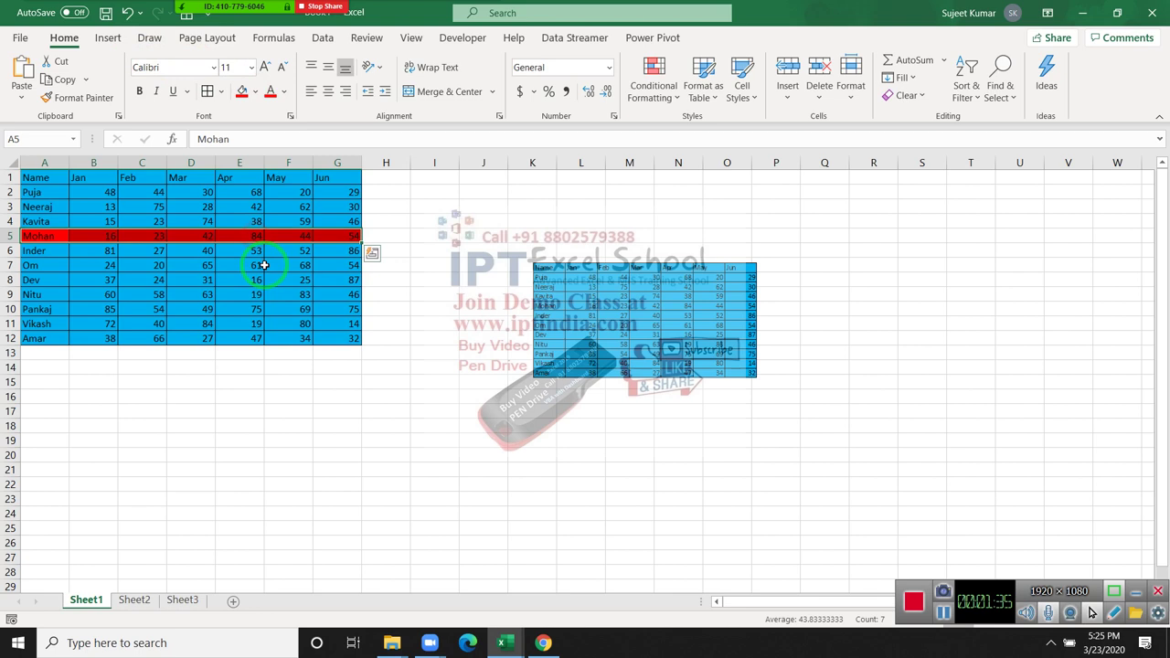
{"action": "left_click", "coordinate": [619, 335]}
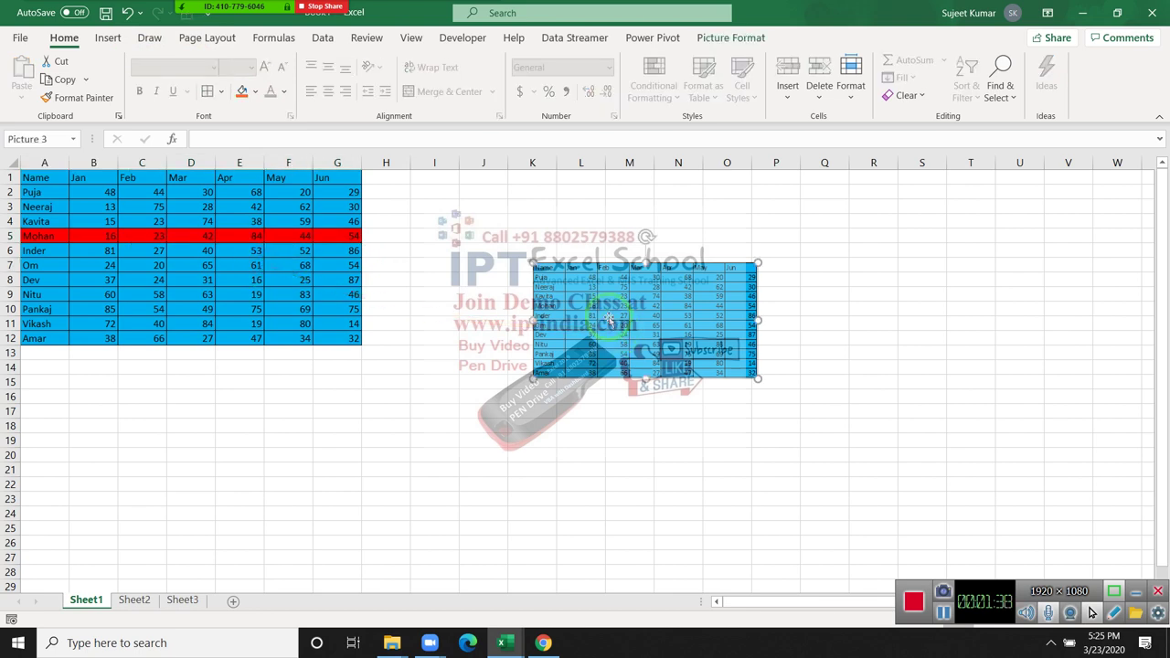
{"action": "key", "text": "Delete"}
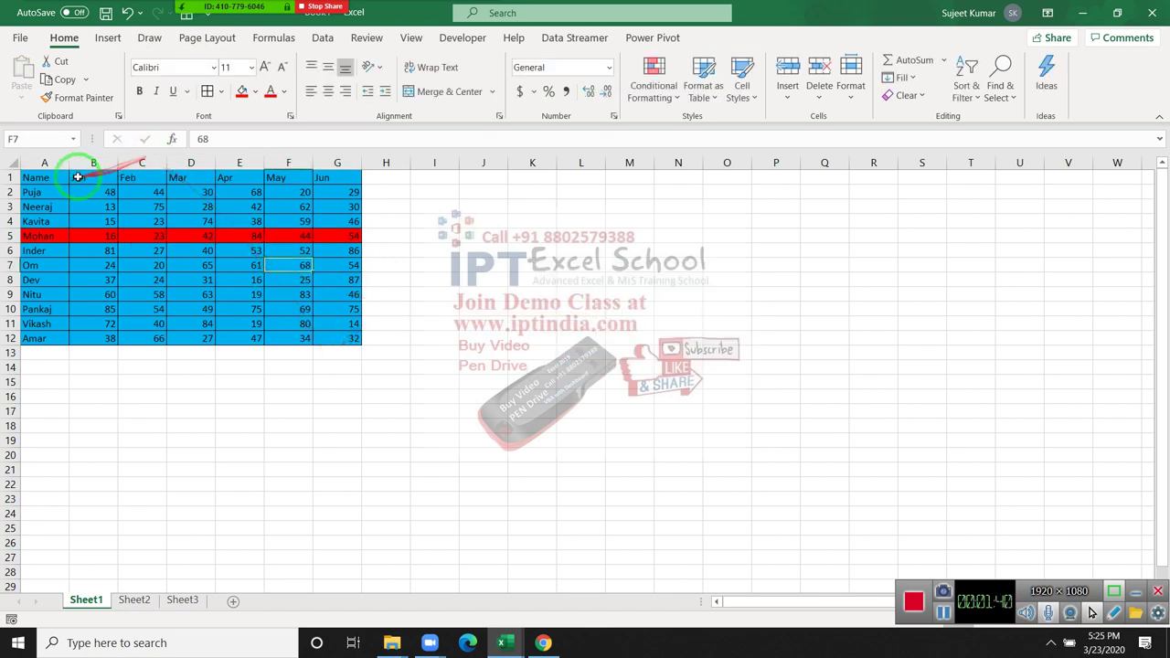
{"action": "left_click_drag", "start_coordinate": [49, 176], "coordinate": [349, 337]}
{"action": "key", "text": "ctrl+c"}
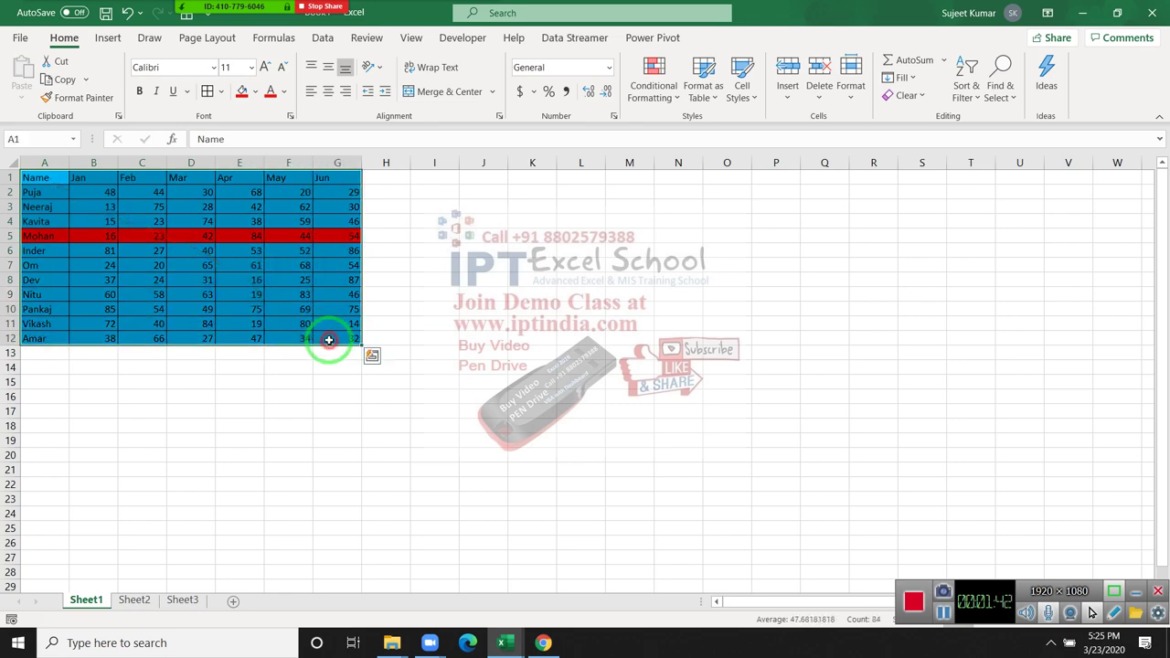
Paste the table as a linked picture at L2 and move it near K2
{"action": "left_click", "coordinate": [580, 191]}
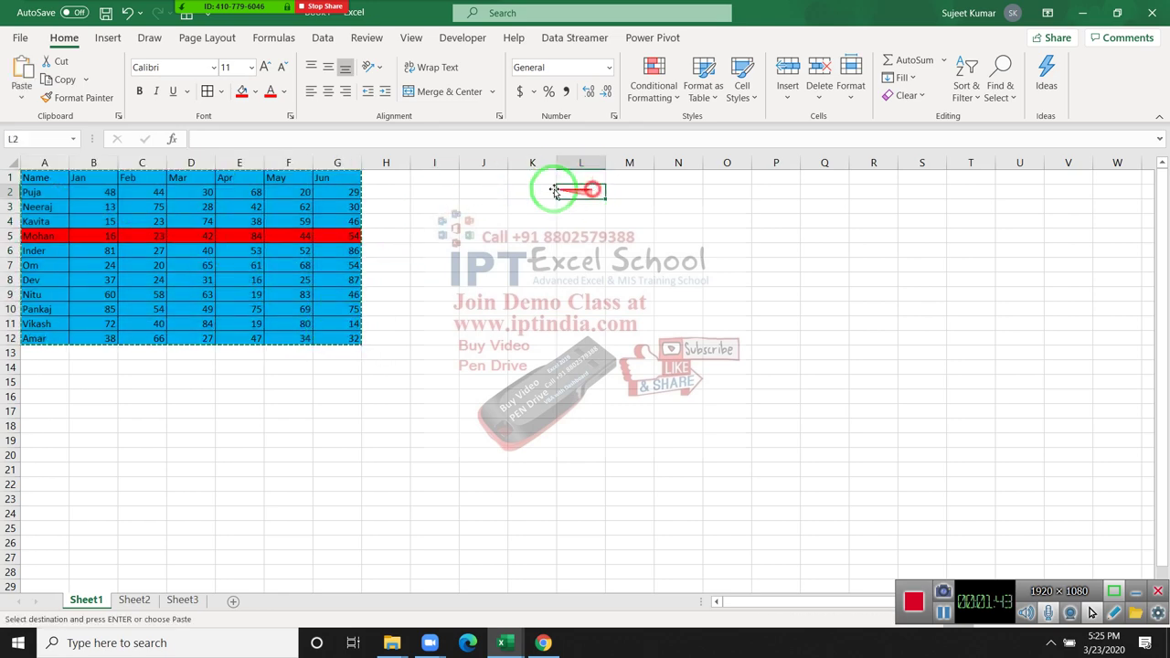
{"action": "left_click", "coordinate": [21, 97]}
{"action": "left_click", "coordinate": [89, 261]}
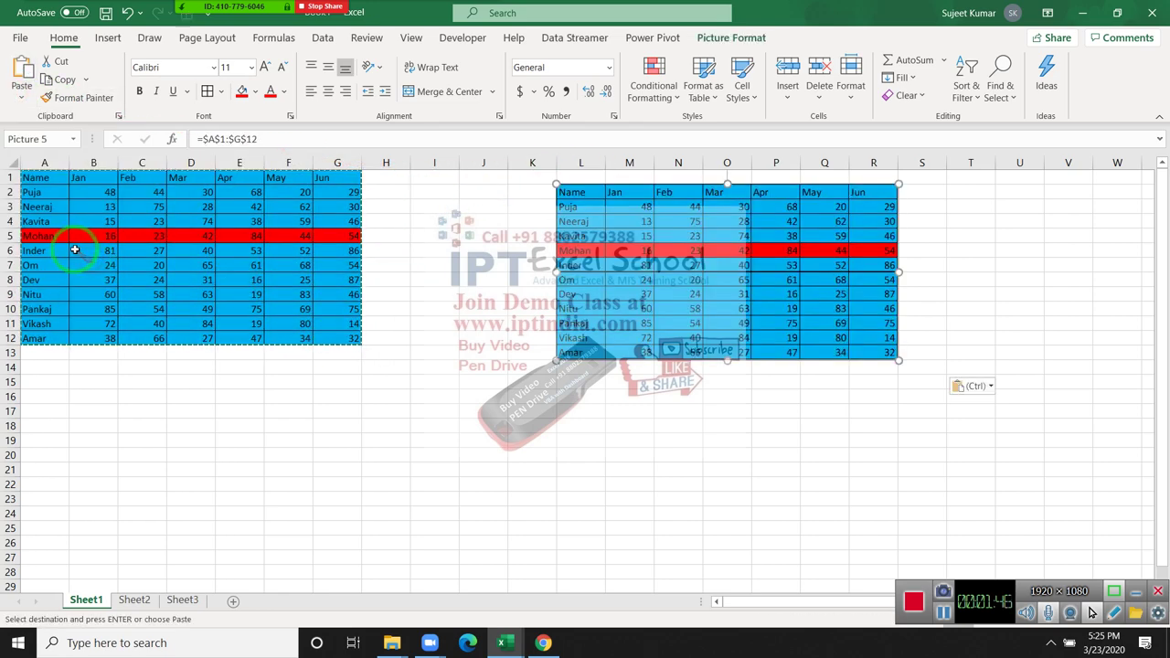
{"action": "left_click_drag", "start_coordinate": [674, 329], "coordinate": [653, 336]}
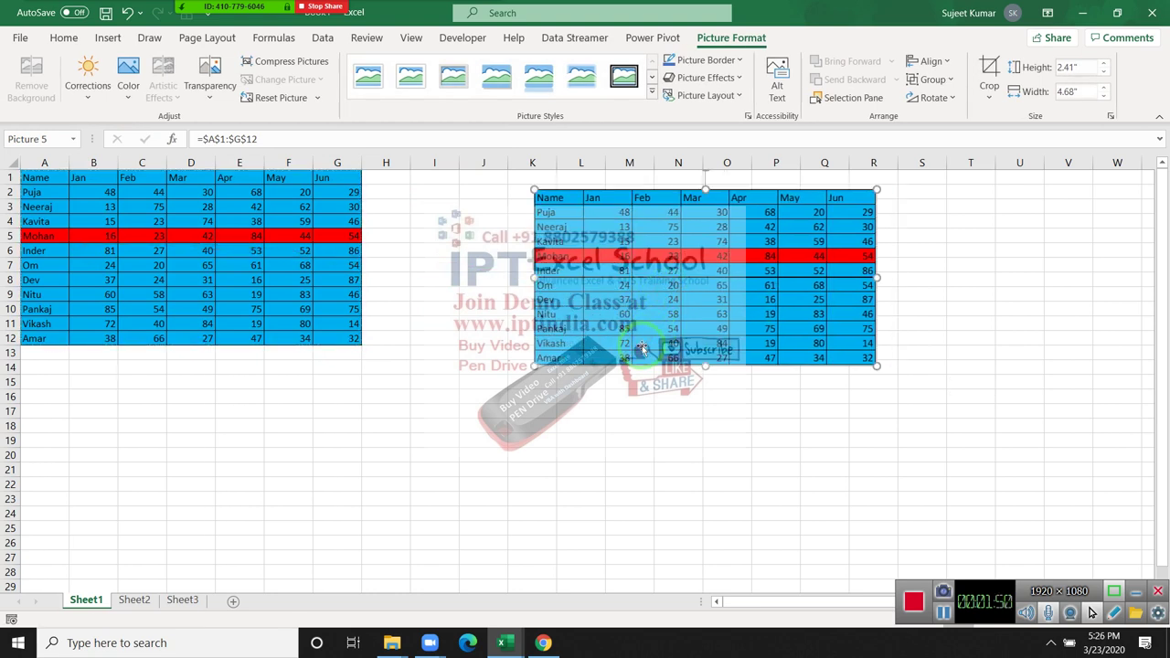
Fill row 9 red so the linked picture mirrors the change
{"action": "mouse_move", "coordinate": [41, 294]}
{"action": "left_mouse_down"}
{"action": "mouse_move", "coordinate": [286, 315]}
{"action": "mouse_move", "coordinate": [339, 295]}
{"action": "left_mouse_up"}
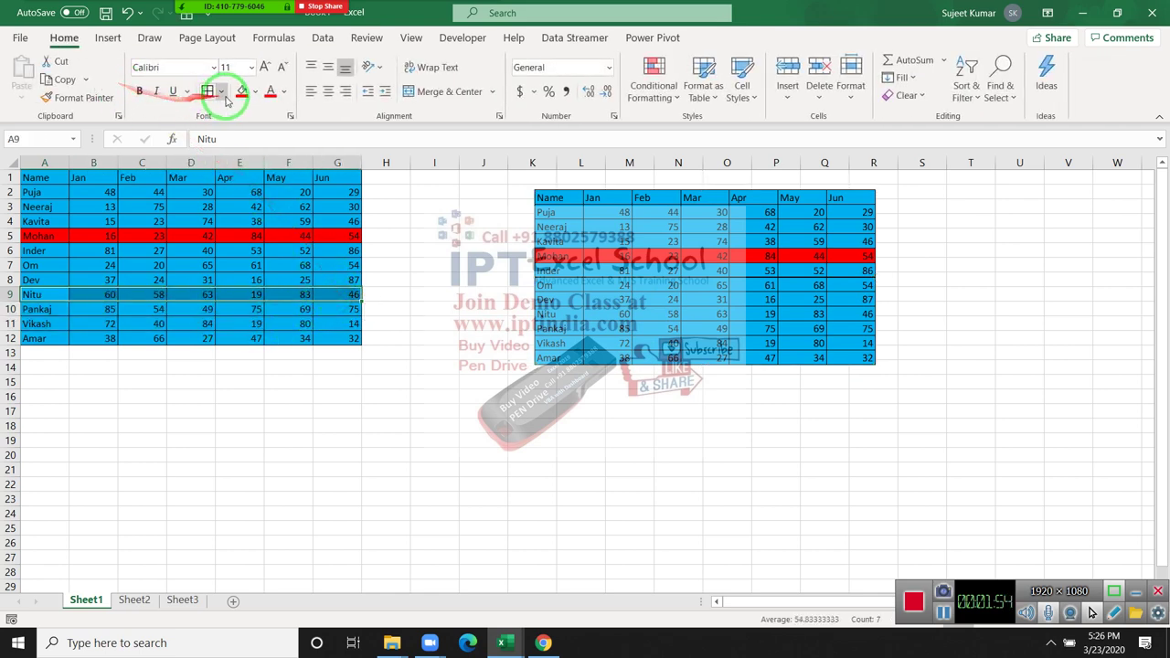
{"action": "left_click", "coordinate": [241, 91]}
{"action": "left_click", "coordinate": [201, 259]}
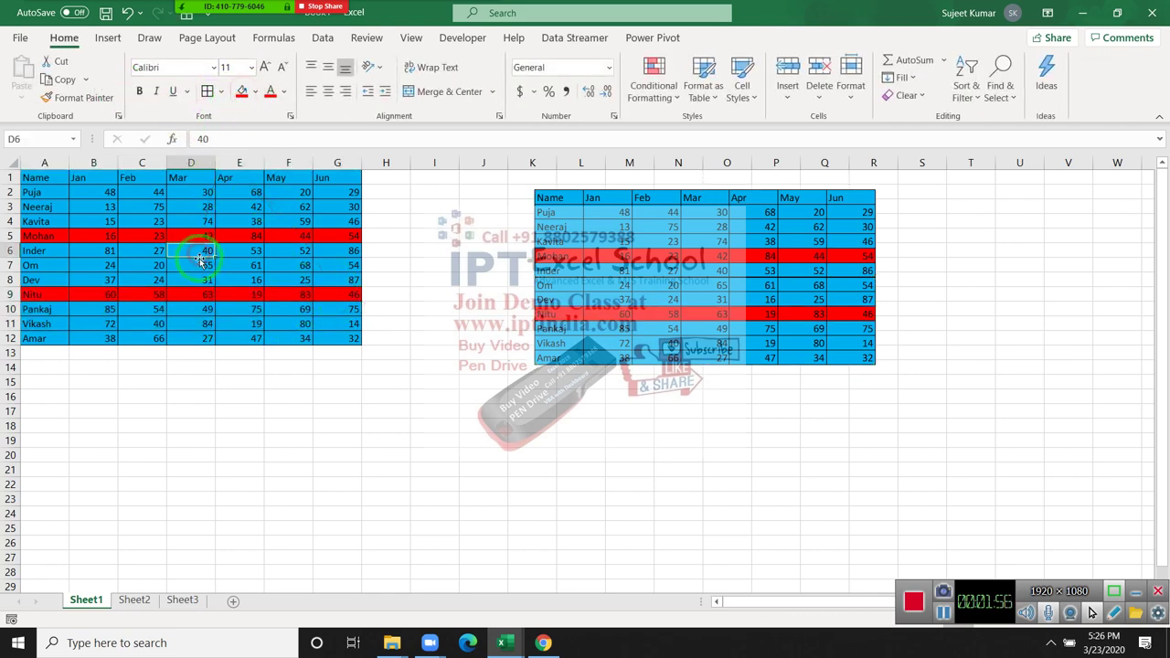
{"action": "left_click", "coordinate": [199, 264]}
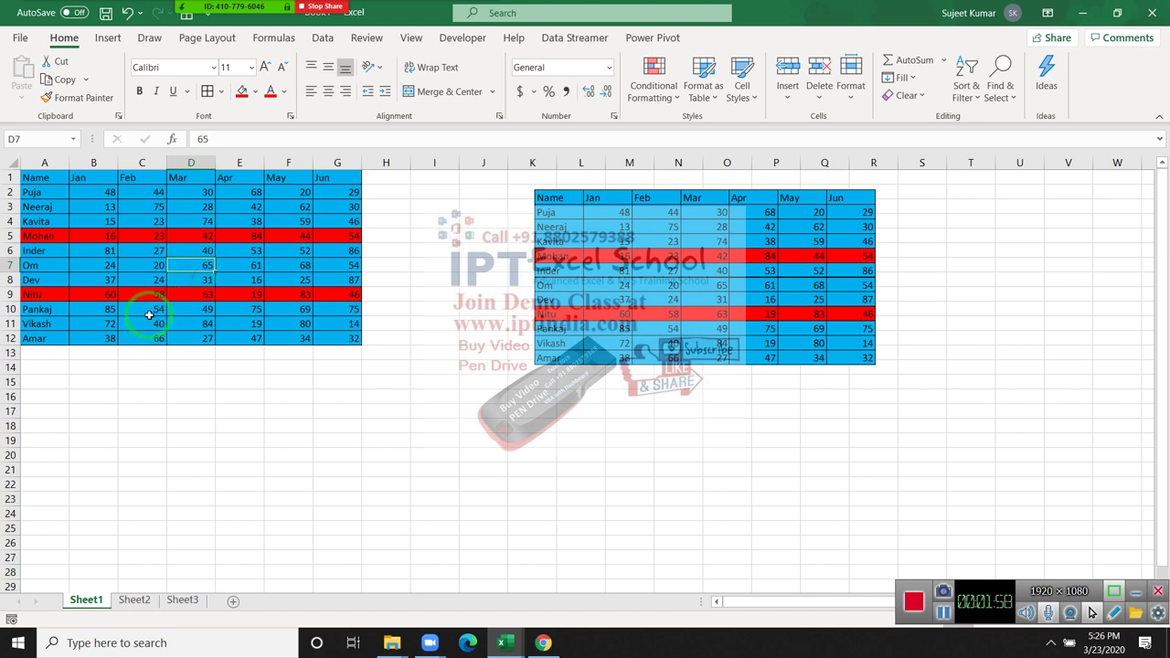
Change the March score in D7 to 165 and check the linked picture updates
{"action": "type", "text": "1"}
{"action": "key", "text": "Return"}
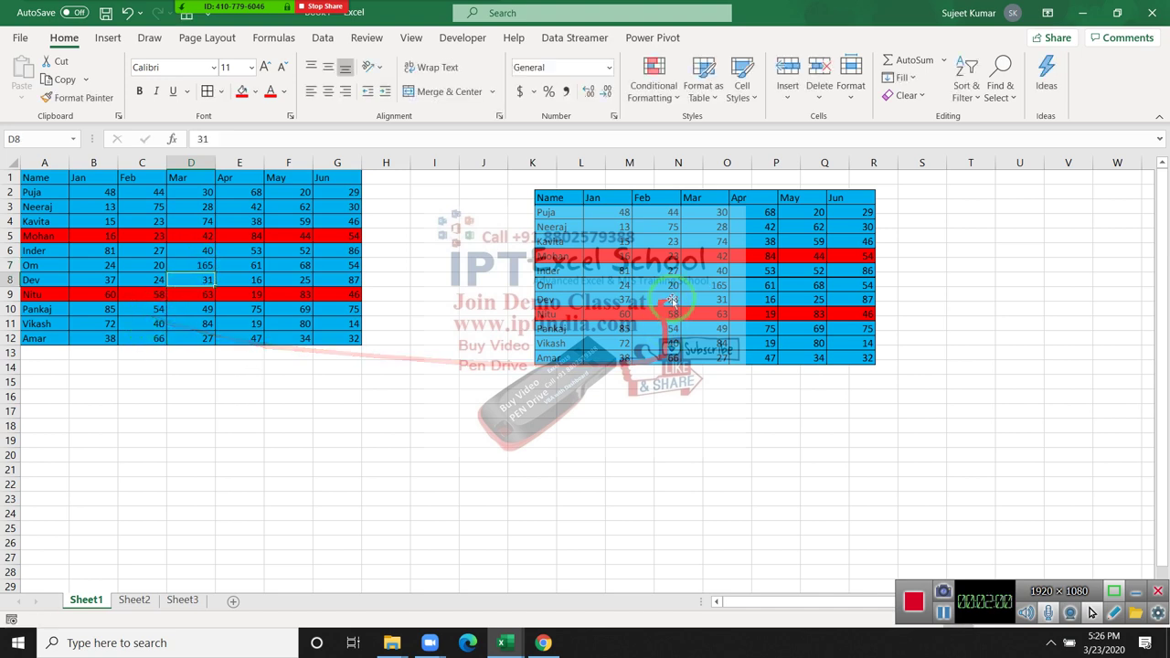
{"action": "left_click", "coordinate": [719, 287]}
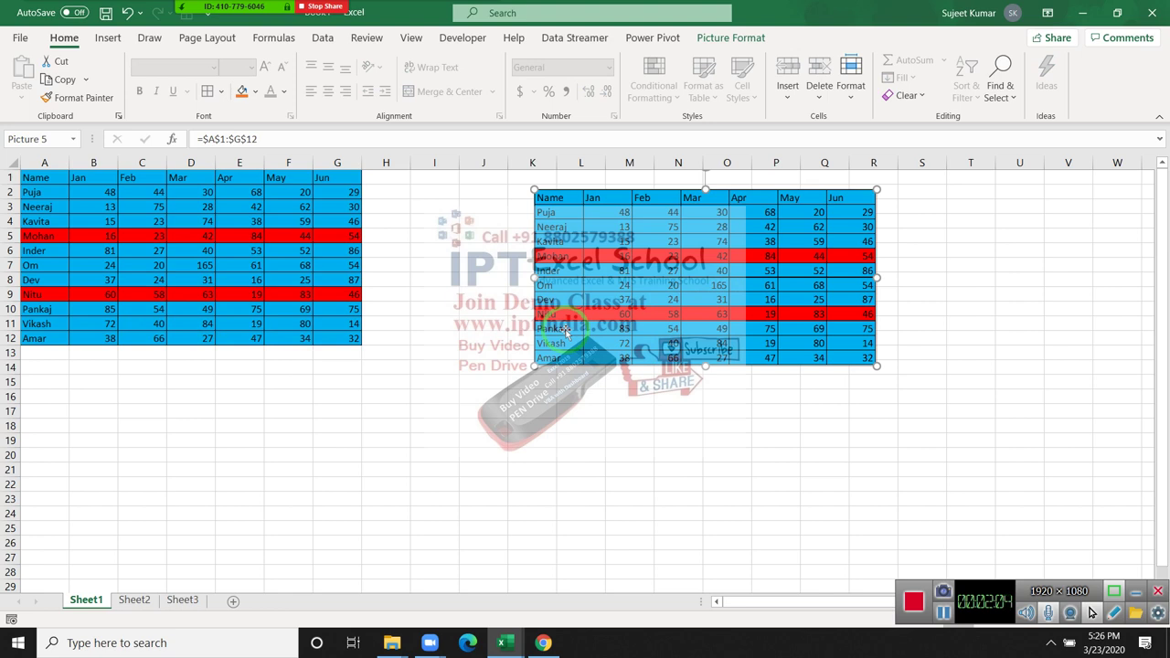
Add row 13 with a new name and scores 85, 69, 85, 74, 25, 65
{"action": "left_click", "coordinate": [35, 351]}
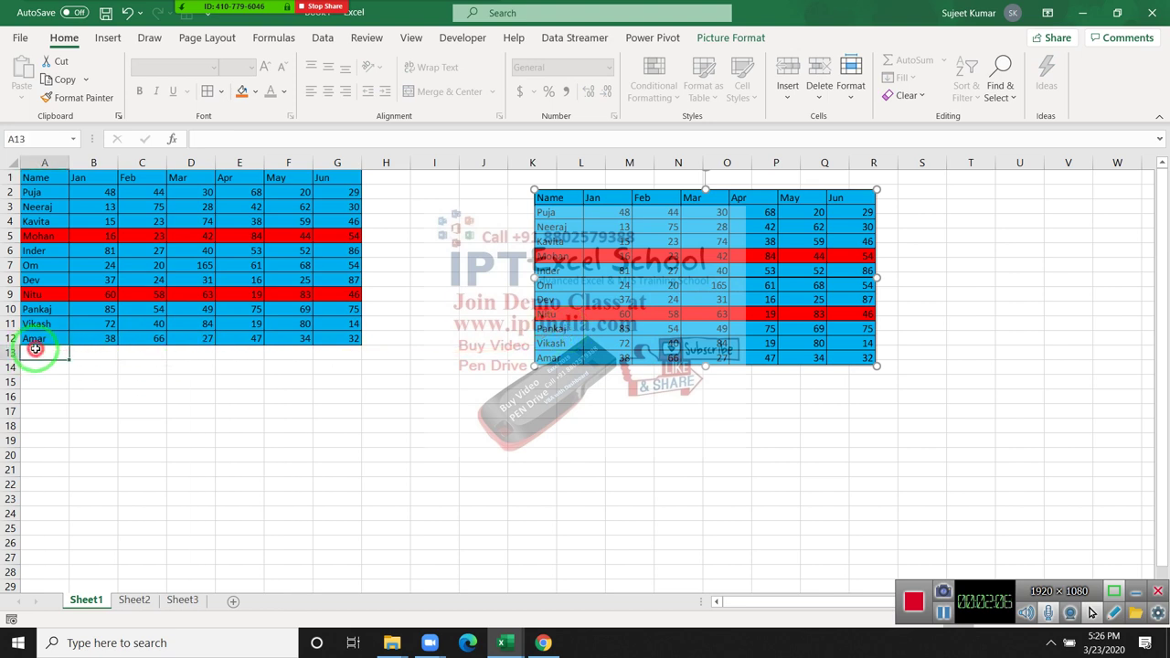
{"action": "type", "text": "Neeraj"}
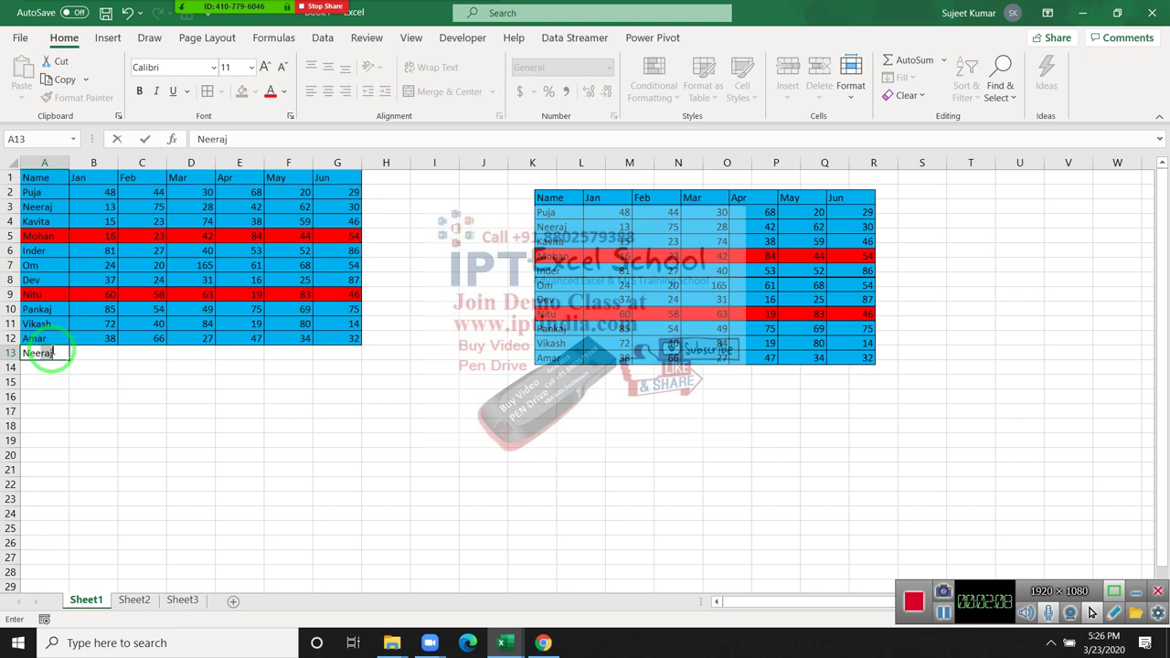
{"action": "key", "text": "Tab"}
{"action": "type", "text": "85"}
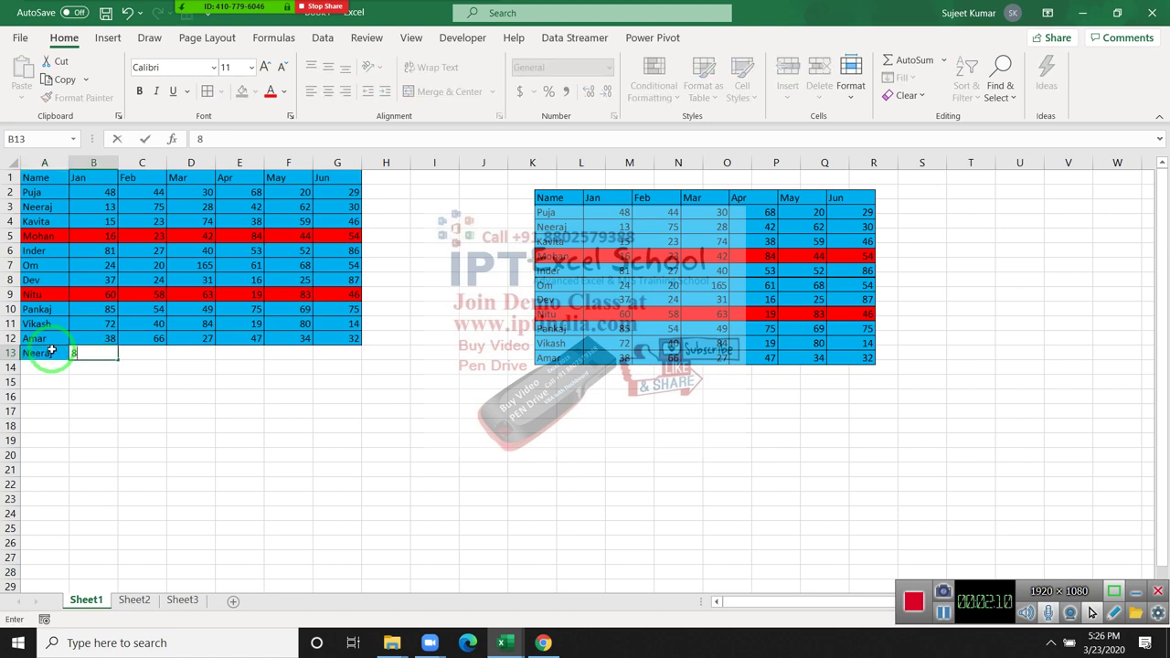
{"action": "key", "text": "Tab"}
{"action": "type", "text": "69\t85\t74\t"}
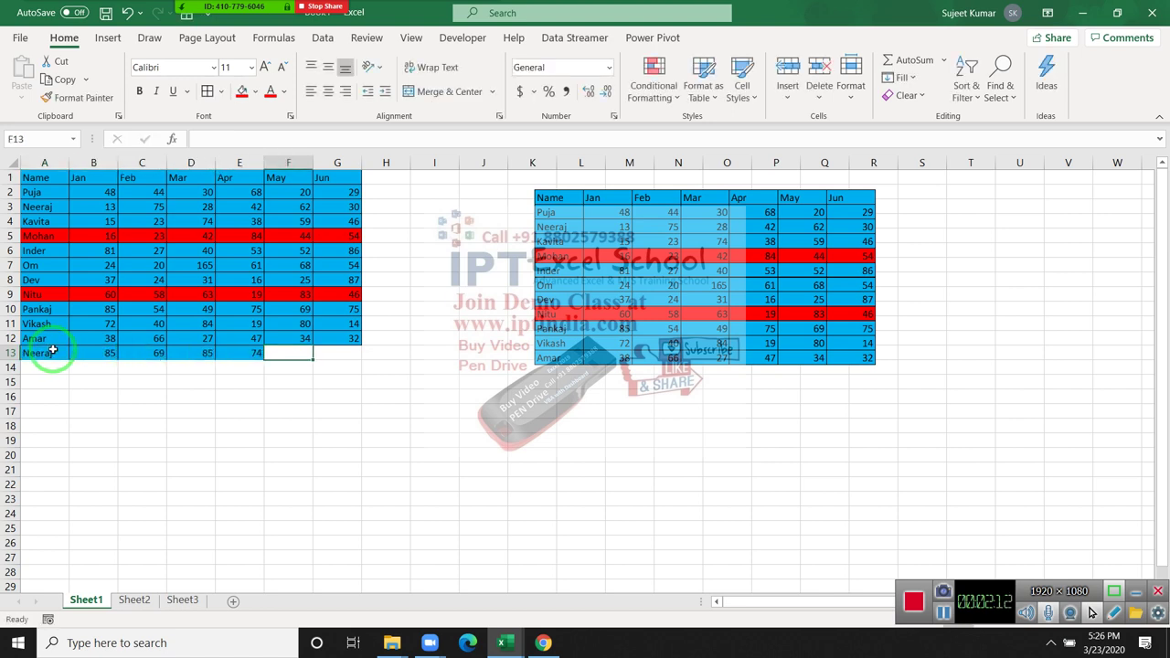
{"action": "type", "text": "25\t65"}
{"action": "key", "text": "Tab"}
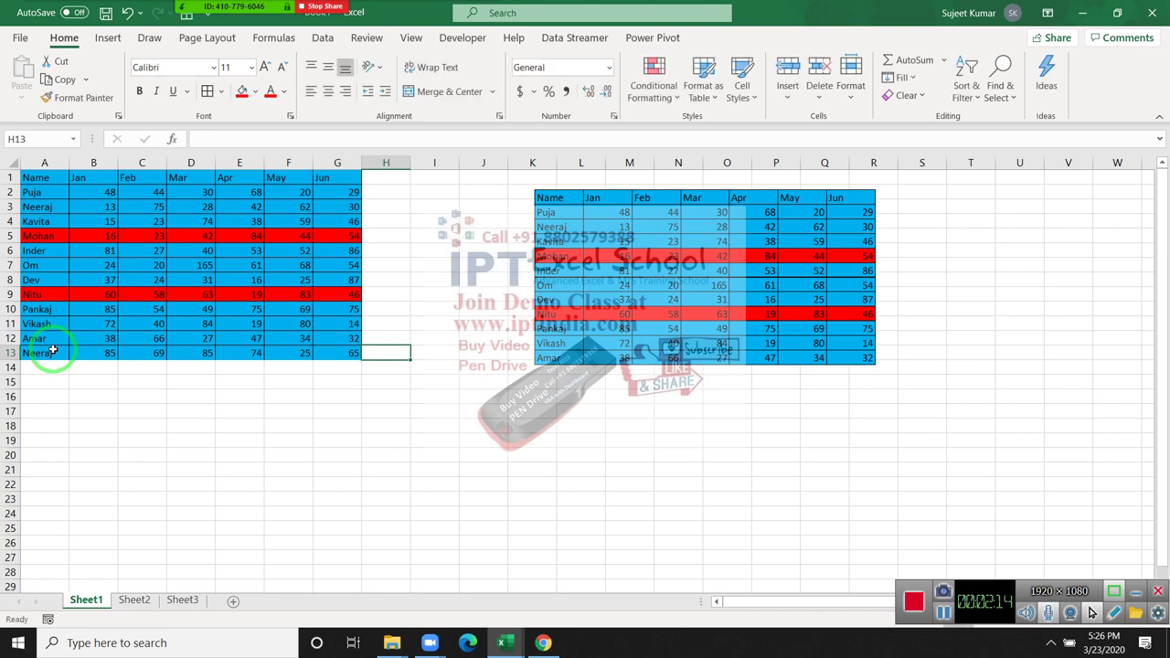
{"action": "left_click", "coordinate": [593, 350]}
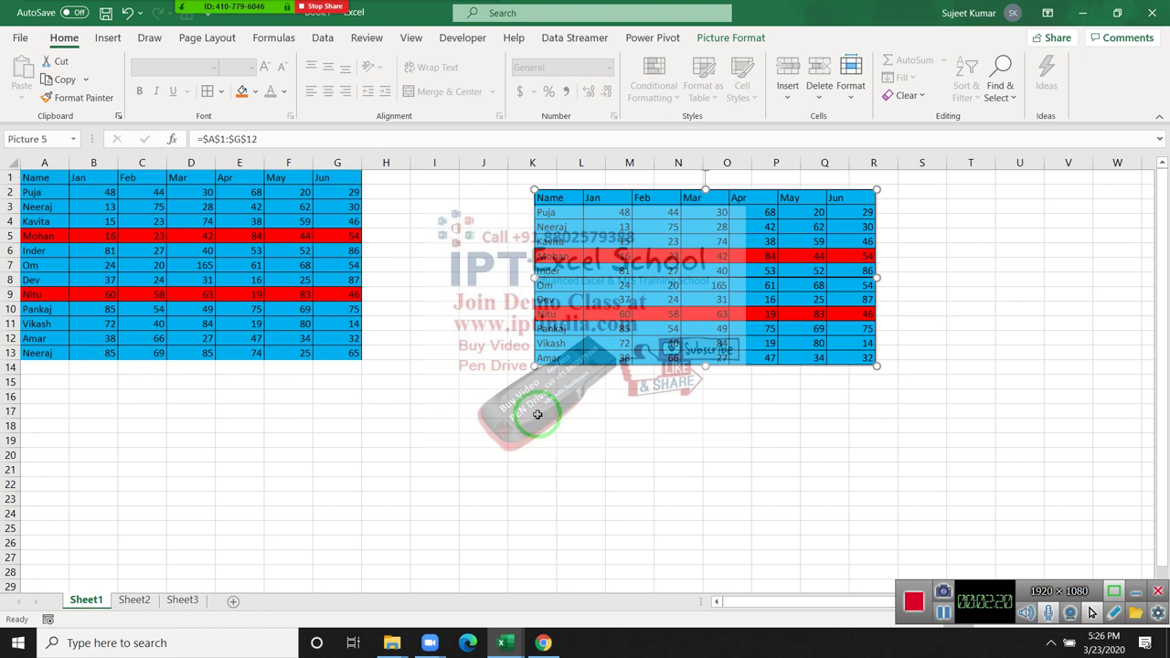
Extend the linked picture's reference to =$A$1:$G$13 and reposition it
{"action": "left_click", "coordinate": [528, 424]}
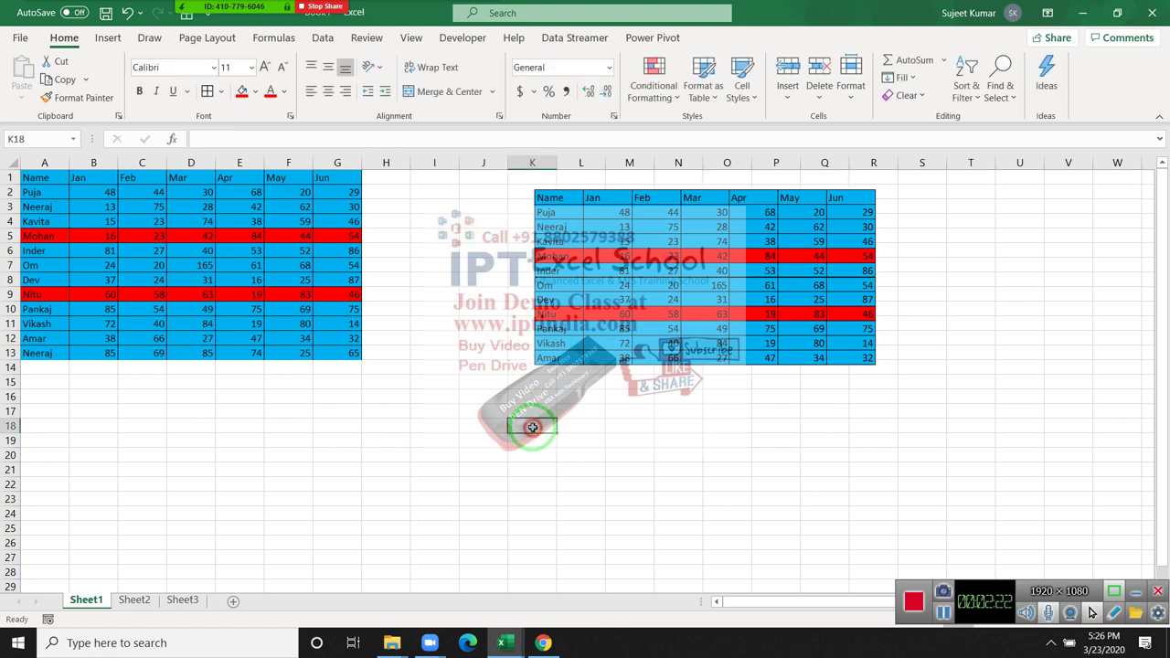
{"action": "left_click", "coordinate": [611, 311]}
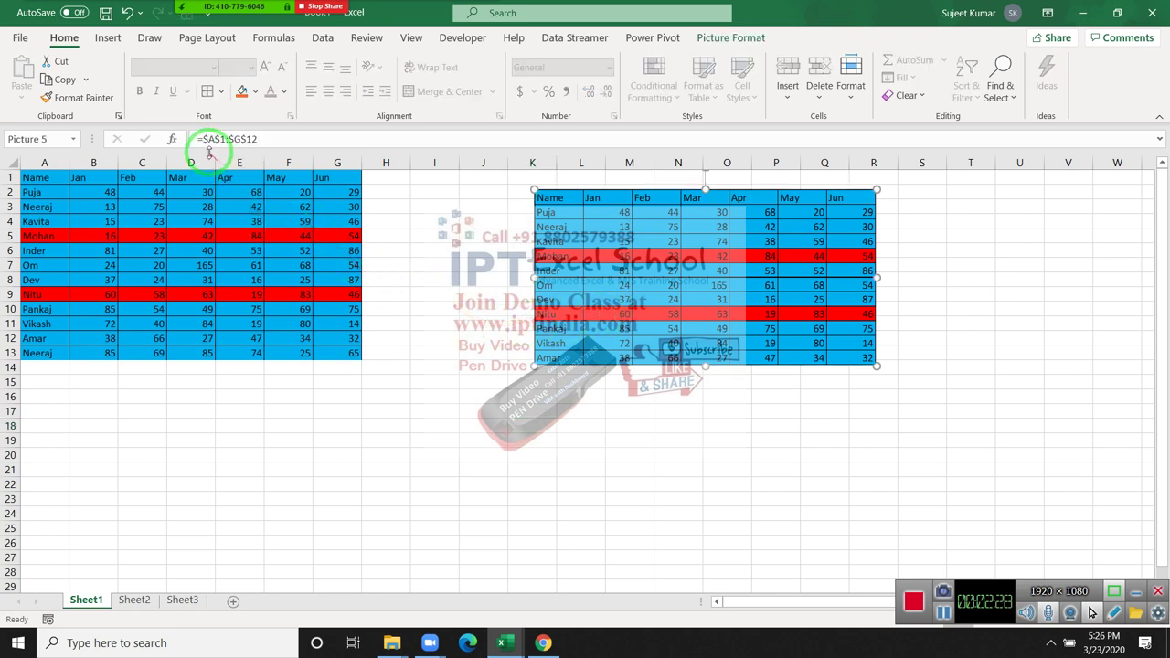
{"action": "left_click_drag", "start_coordinate": [204, 139], "coordinate": [282, 138]}
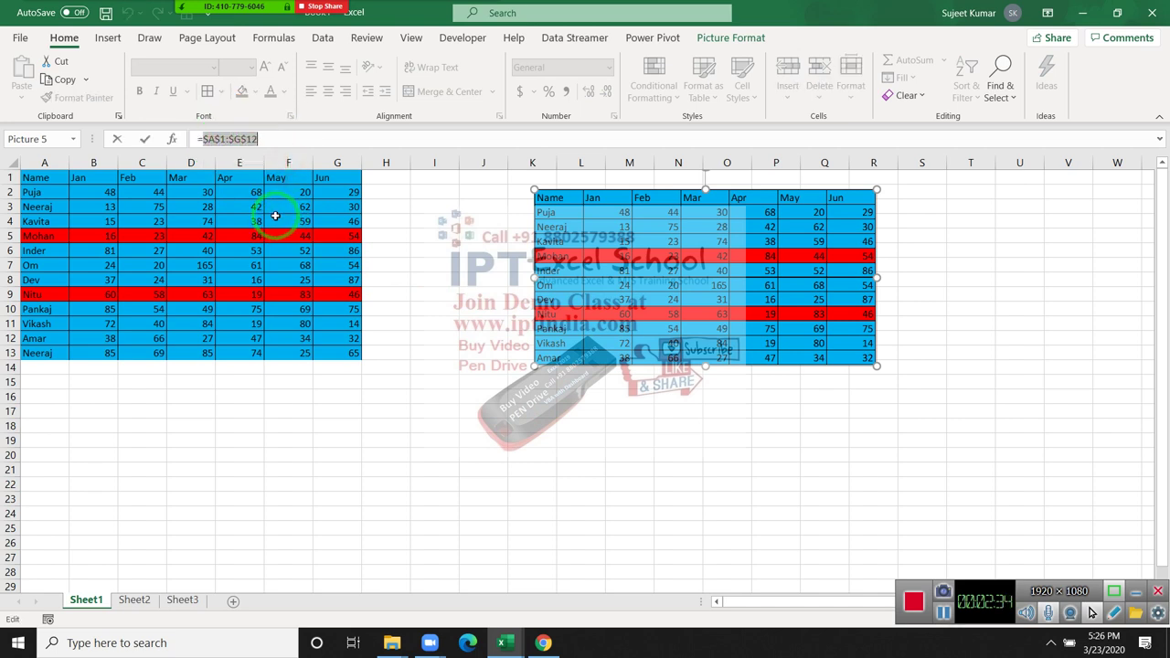
{"action": "left_click", "coordinate": [276, 139]}
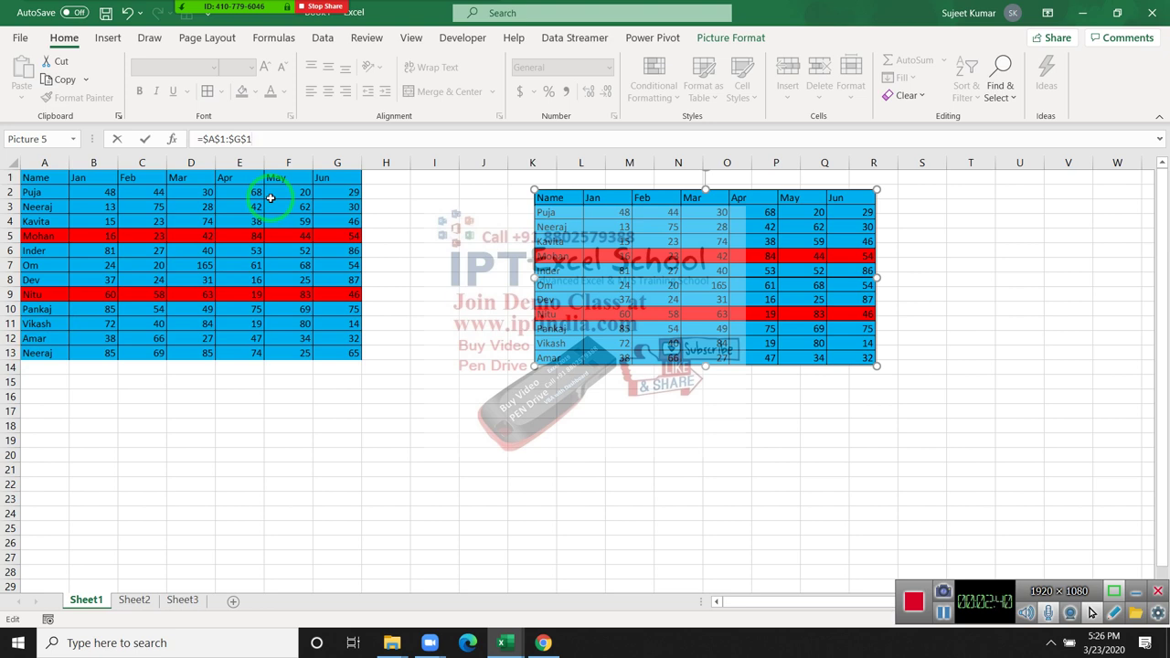
{"action": "type", "text": "3"}
{"action": "key", "text": "Return"}
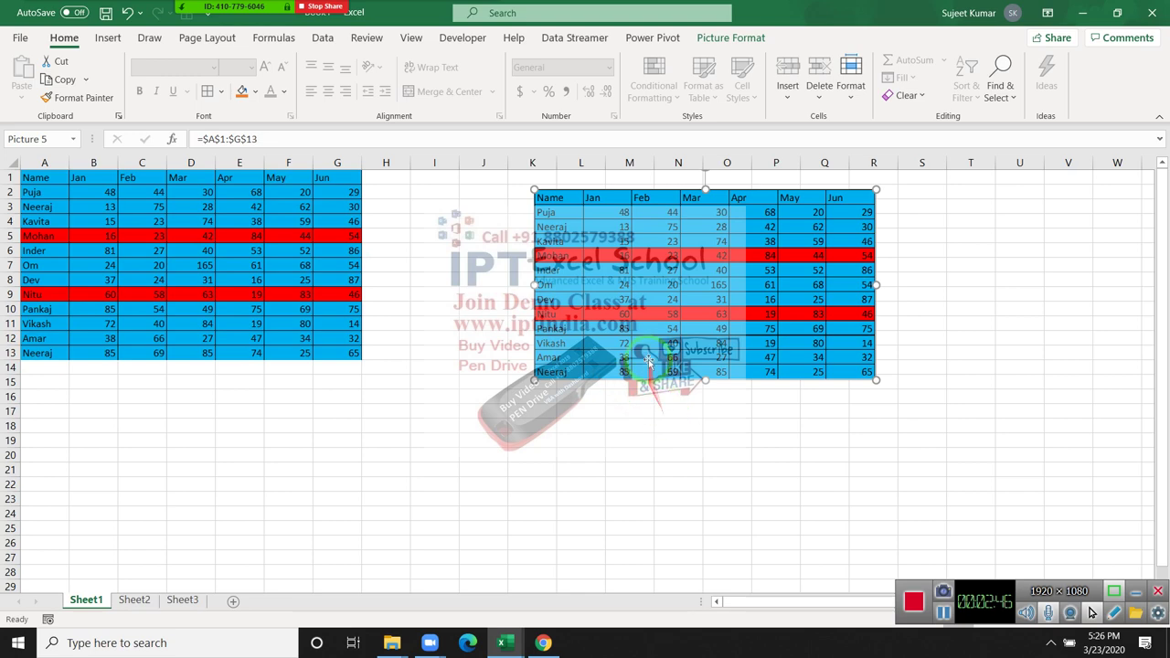
{"action": "left_click_drag", "start_coordinate": [648, 359], "coordinate": [626, 372]}
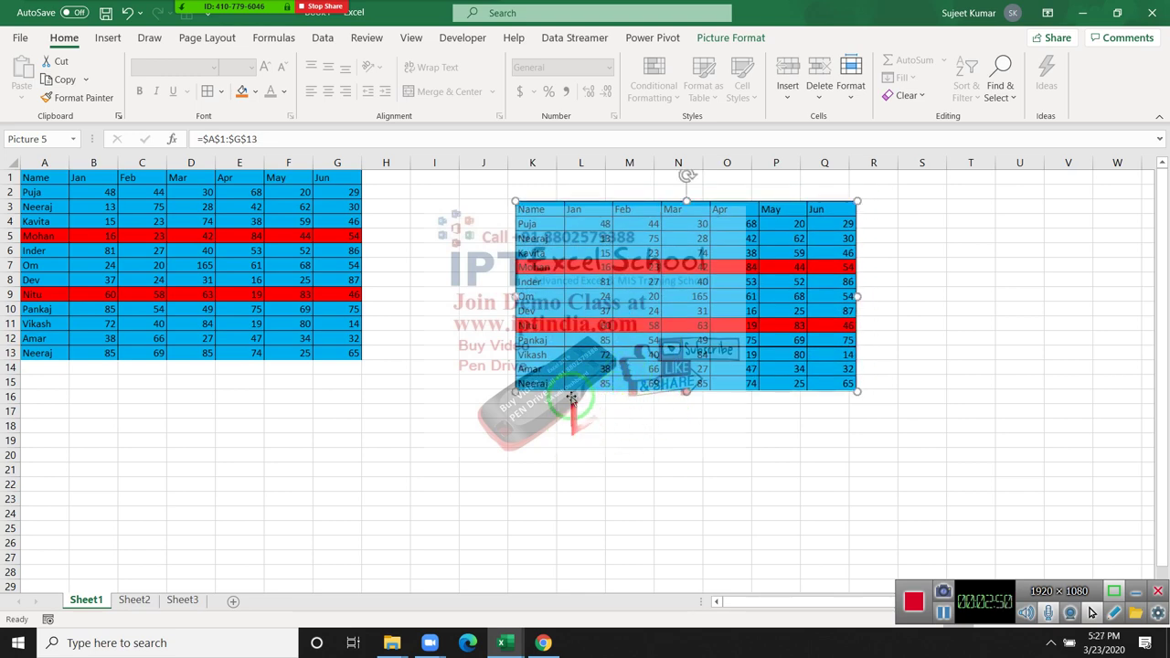
Cancel the reference edit and delete the linked table picture
{"action": "left_click", "coordinate": [315, 145]}
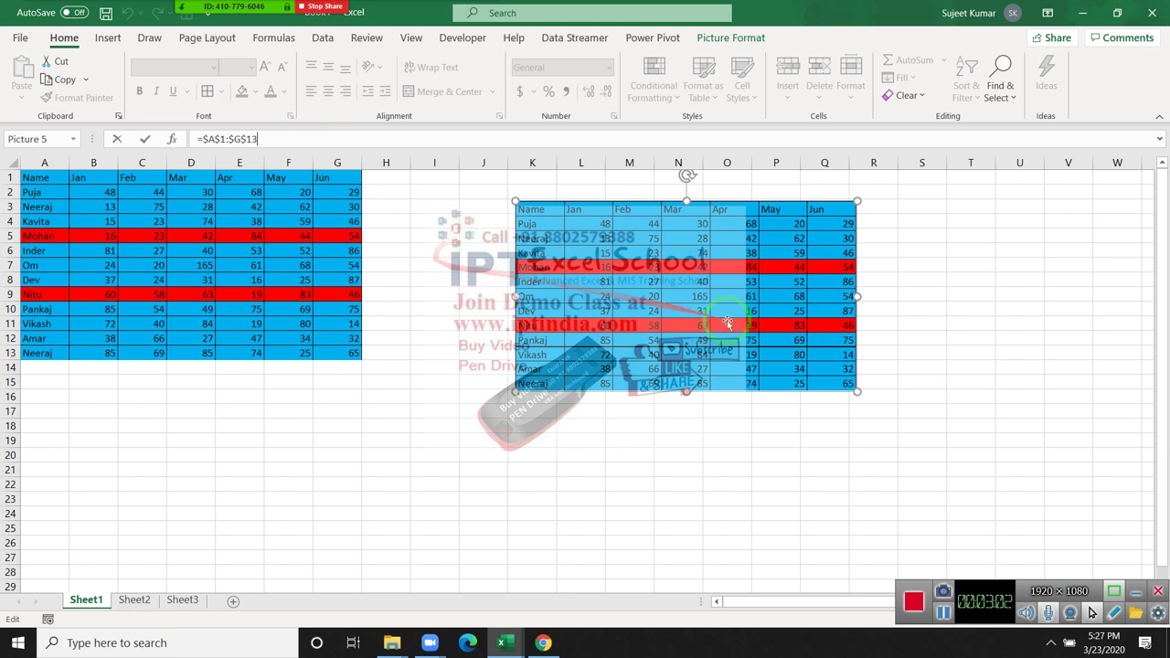
{"action": "key", "text": "Escape"}
{"action": "key", "text": "Delete"}
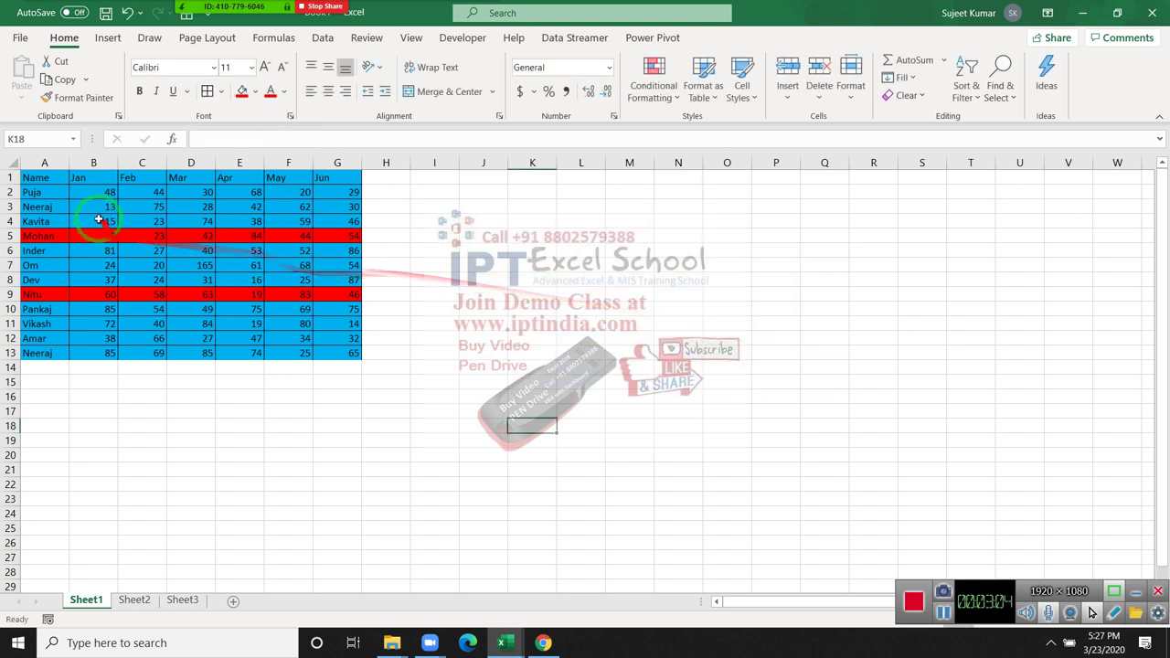
Copy the table A1:G13 and start a new blank Word document
{"action": "left_click_drag", "start_coordinate": [41, 178], "coordinate": [334, 351]}
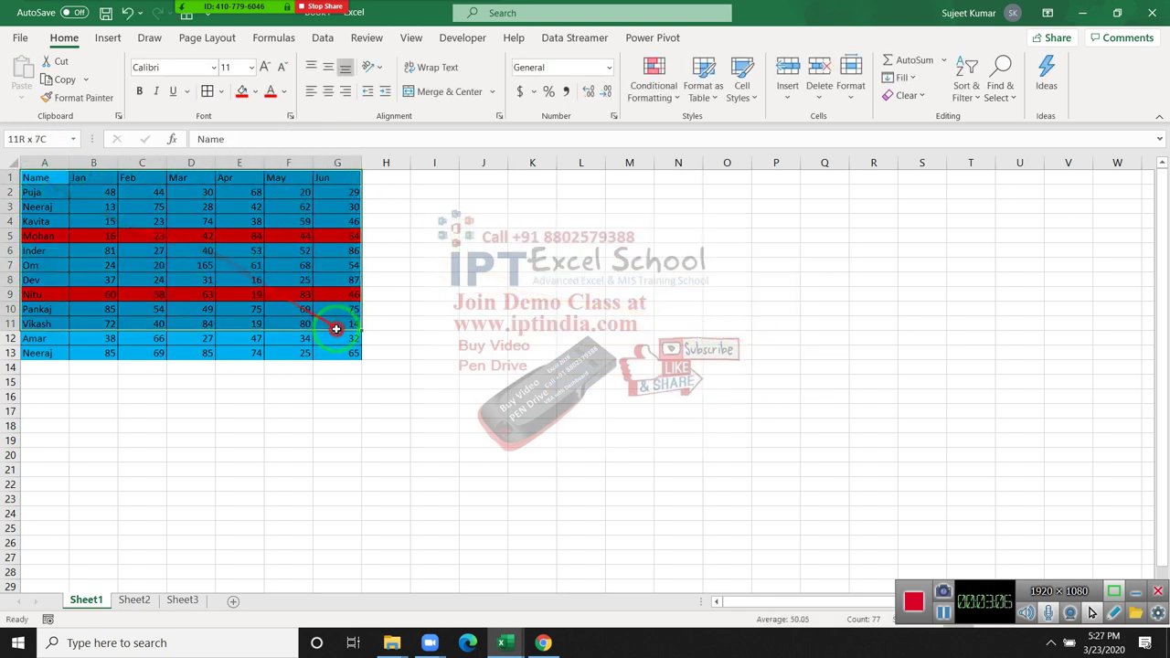
{"action": "key", "text": "ctrl+c"}
{"action": "key", "text": "super"}
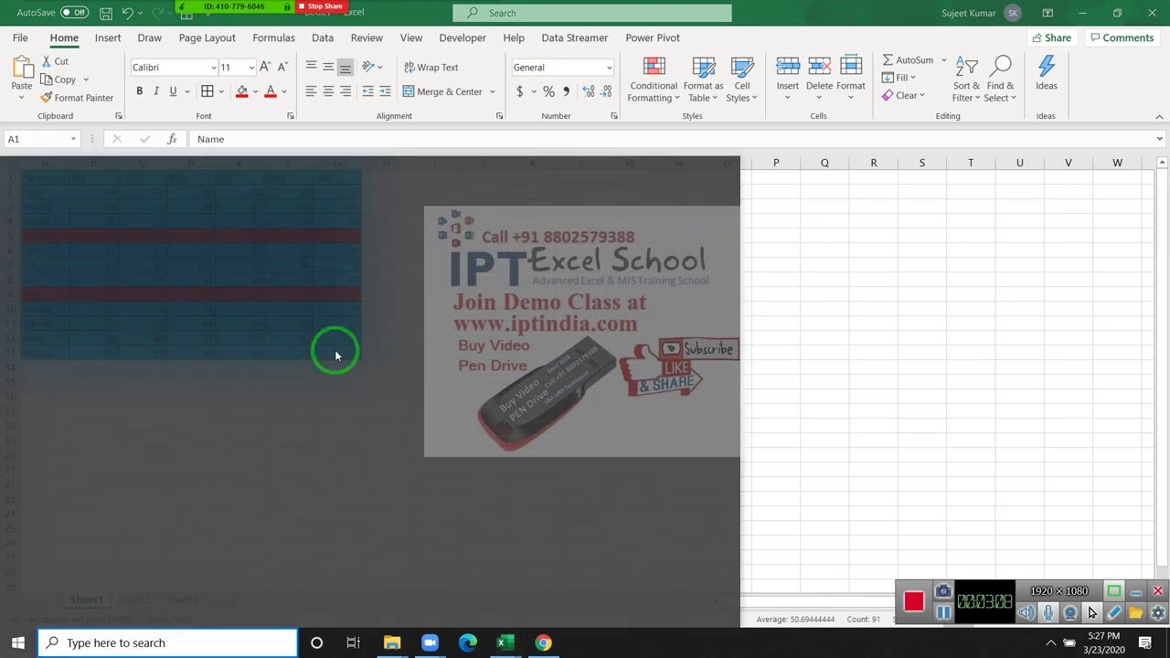
{"action": "type", "text": "wor"}
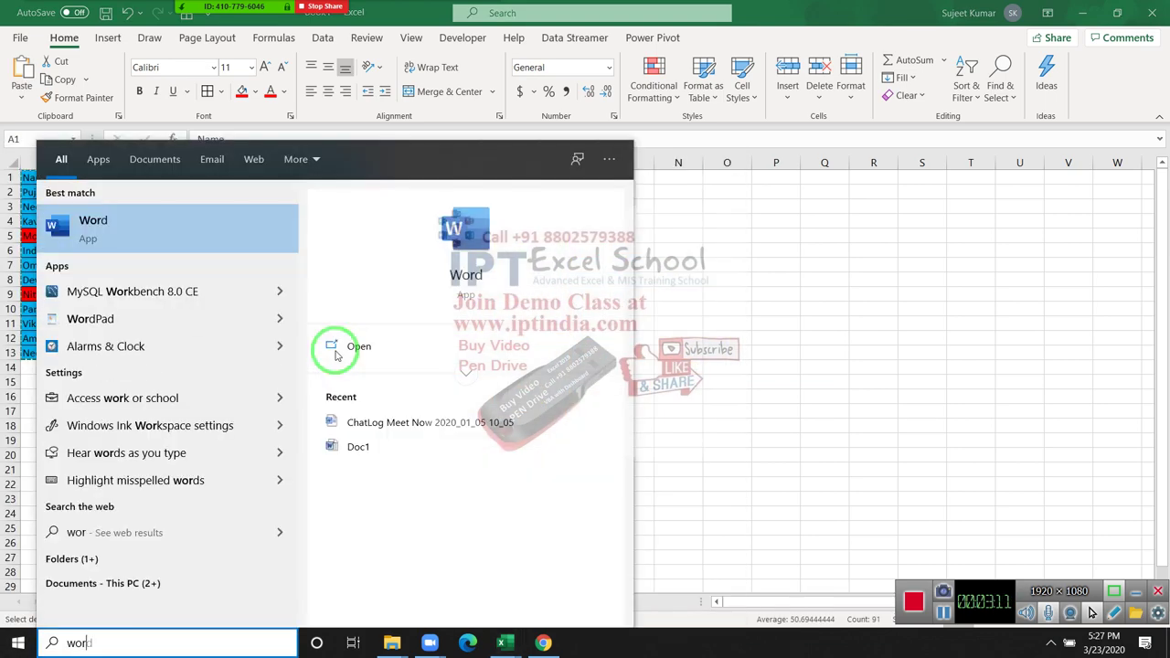
{"action": "left_click", "coordinate": [336, 352]}
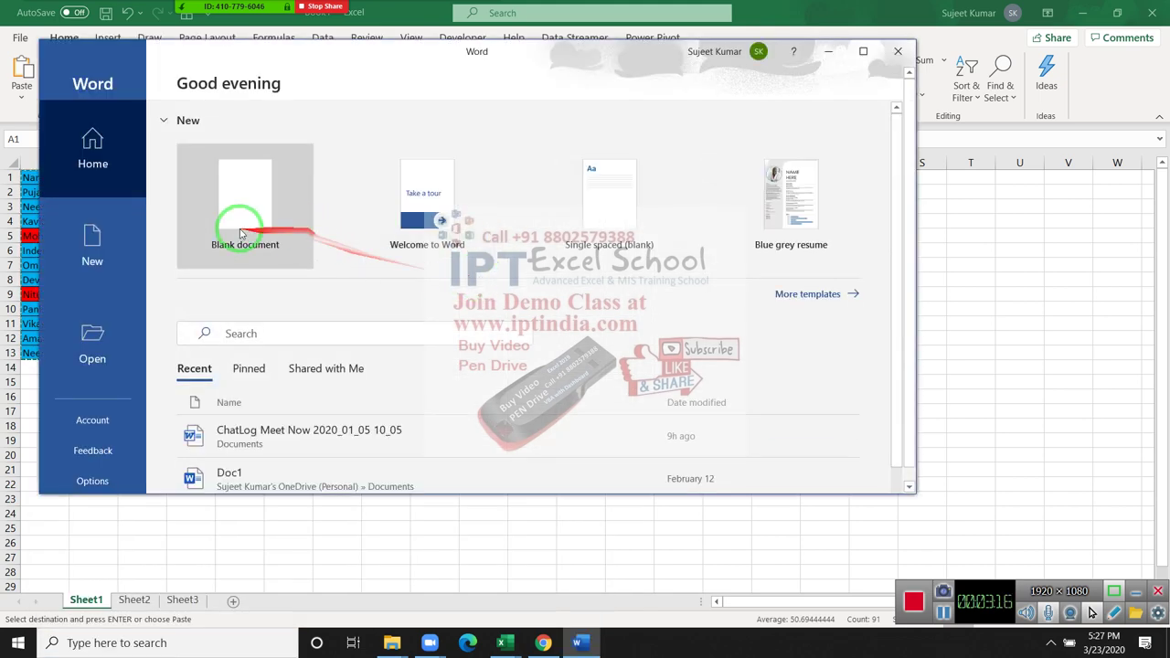
{"action": "left_click", "coordinate": [236, 222]}
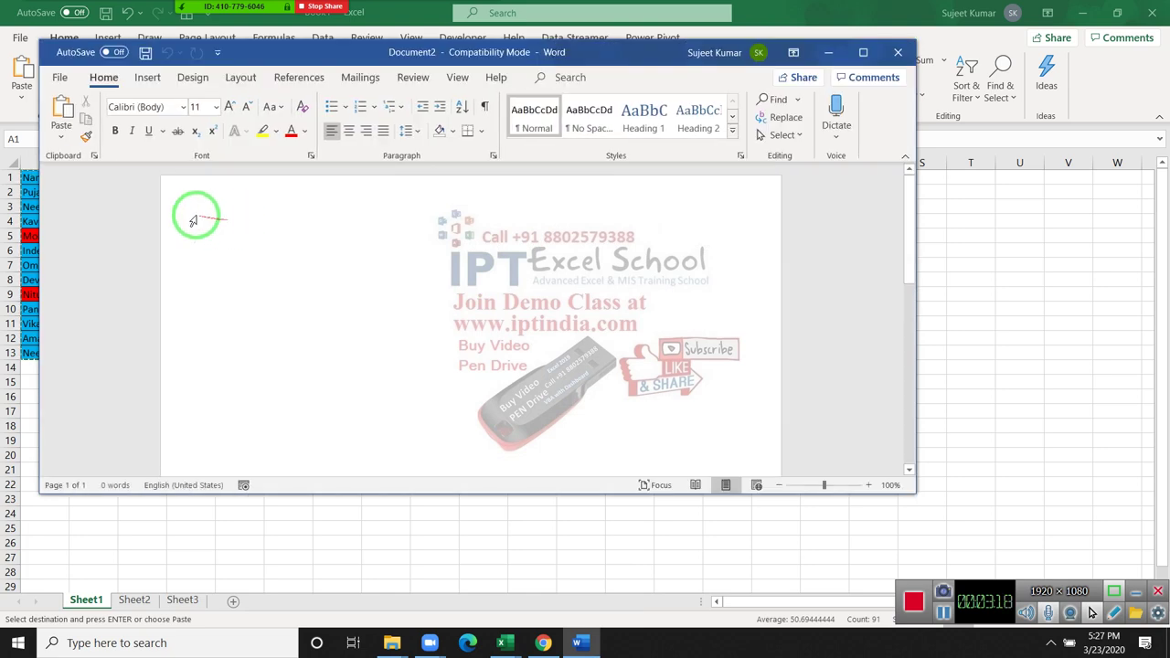
Paste Special the table into Word as a linked Microsoft Excel Worksheet Object
{"action": "left_click", "coordinate": [223, 206]}
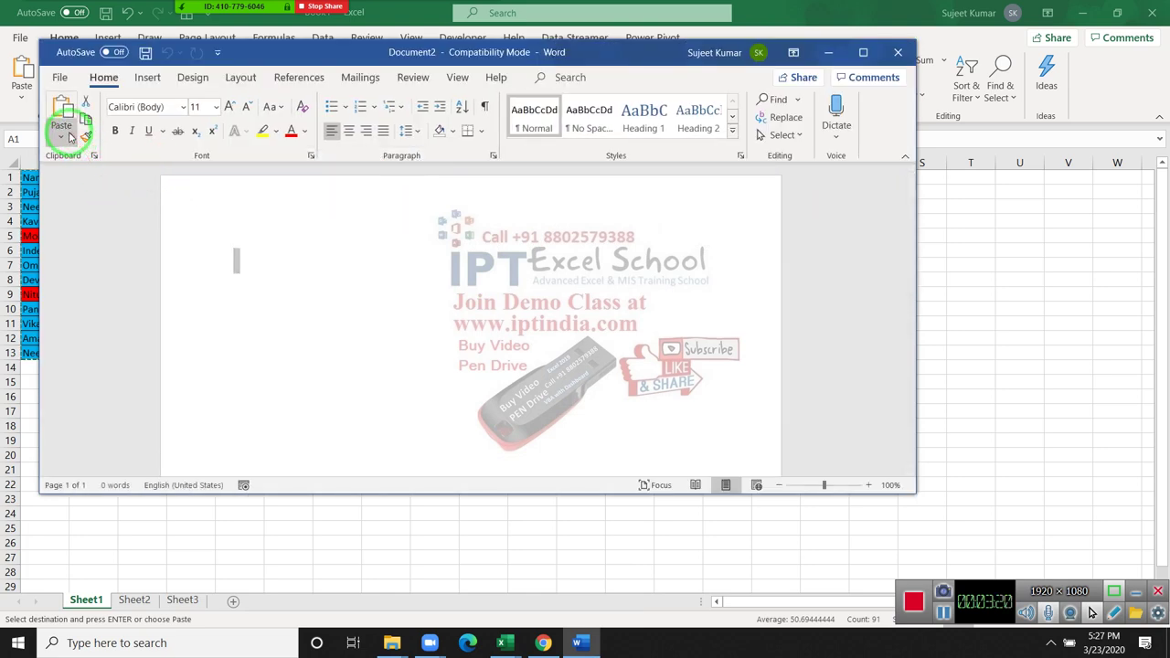
{"action": "left_click", "coordinate": [62, 137]}
{"action": "left_click", "coordinate": [105, 205]}
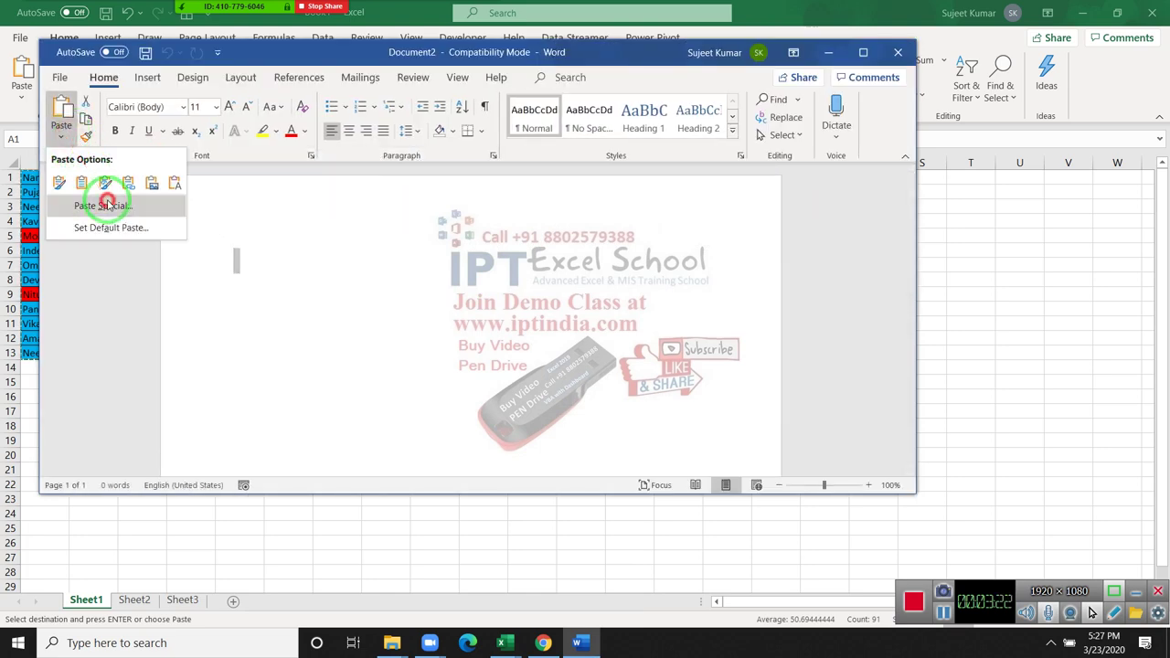
{"action": "left_click", "coordinate": [321, 195]}
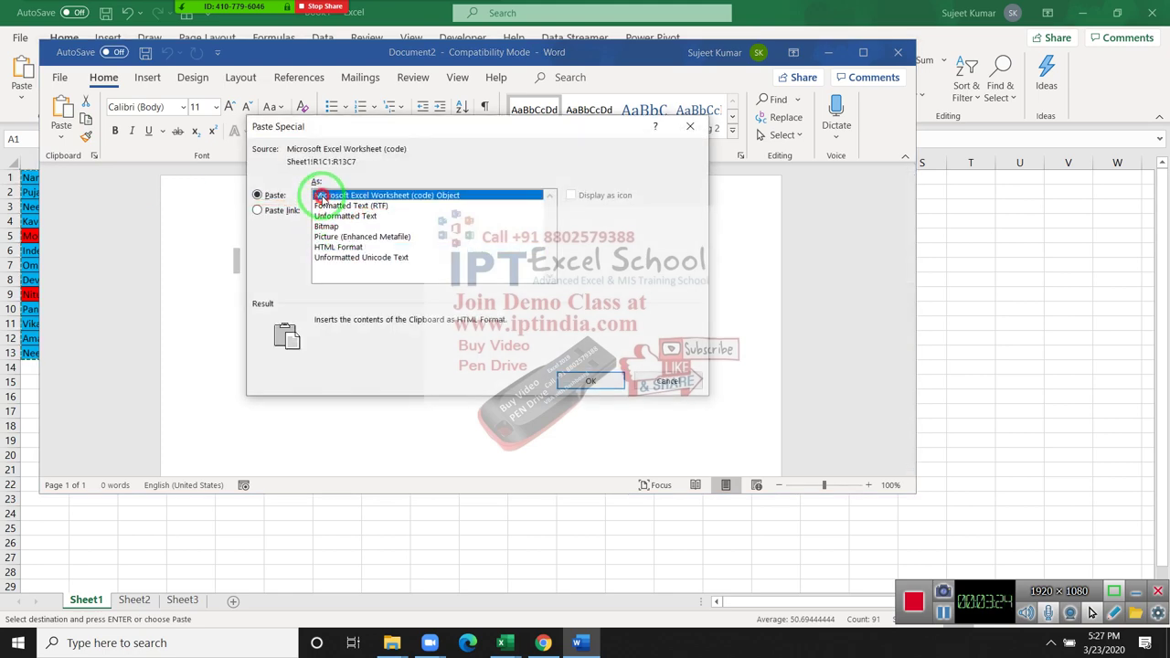
{"action": "left_click", "coordinate": [258, 210]}
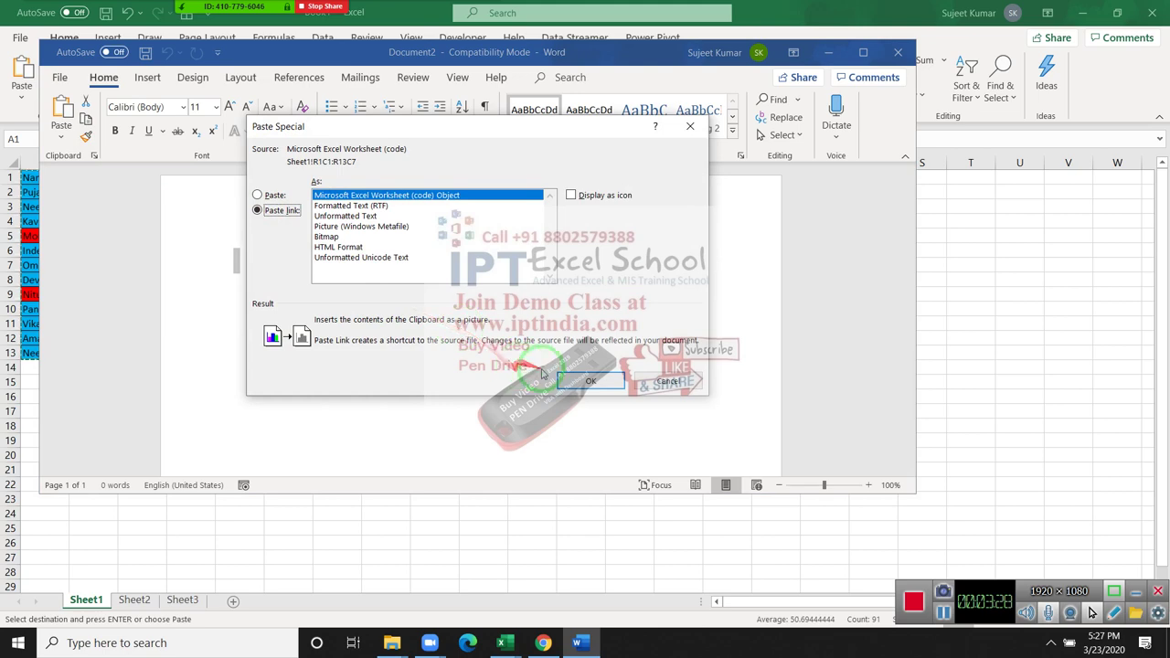
{"action": "left_click", "coordinate": [591, 381]}
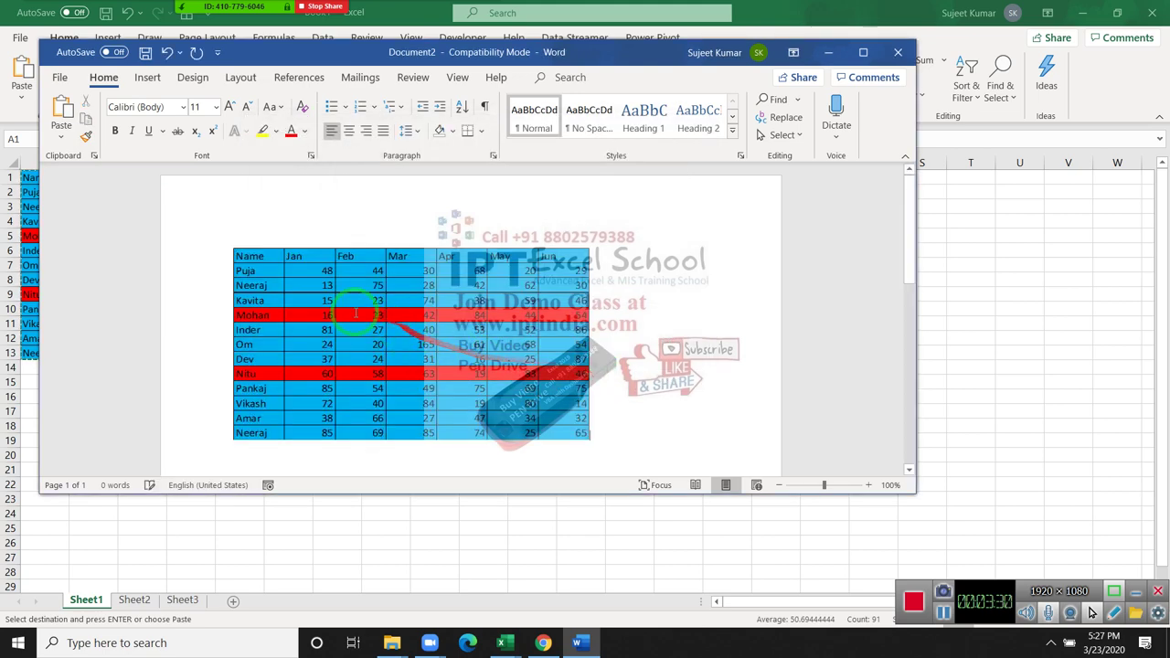
{"action": "left_click", "coordinate": [27, 368]}
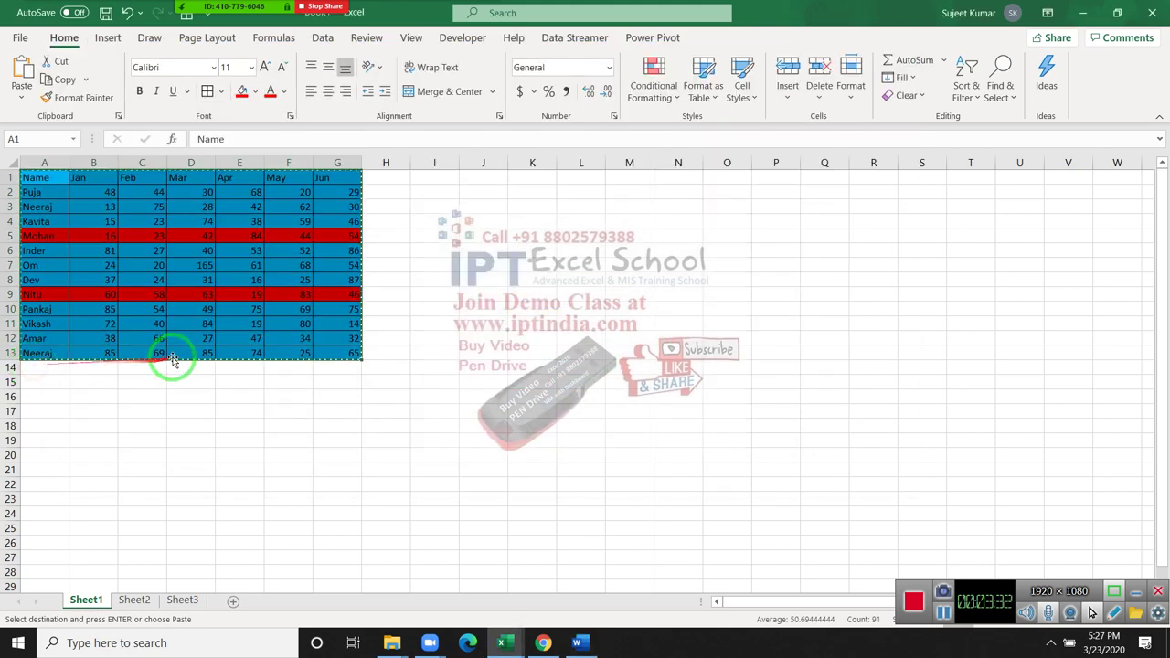
Fill the table red, update the linked copy in Word, then close Word without saving
{"action": "left_click", "coordinate": [242, 91]}
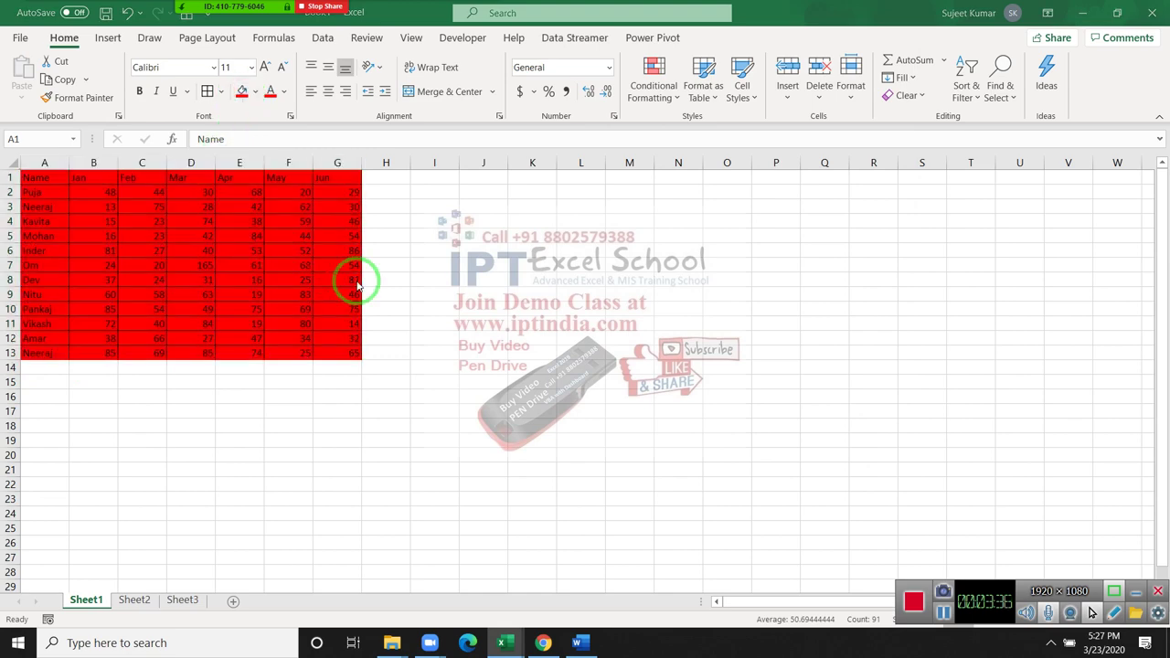
{"action": "key", "text": "alt+Tab"}
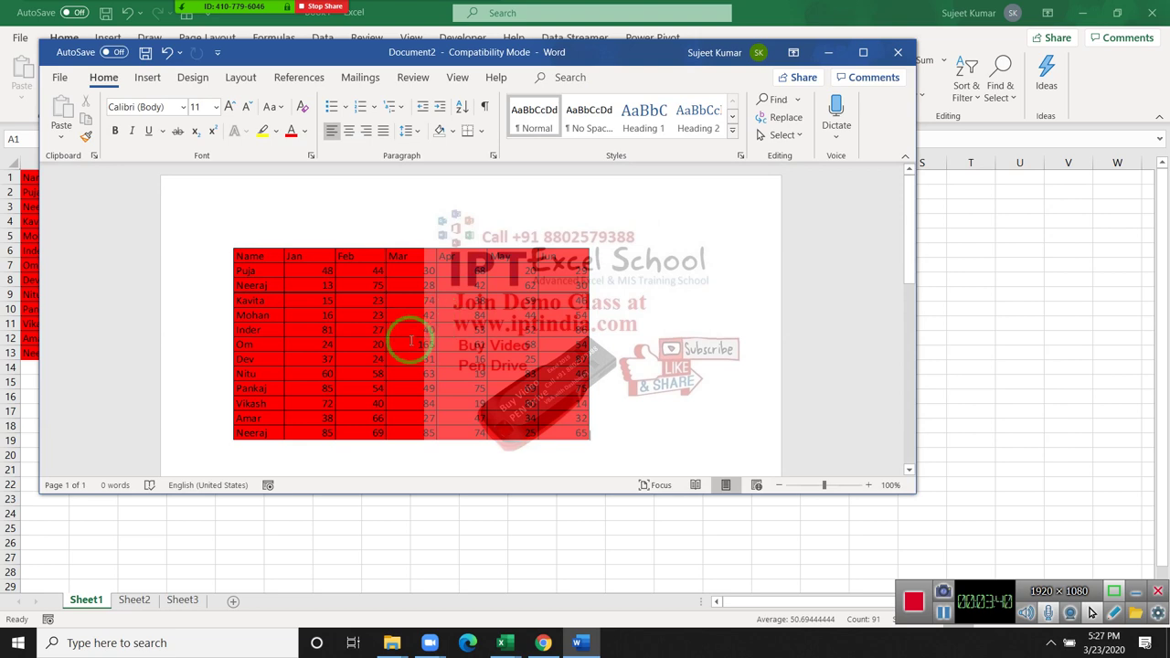
{"action": "right_click", "coordinate": [411, 342]}
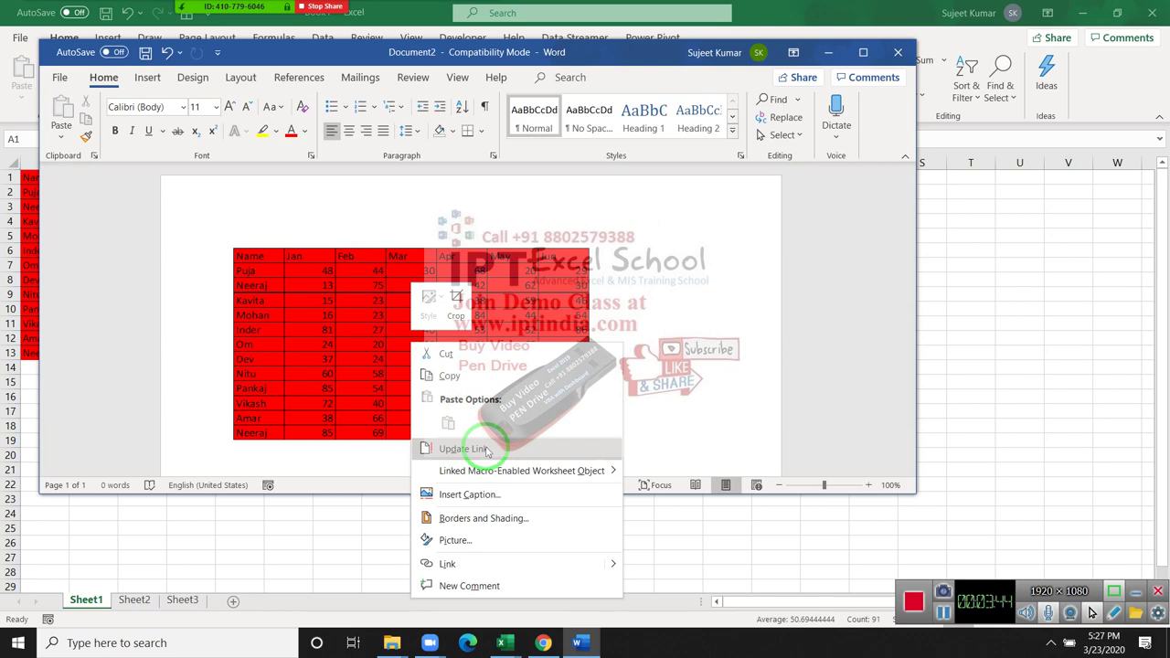
{"action": "left_click", "coordinate": [487, 450]}
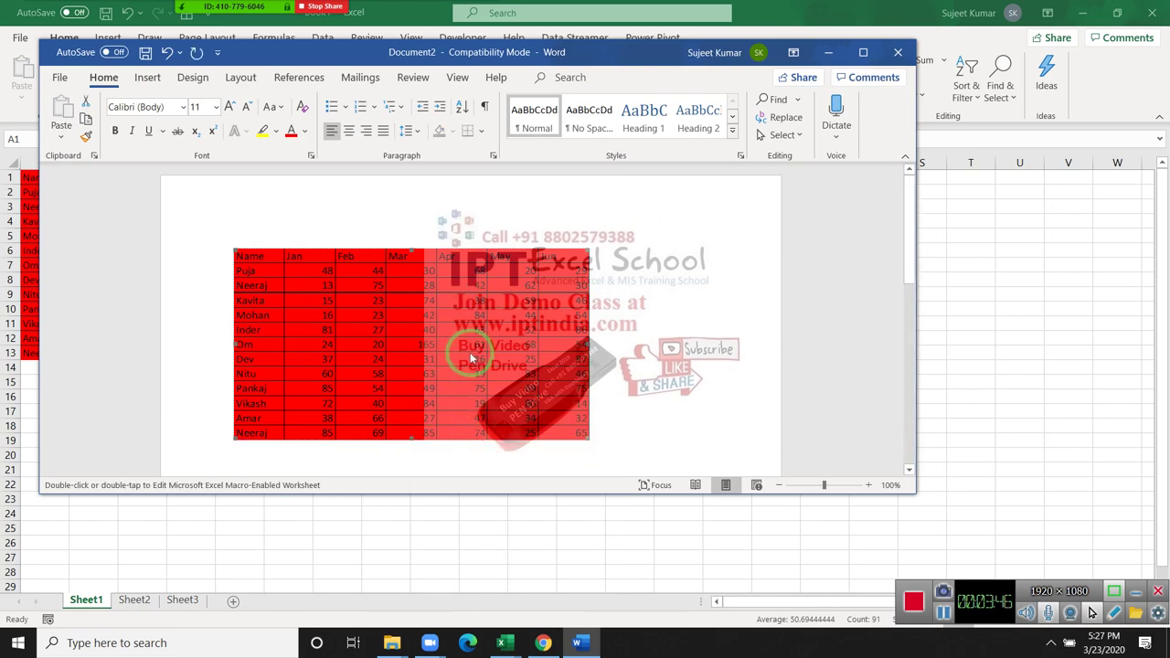
{"action": "left_click", "coordinate": [900, 55]}
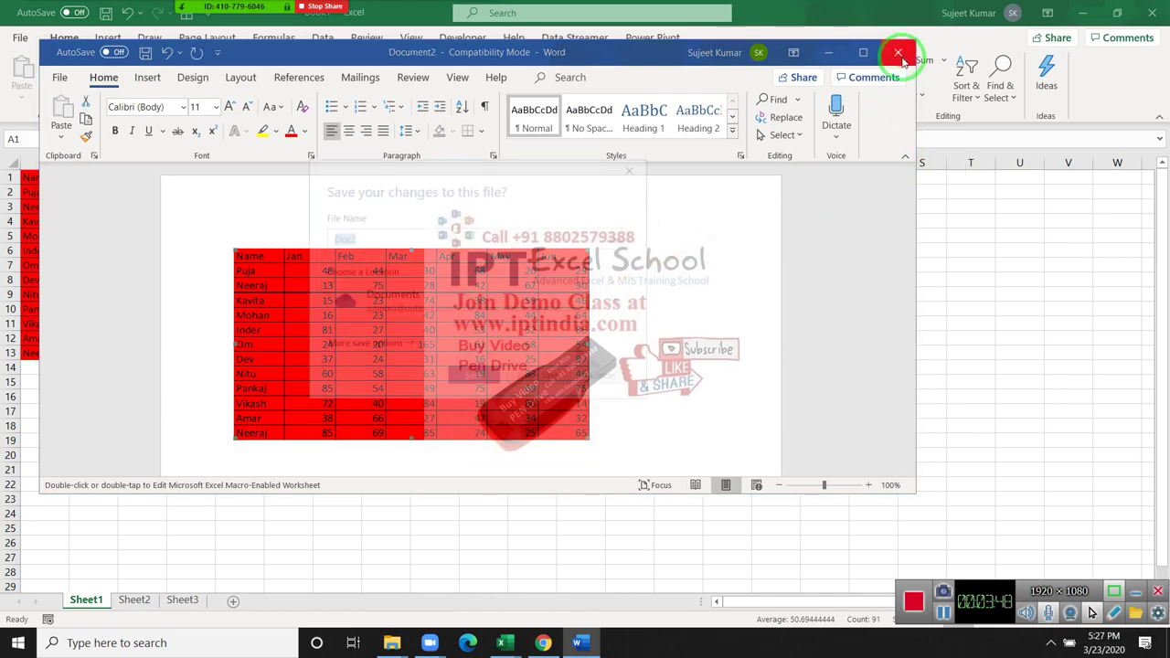
{"action": "left_click", "coordinate": [543, 386]}
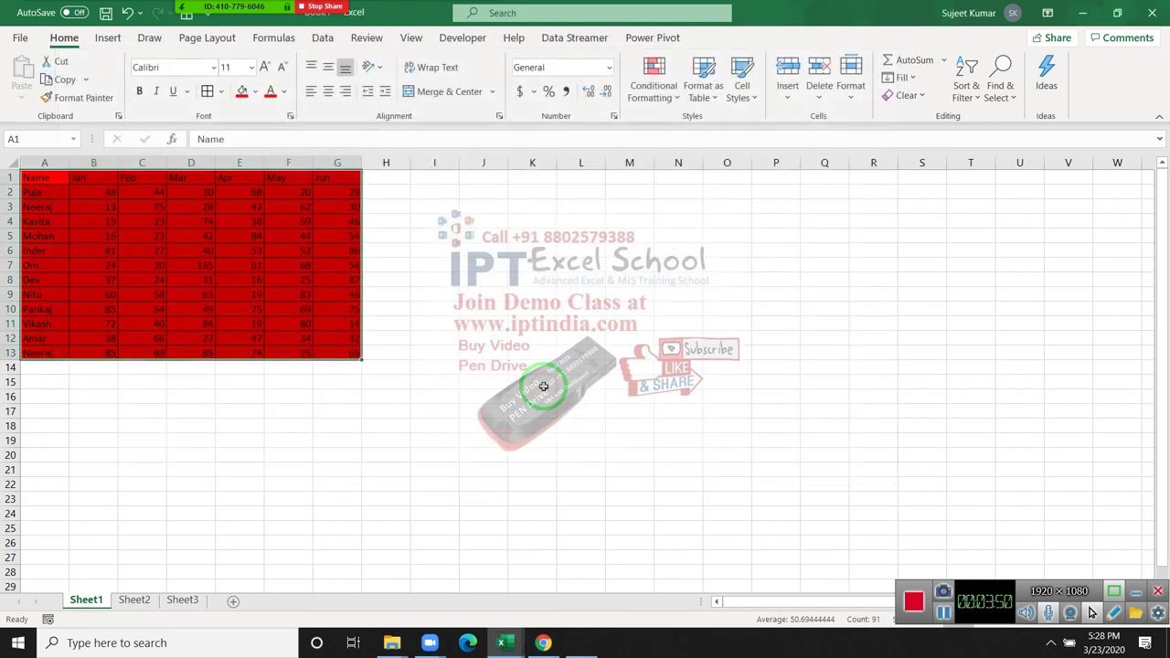
Restore the table's original fill and copy the score table A1:G13
{"action": "key", "text": "ctrl+v"}
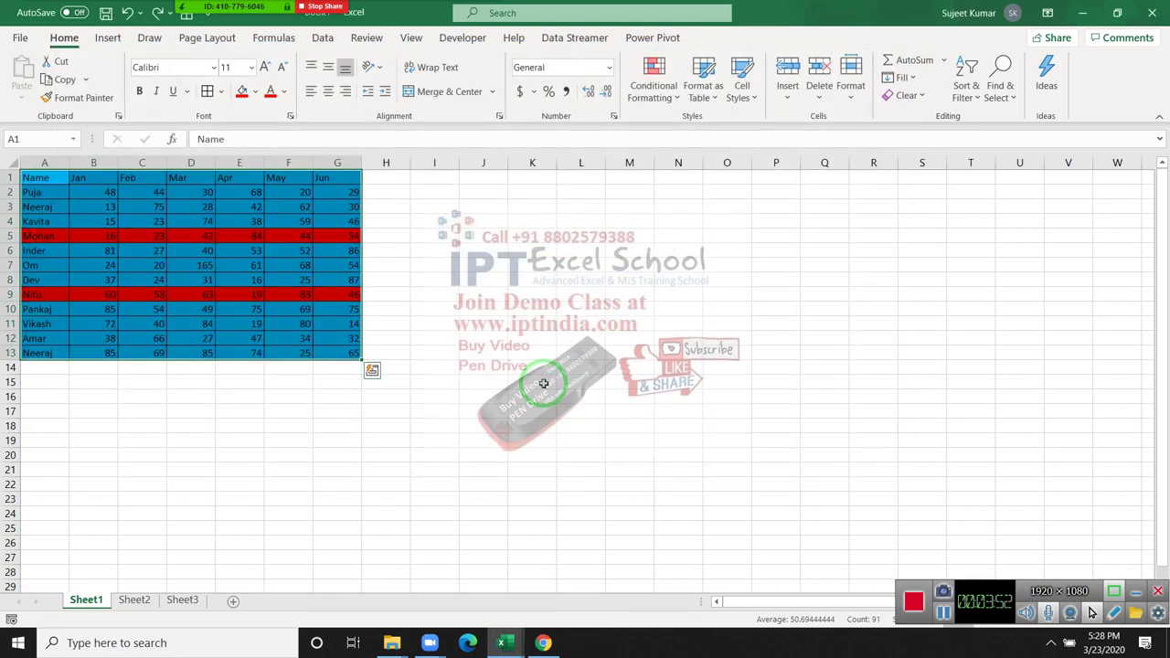
{"action": "key", "text": "ctrl+c"}
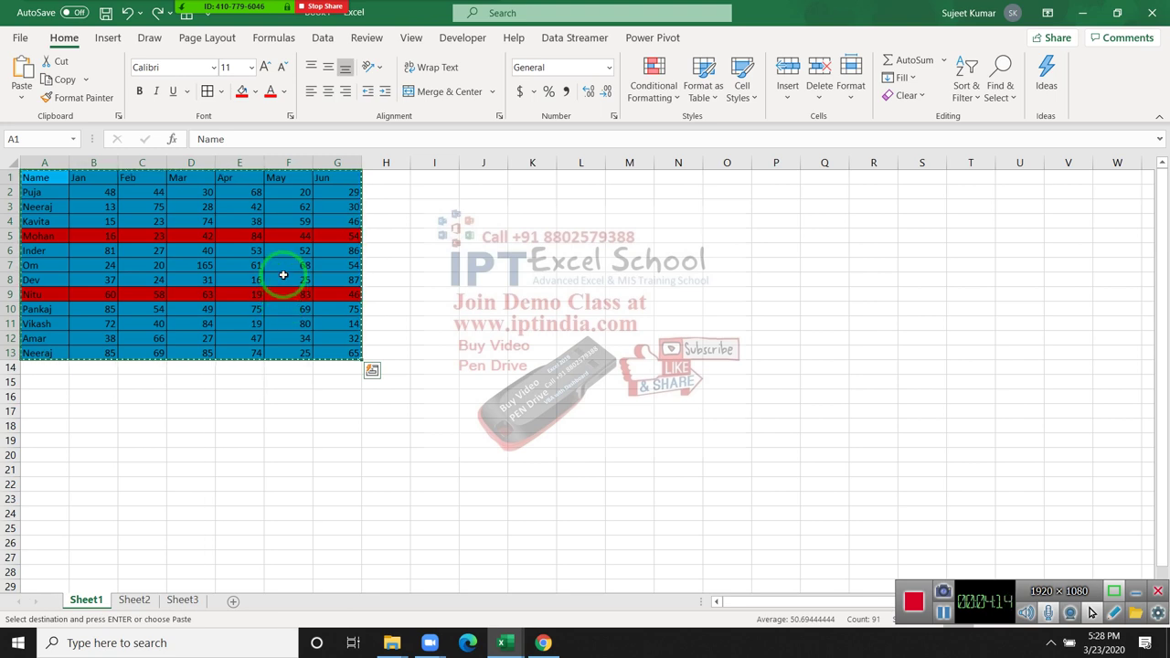
Launch Outlook by searching 'outl' from the Start menu
{"action": "left_click", "coordinate": [545, 644]}
{"action": "left_click", "coordinate": [548, 650]}
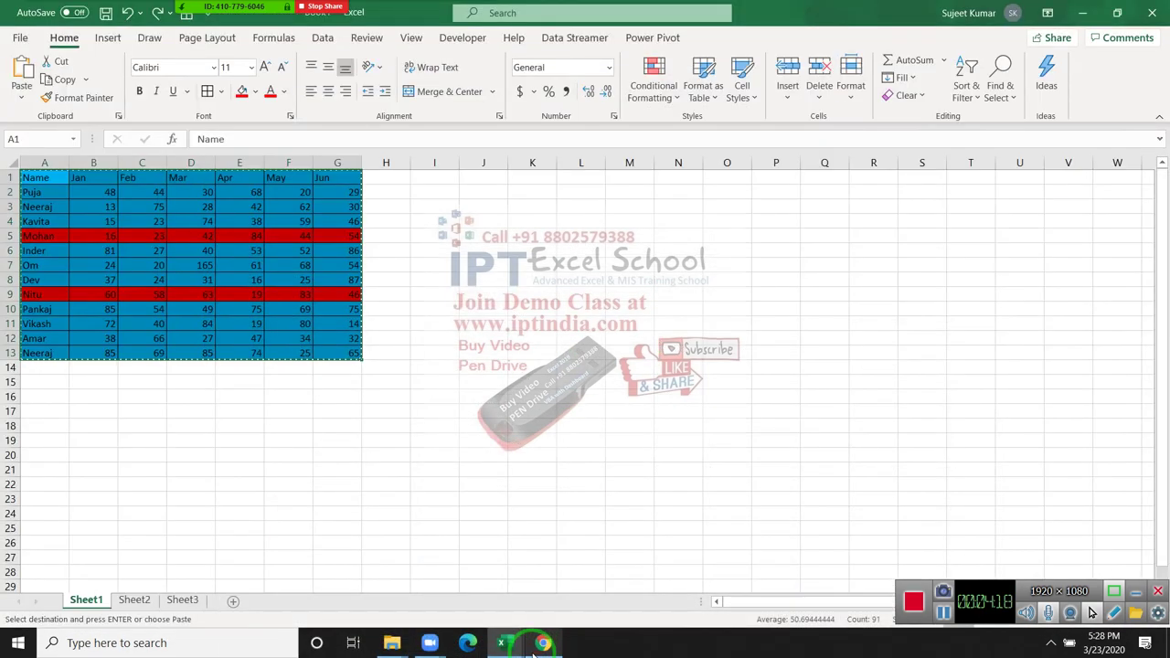
{"action": "key", "text": "super"}
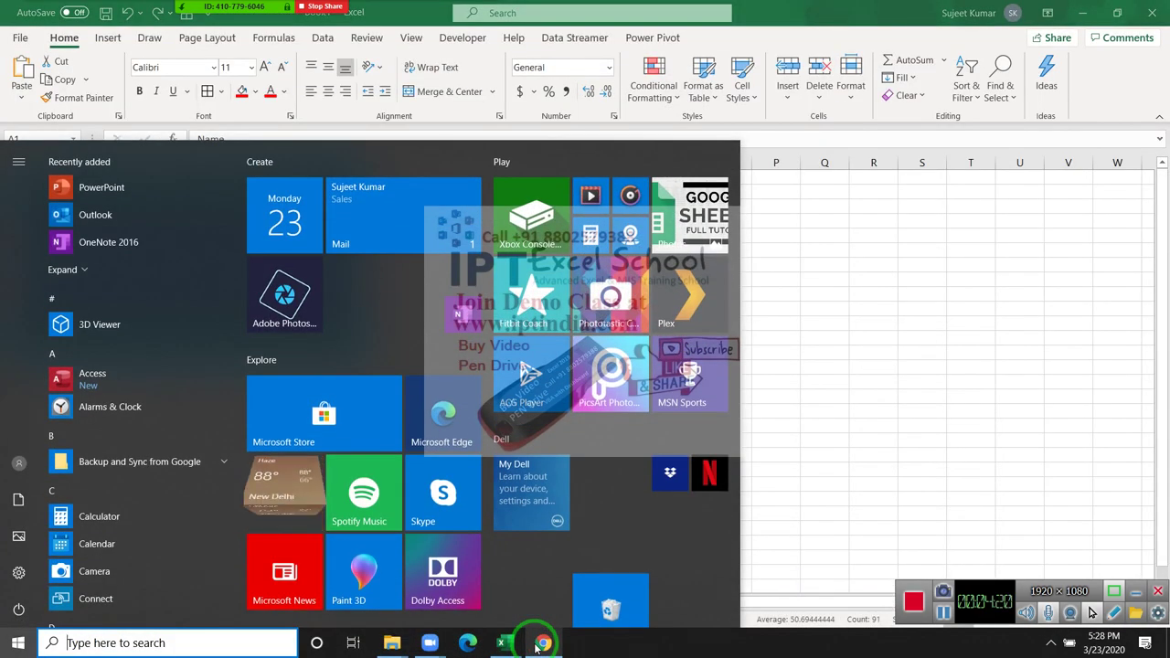
{"action": "type", "text": "out"}
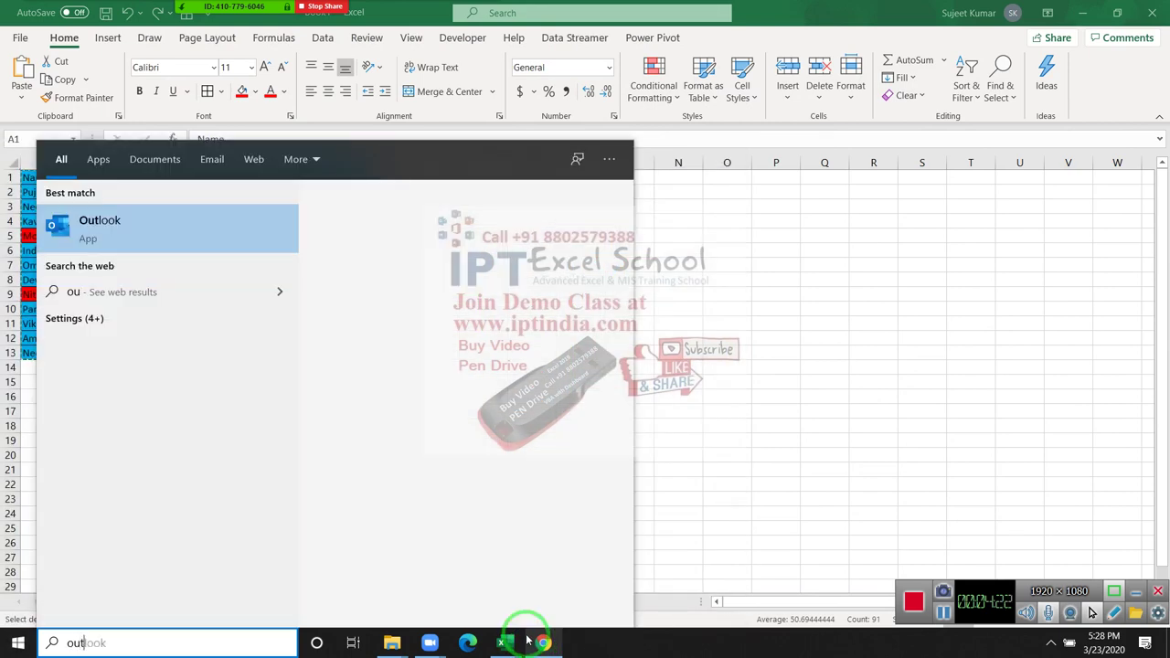
{"action": "type", "text": "l"}
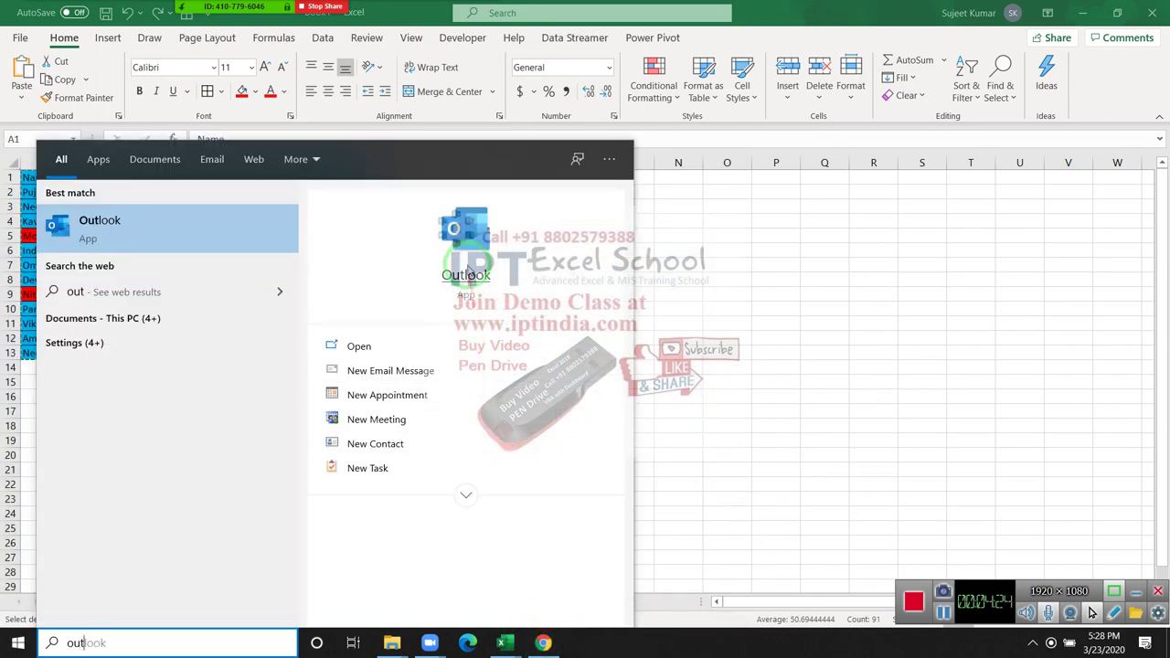
{"action": "key", "text": "Escape"}
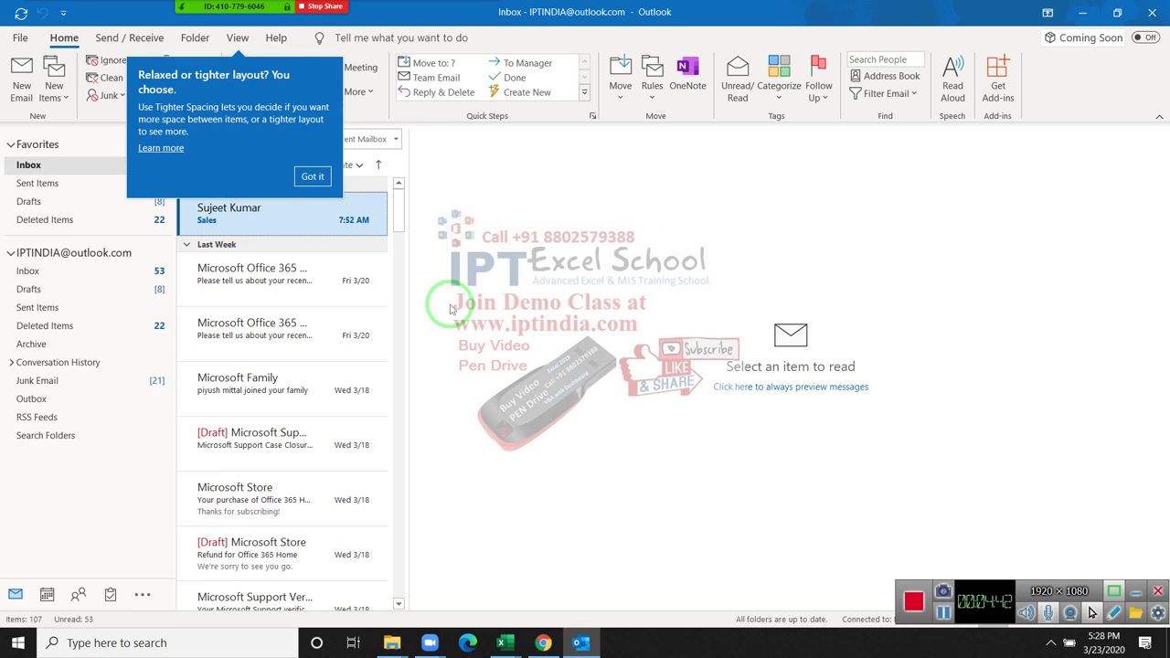
{"action": "left_click", "coordinate": [312, 175]}
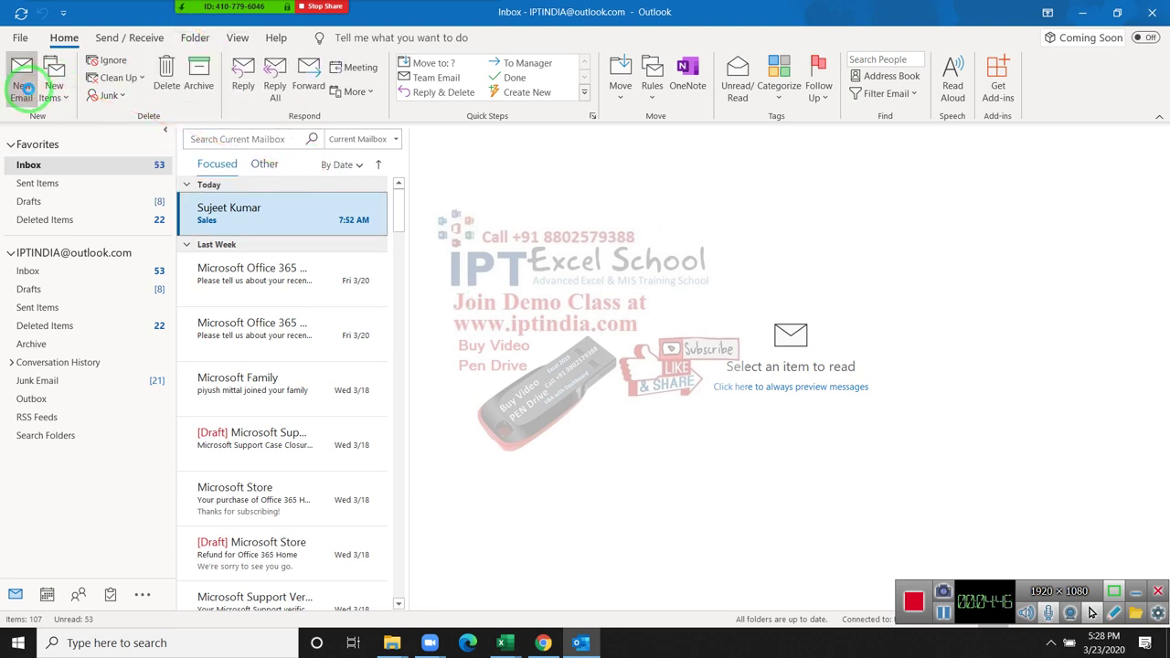
Compose a new email with suggested To and Cc contacts and the subject Test
{"action": "left_click", "coordinate": [22, 90]}
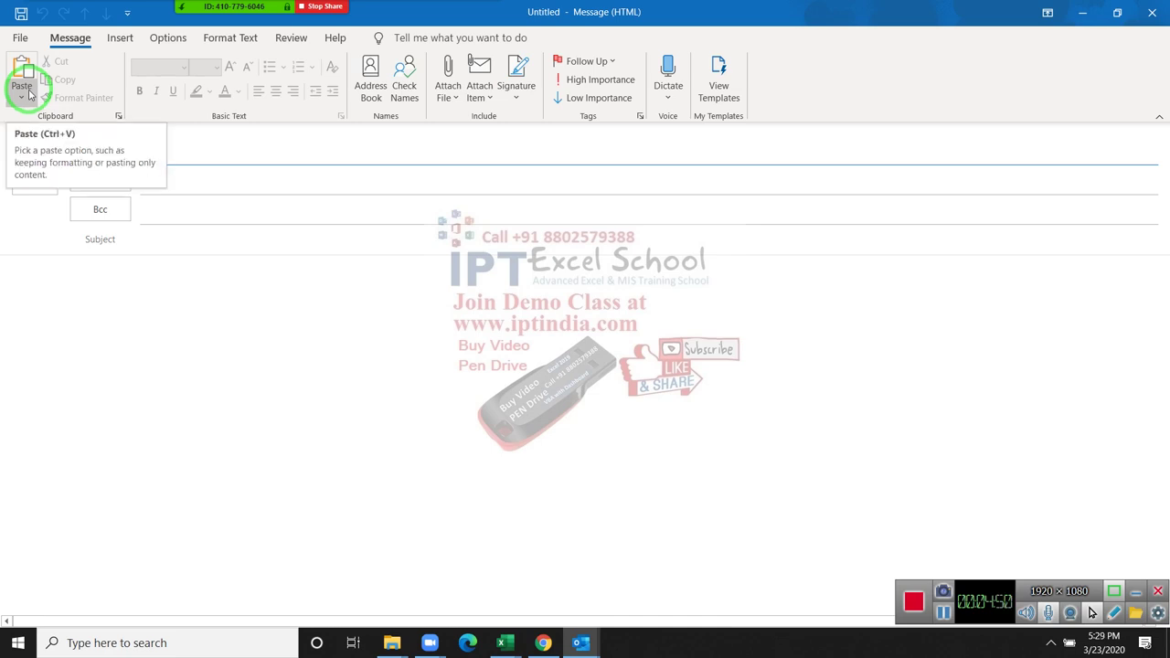
{"action": "left_click", "coordinate": [212, 283]}
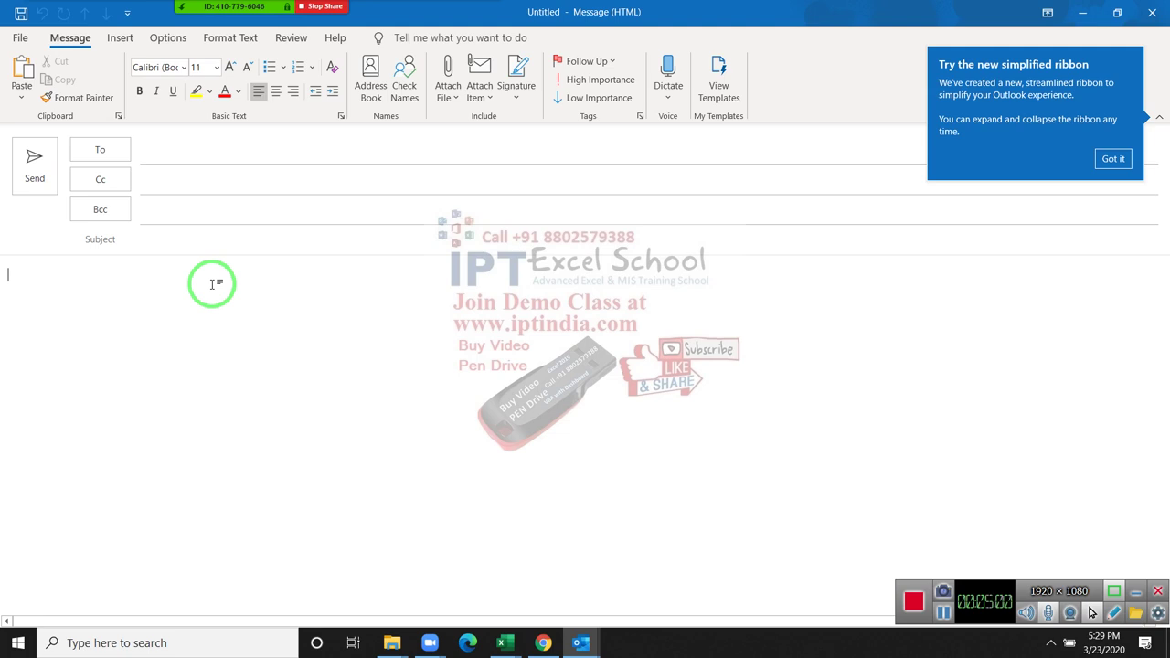
{"action": "left_click", "coordinate": [212, 301]}
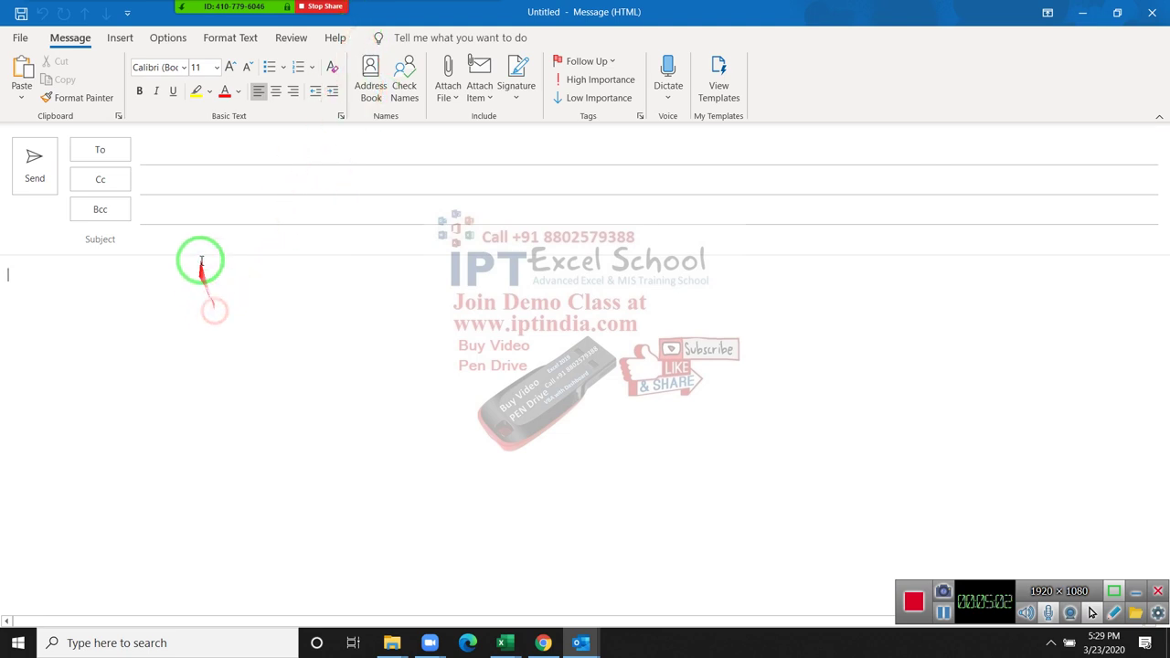
{"action": "left_click", "coordinate": [201, 154]}
{"action": "type", "text": "i"}
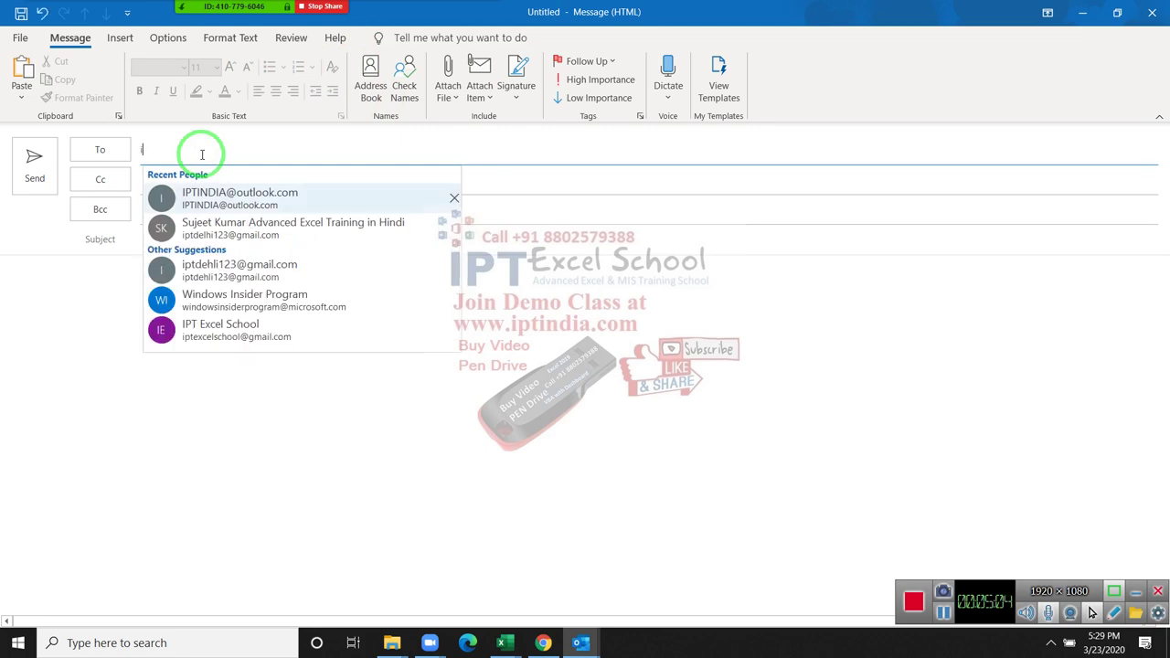
{"action": "key", "text": "Return"}
{"action": "left_click", "coordinate": [161, 181]}
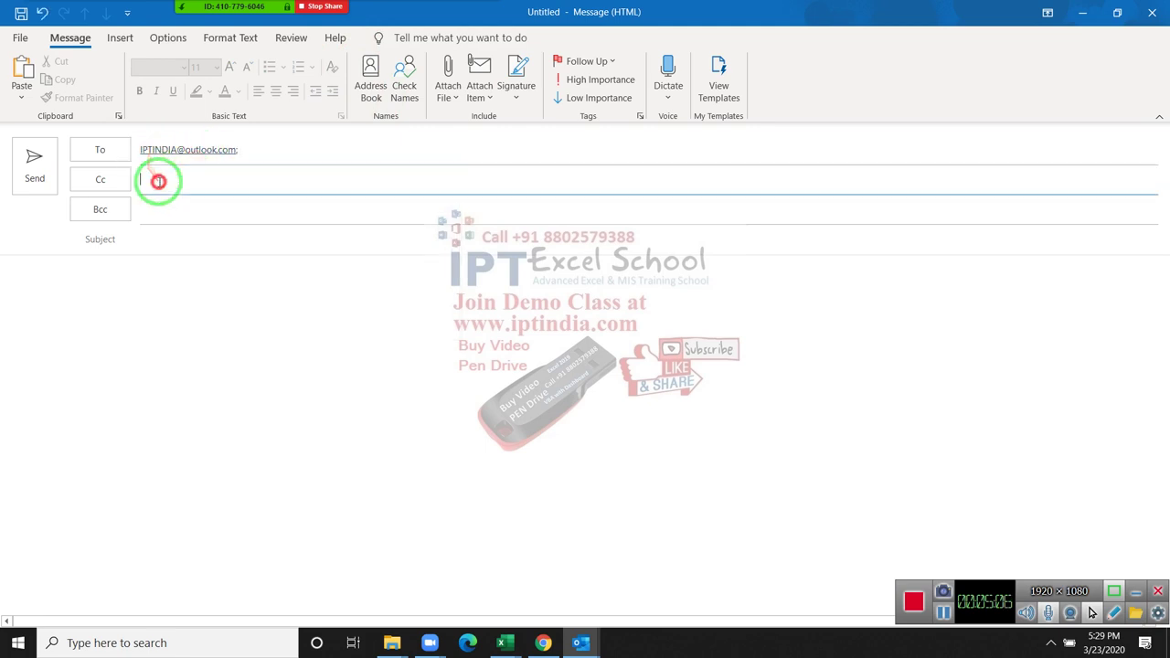
{"action": "type", "text": "ip"}
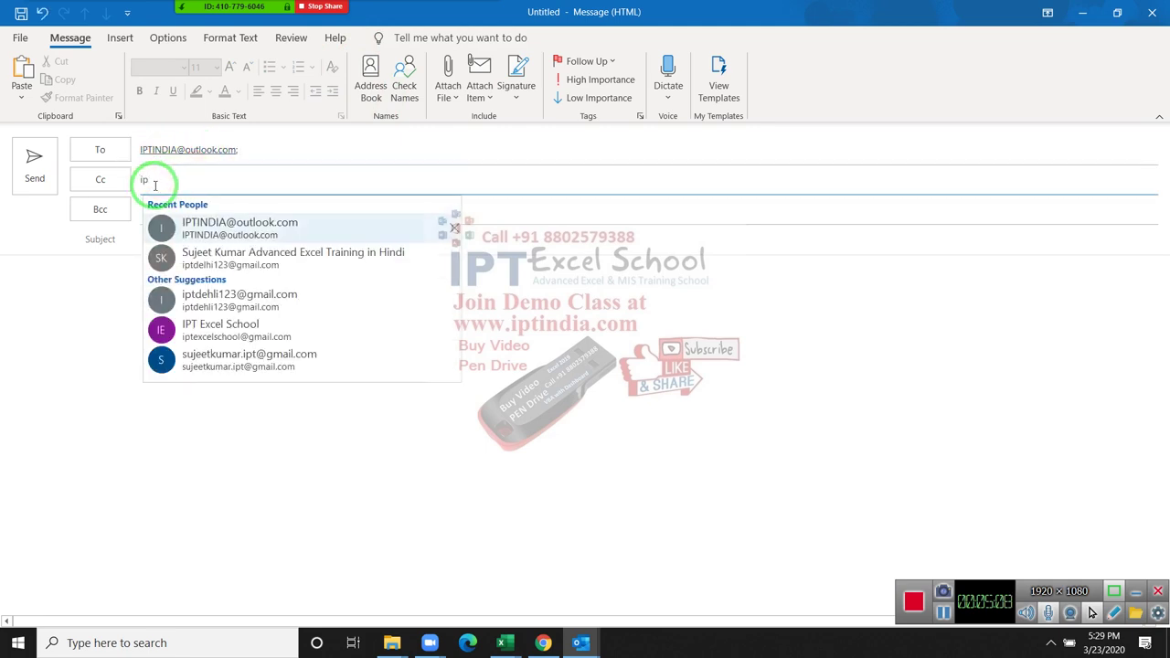
{"action": "key", "text": "Down"}
{"action": "key", "text": "Return"}
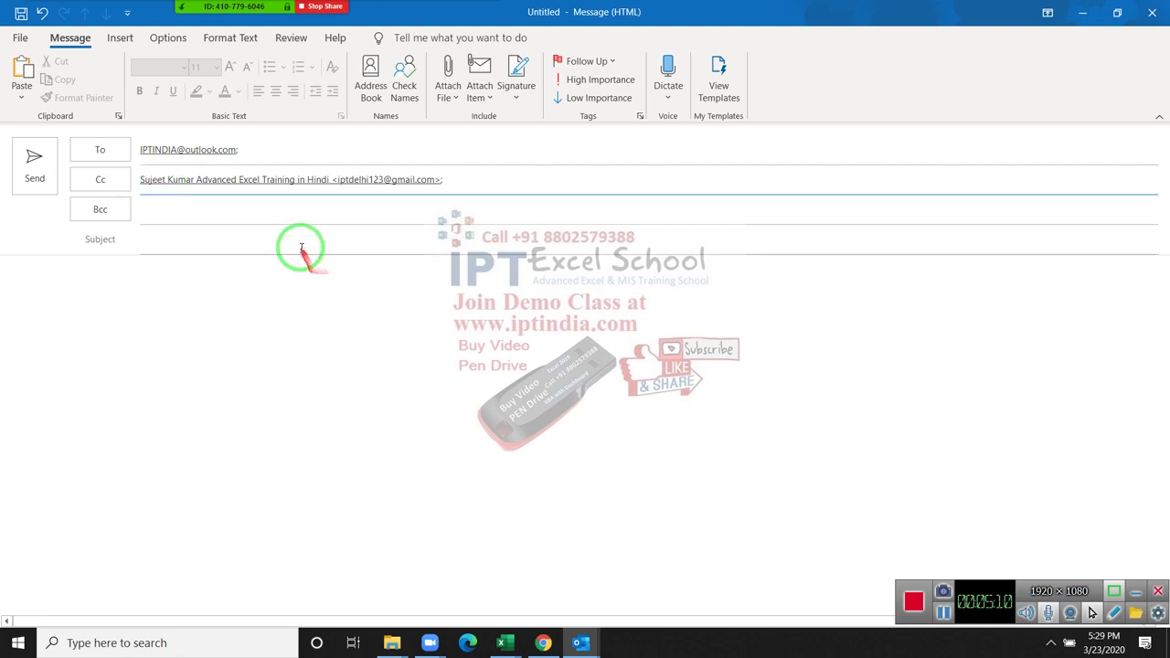
{"action": "left_click", "coordinate": [300, 248]}
{"action": "type", "text": "Test"}
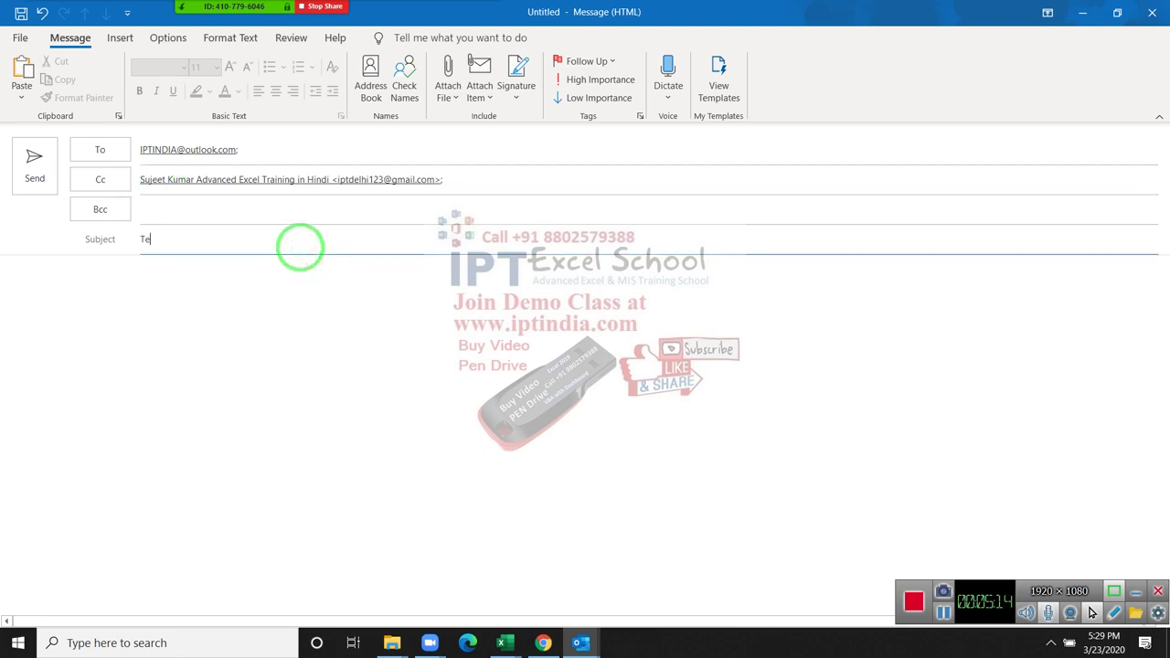
{"action": "left_click", "coordinate": [280, 273]}
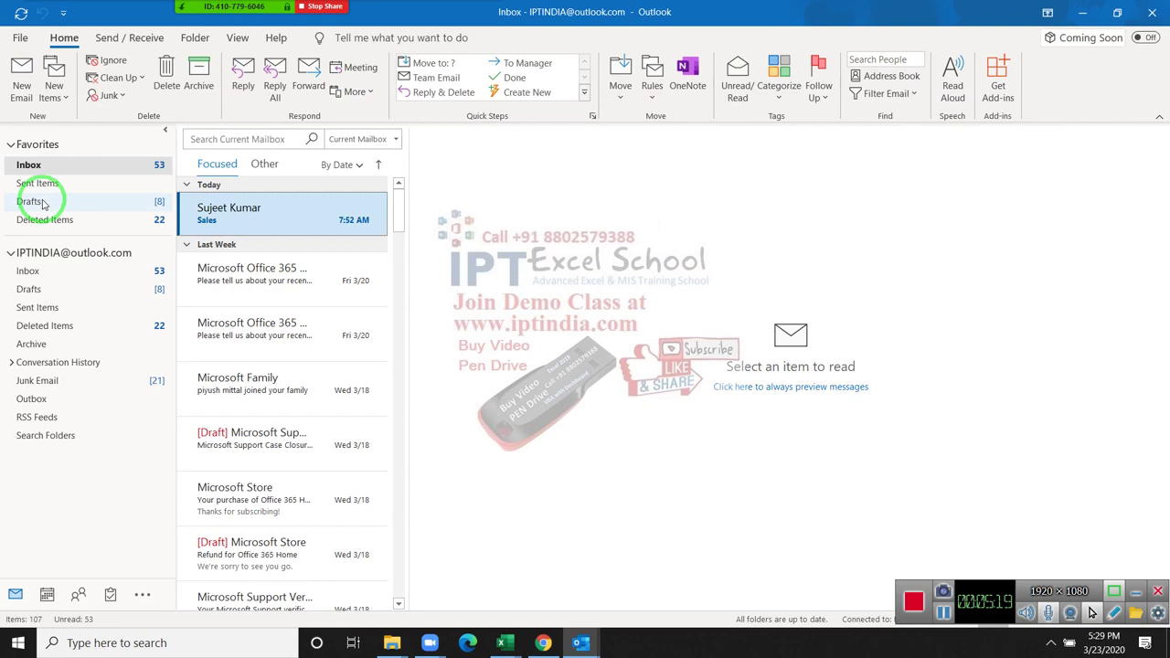
Paste-link the score table into the Test message body as a Microsoft Excel Worksheet Object
{"action": "left_click", "coordinate": [37, 187]}
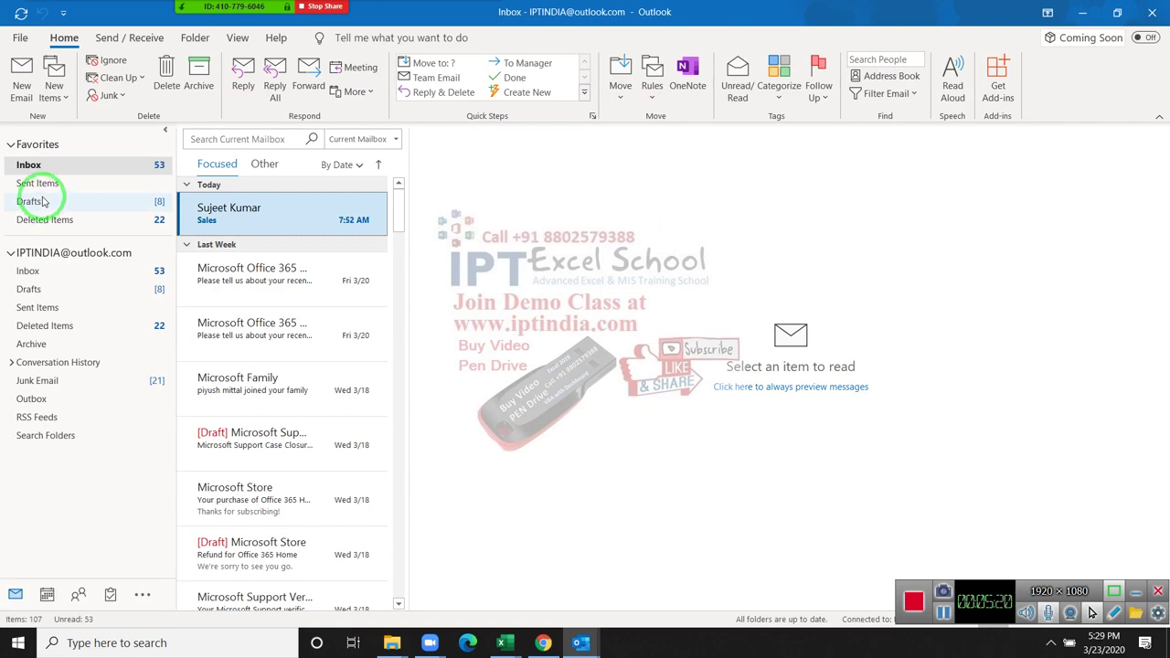
{"action": "key", "text": "alt+Tab"}
{"action": "key", "text": "alt+Tab"}
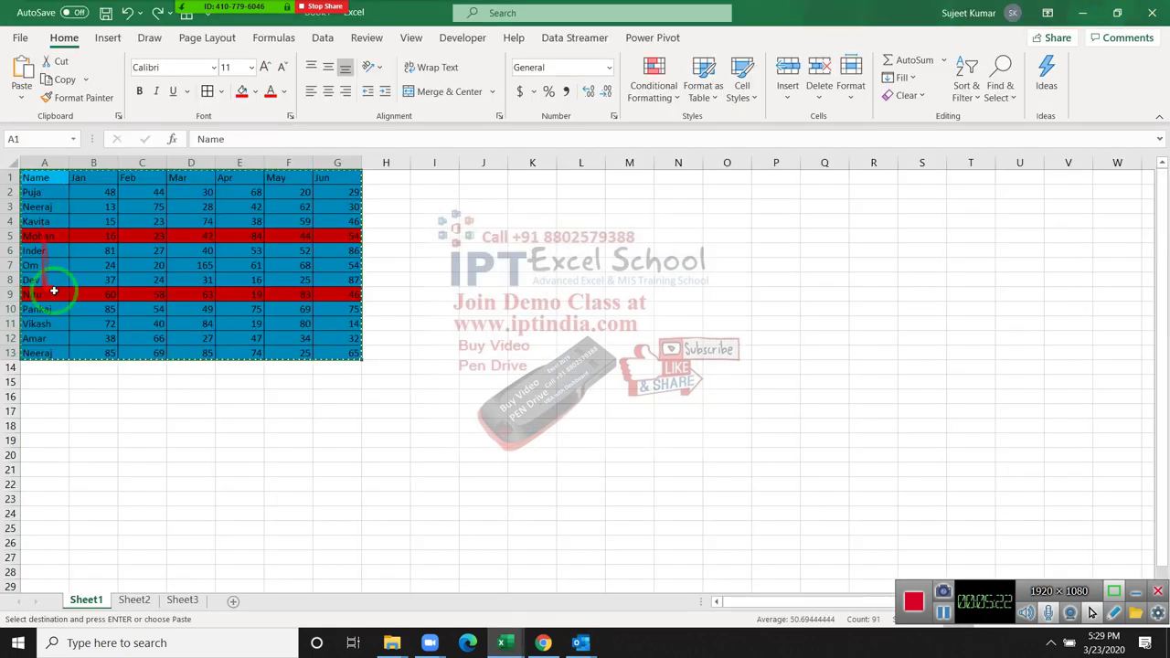
{"action": "key", "text": "alt+Tab"}
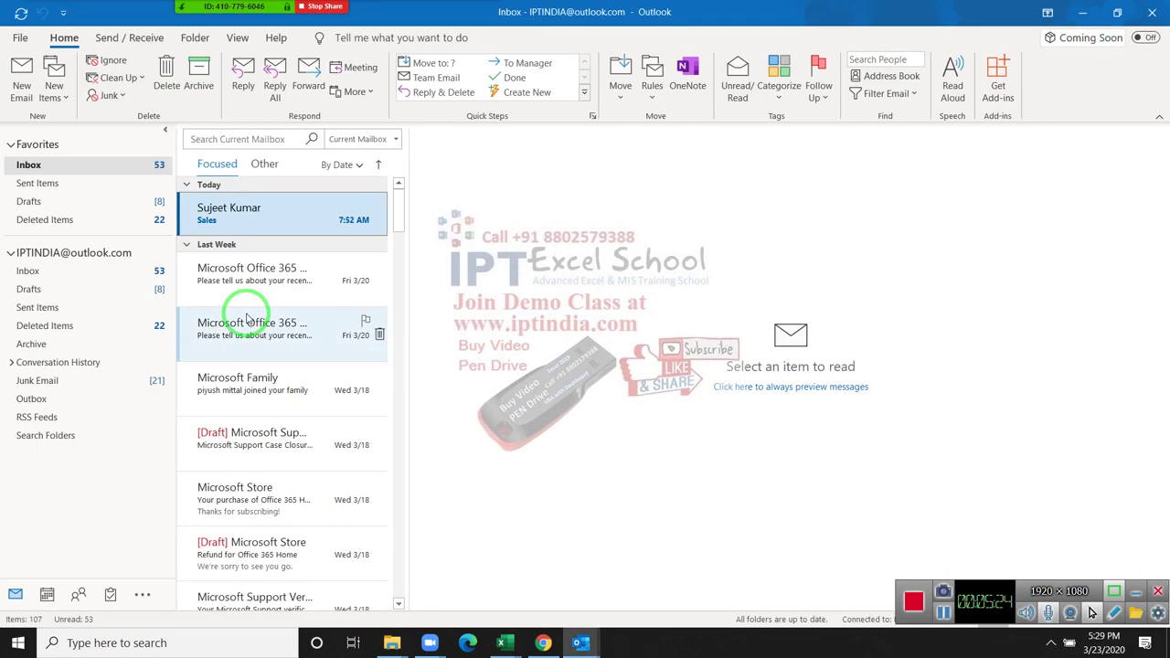
{"action": "key", "text": "alt+Tab"}
{"action": "key", "text": "alt+Tab"}
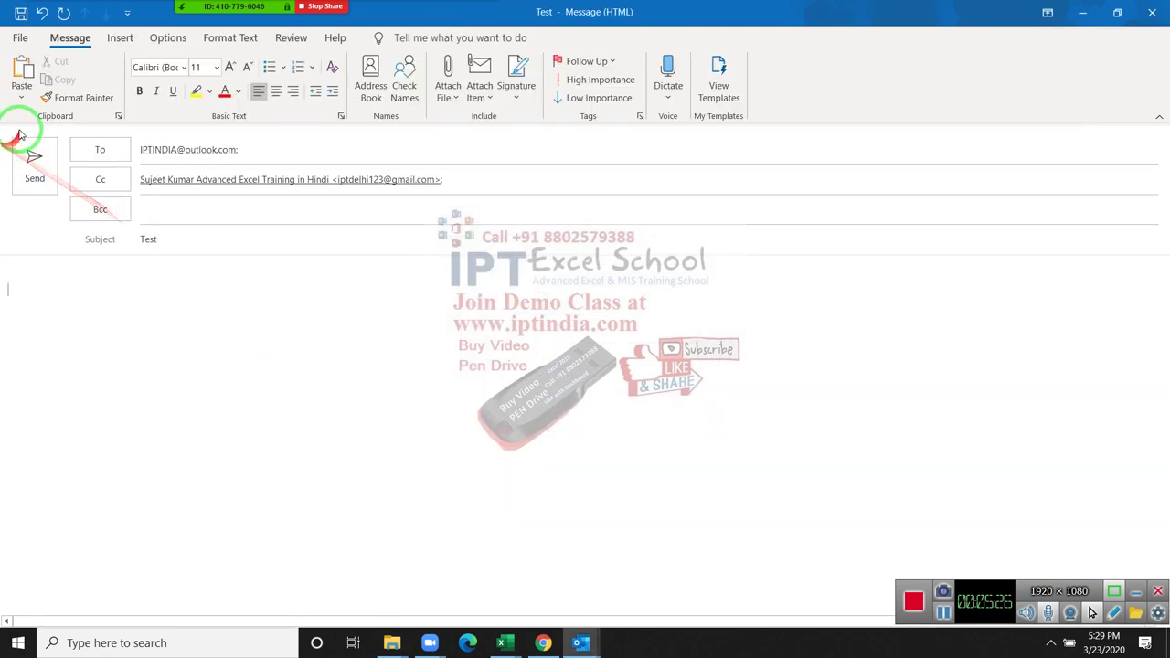
{"action": "left_click", "coordinate": [21, 97]}
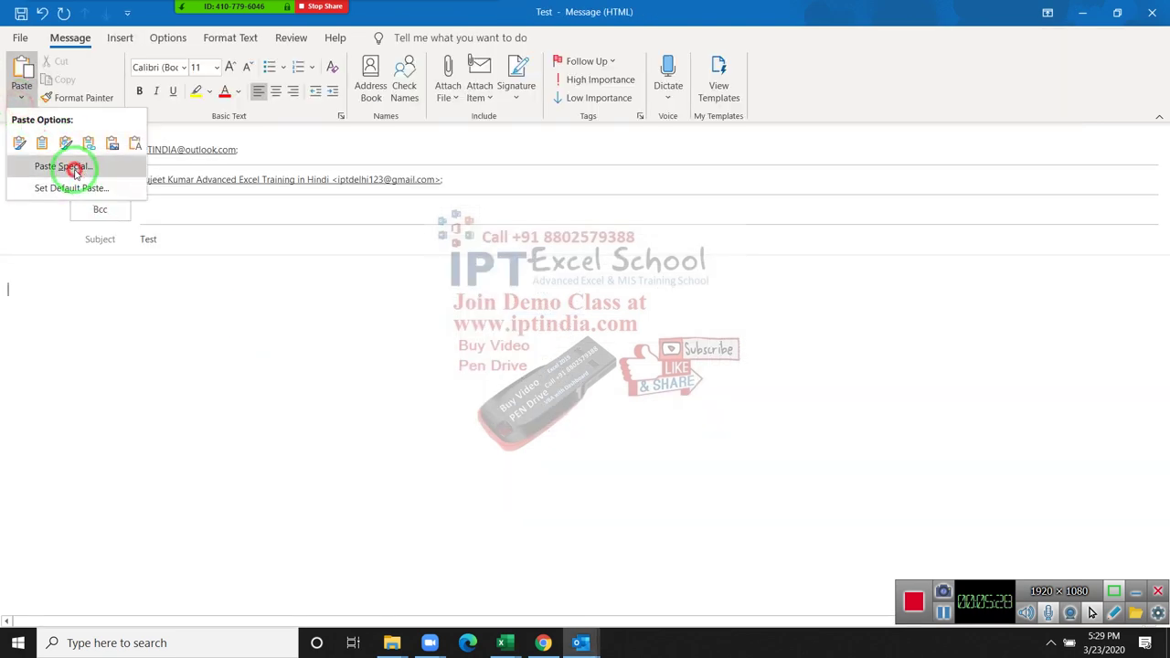
{"action": "left_click", "coordinate": [75, 170]}
{"action": "left_click", "coordinate": [420, 258]}
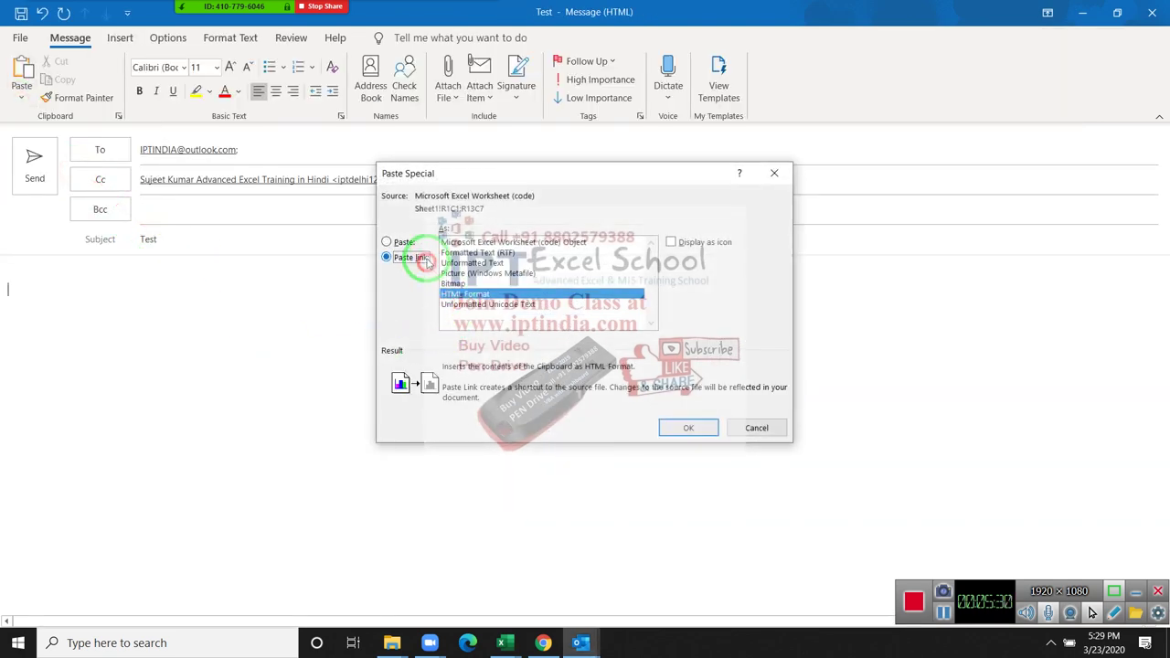
{"action": "left_click", "coordinate": [476, 241]}
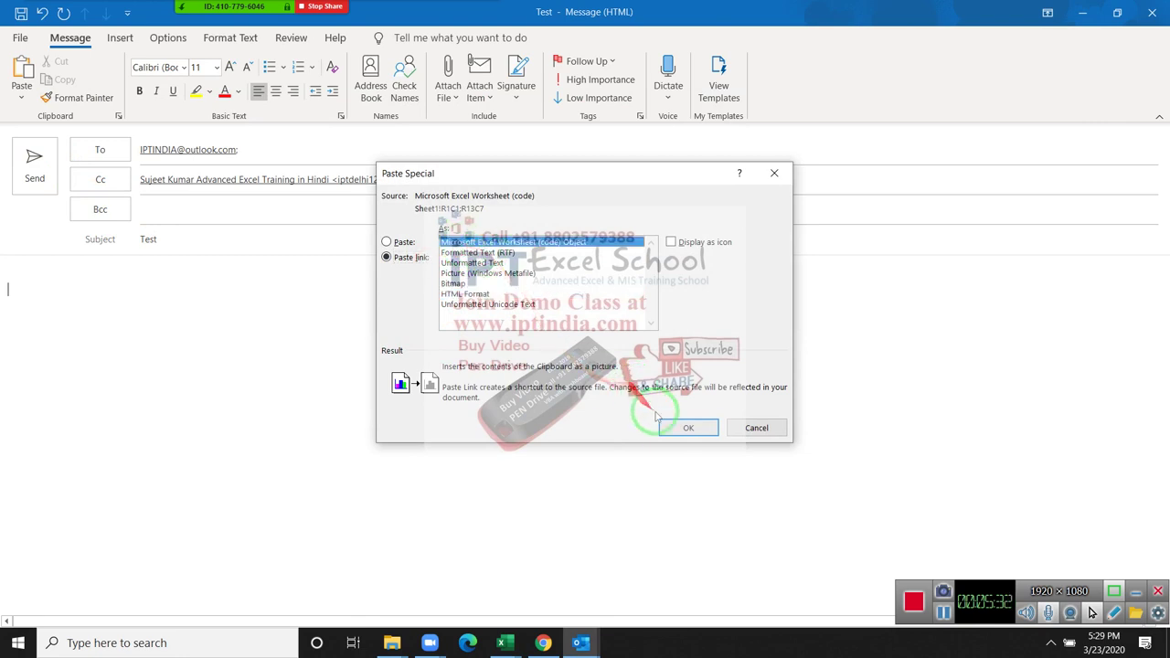
{"action": "left_click", "coordinate": [685, 426]}
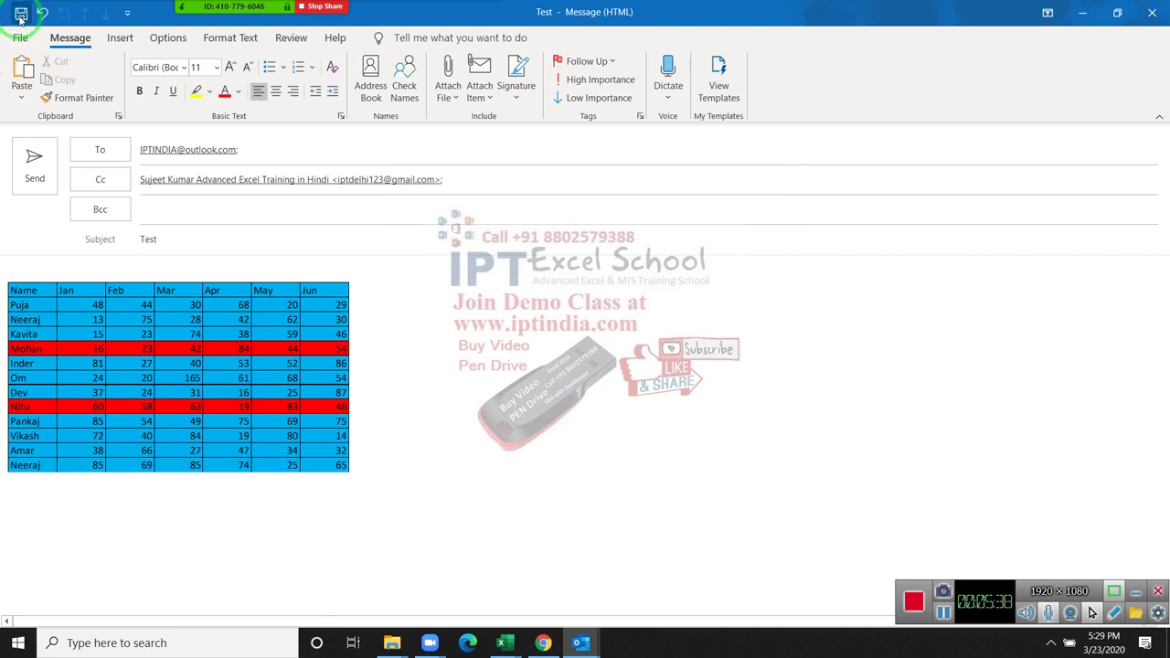
Save the message as Outlook Template Sales.oft on the Desktop, replacing the old one, and close it
{"action": "left_click", "coordinate": [74, 88]}
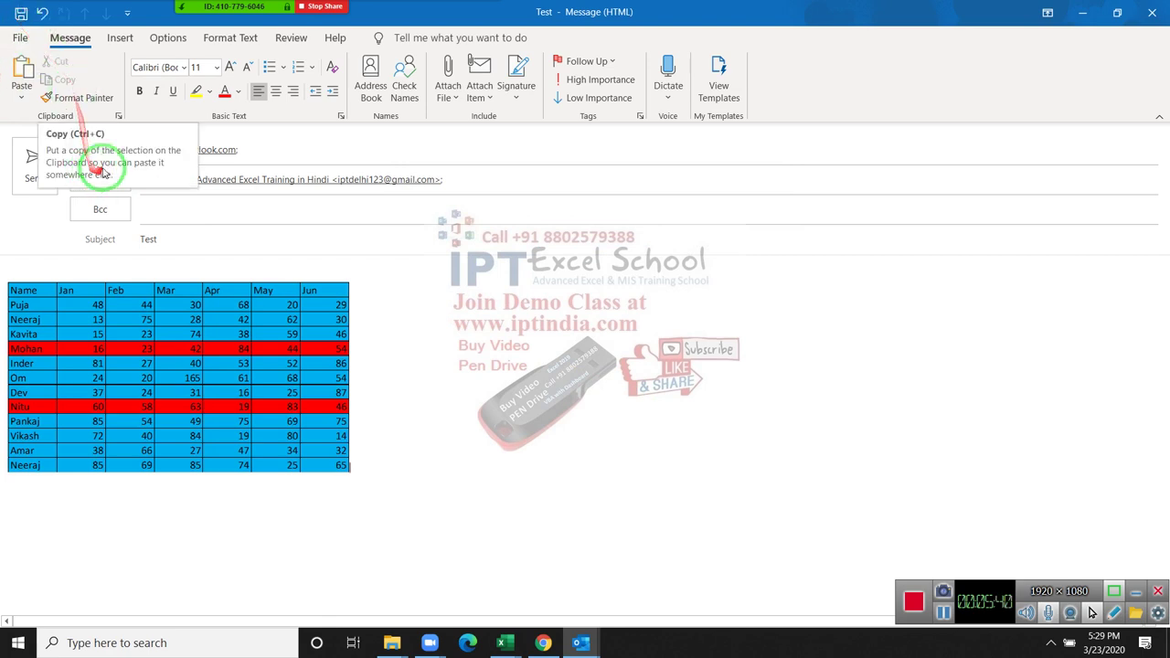
{"action": "left_click", "coordinate": [20, 37]}
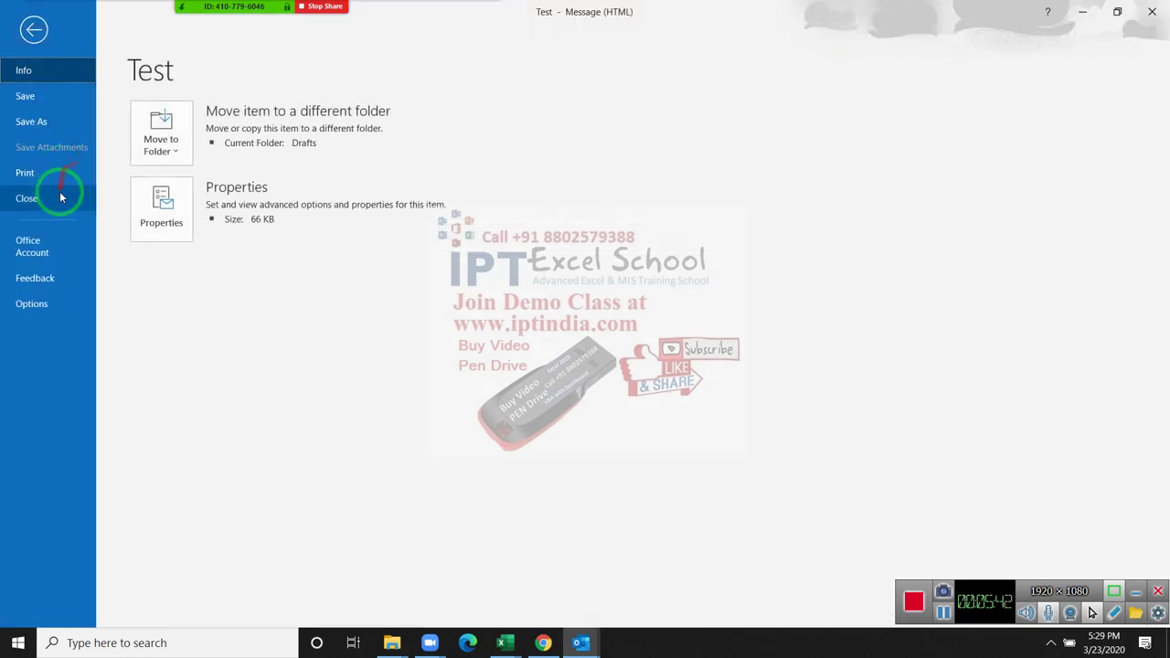
{"action": "left_click", "coordinate": [53, 124]}
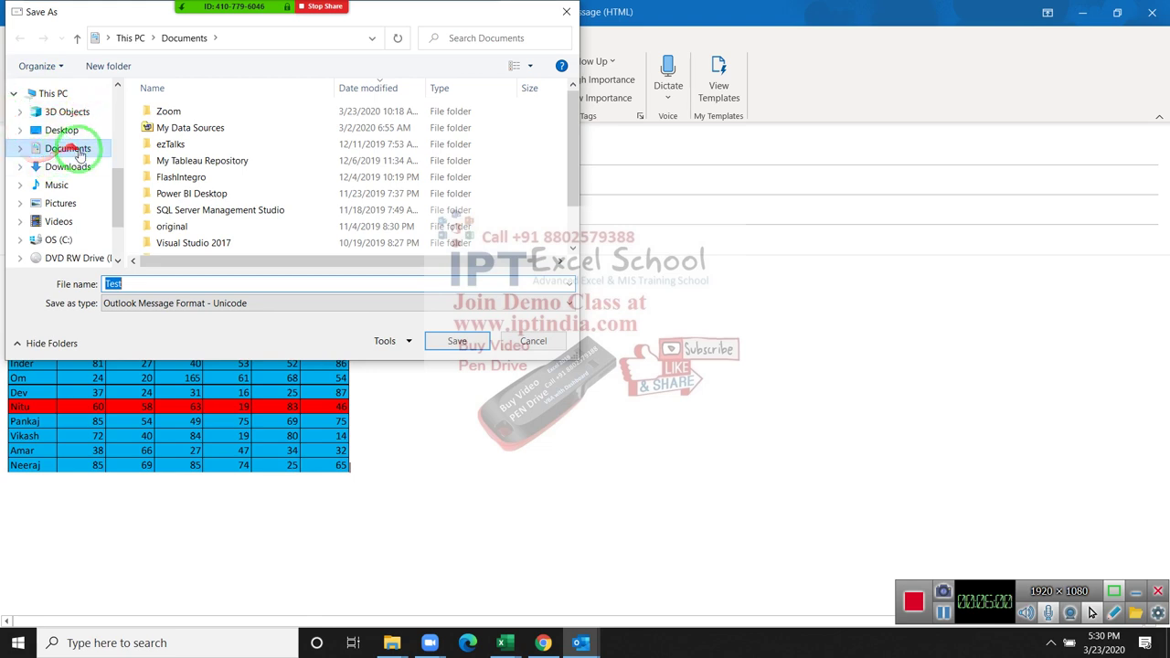
{"action": "left_click", "coordinate": [138, 303]}
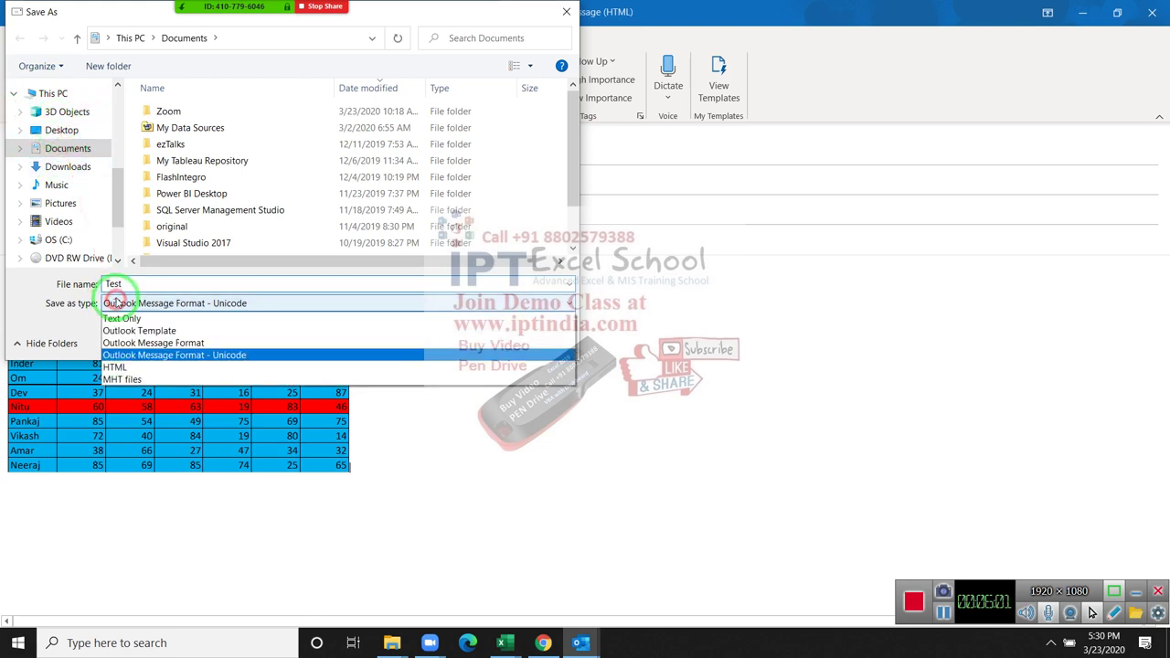
{"action": "left_click", "coordinate": [136, 331]}
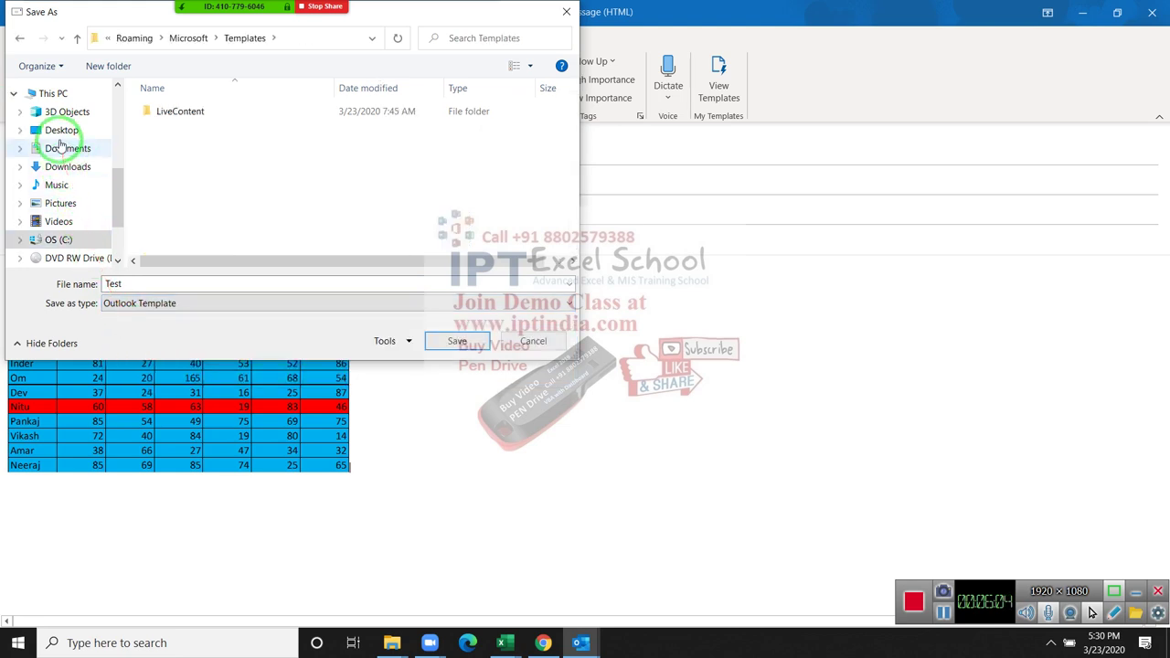
{"action": "left_click", "coordinate": [61, 131]}
{"action": "left_click", "coordinate": [157, 128]}
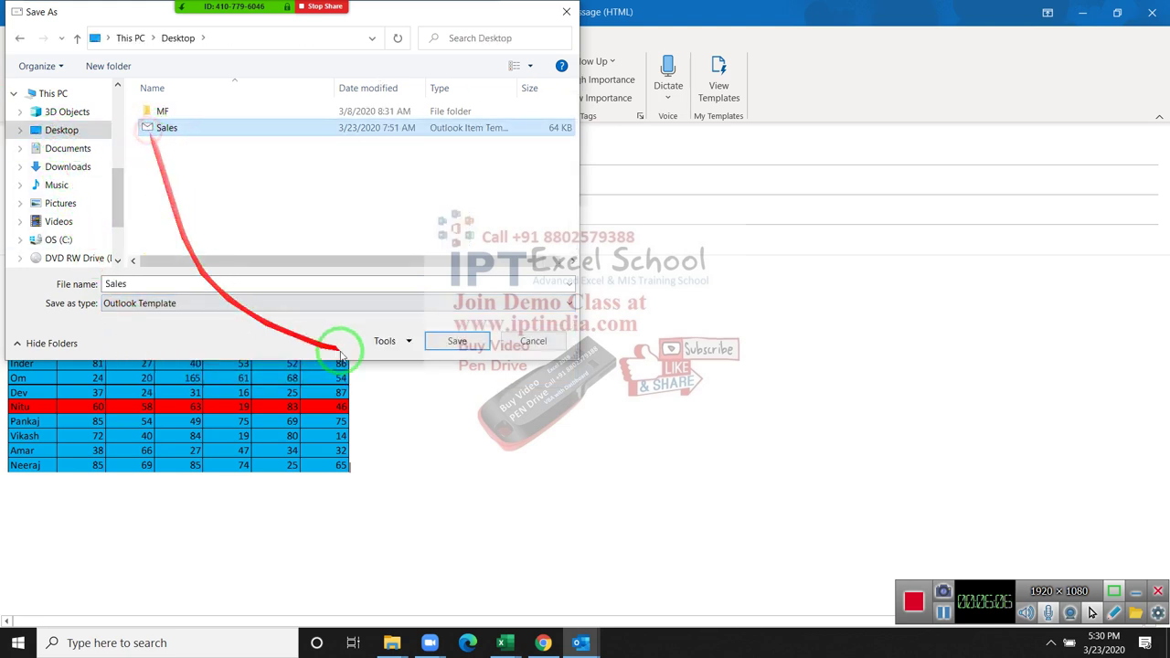
{"action": "left_click", "coordinate": [469, 345]}
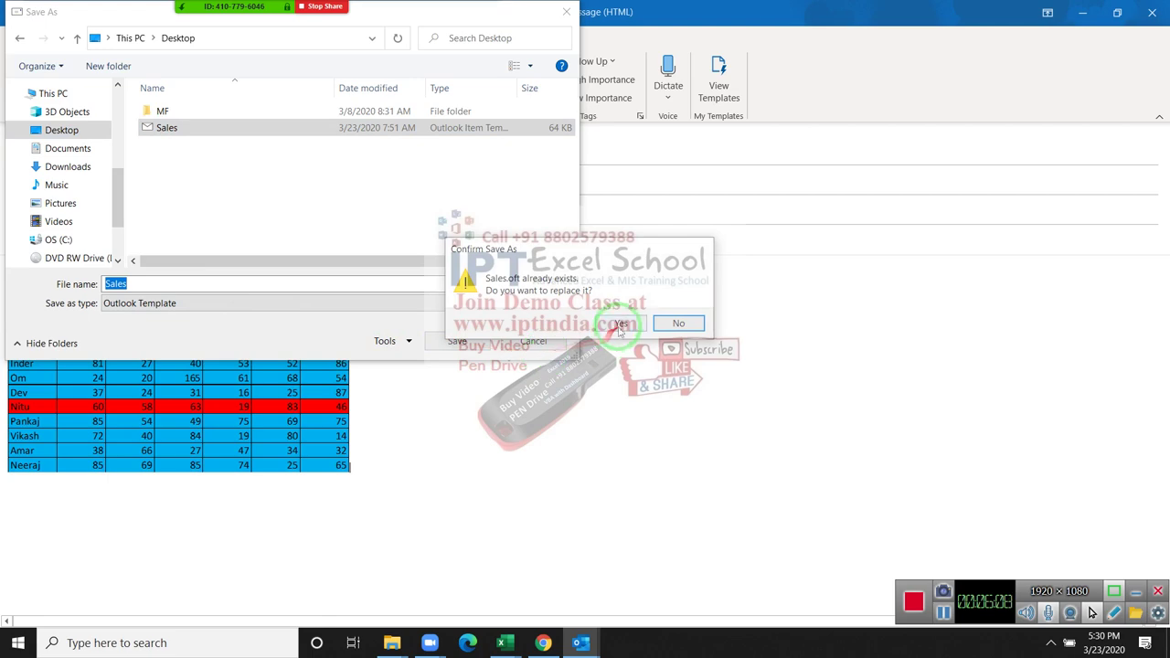
{"action": "left_click", "coordinate": [675, 322]}
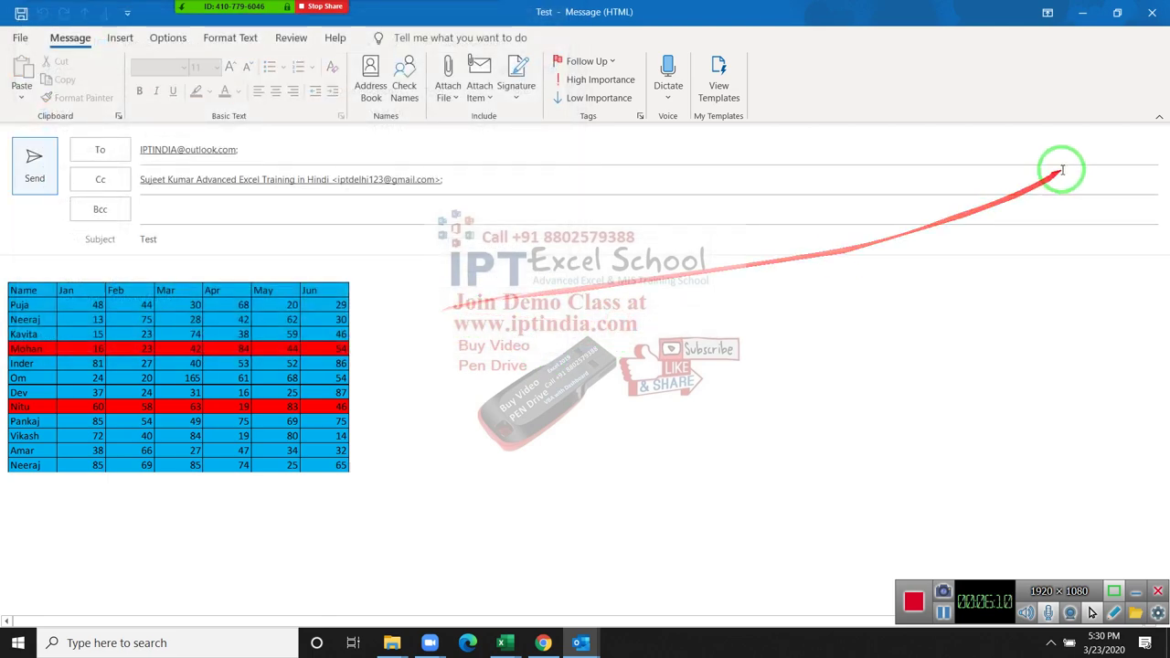
{"action": "left_click", "coordinate": [1152, 13]}
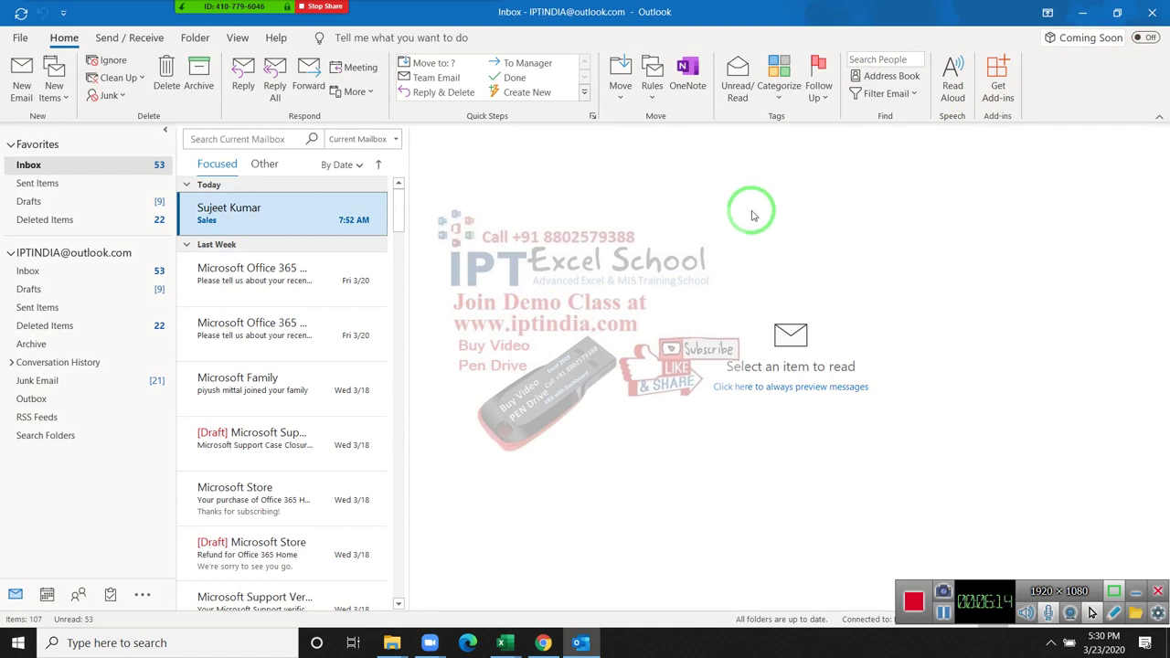
Open Sales.oft from the desktop, accept updating the linked table, and send the email
{"action": "key", "text": "super+d"}
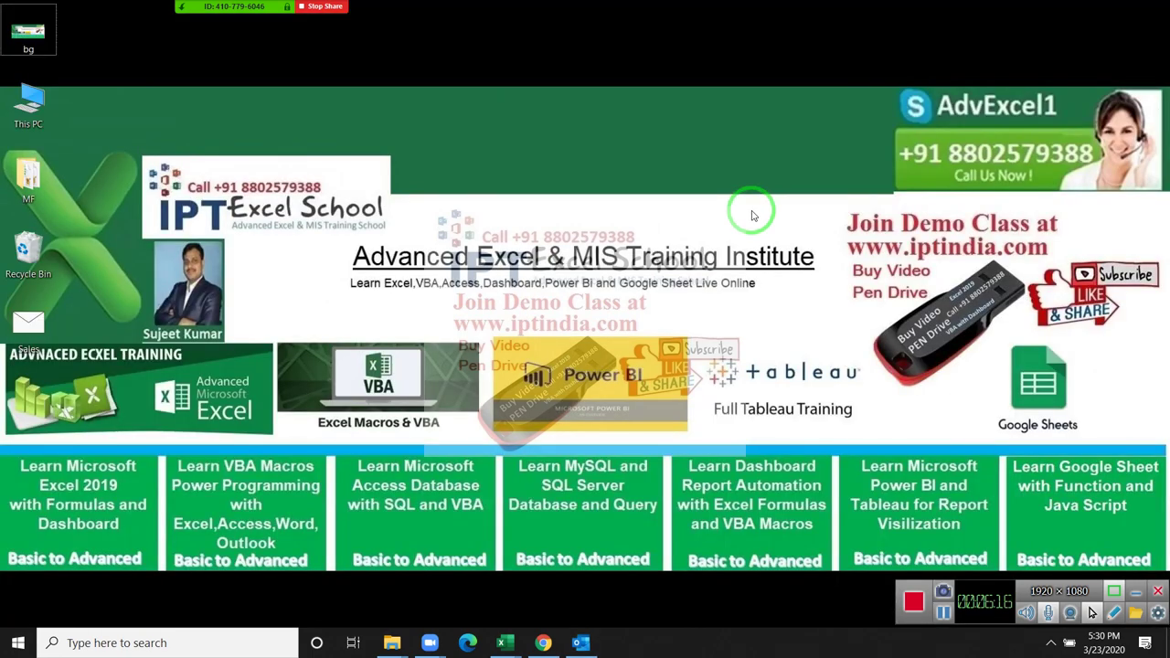
{"action": "left_click", "coordinate": [41, 303]}
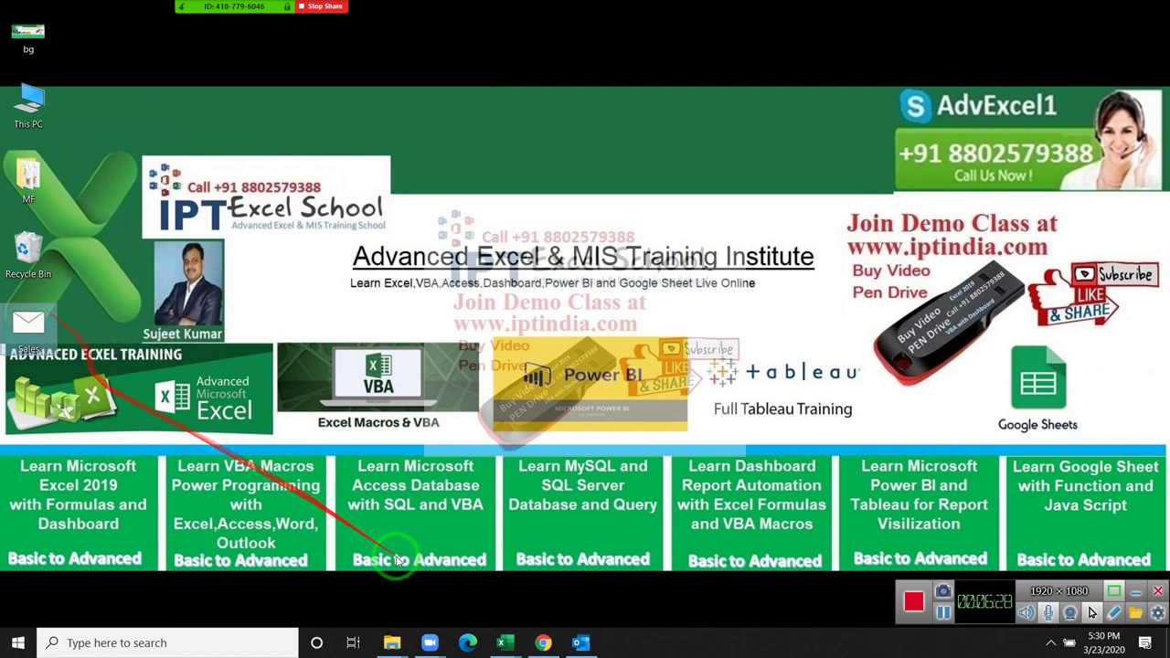
{"action": "left_click", "coordinate": [579, 640]}
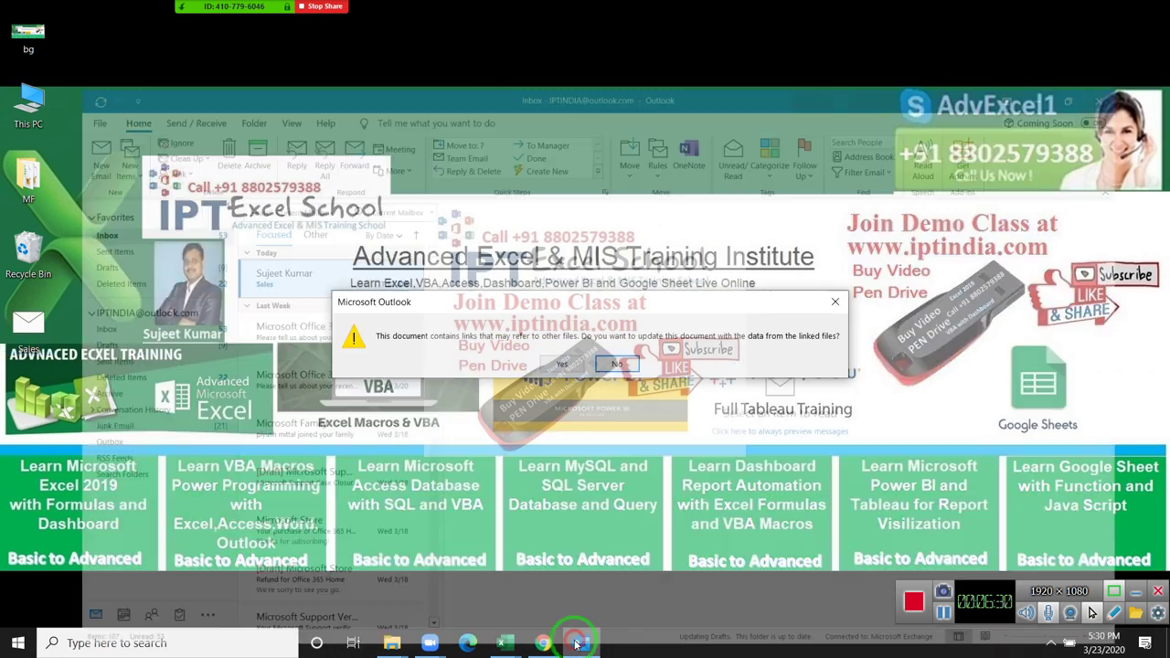
{"action": "left_click", "coordinate": [562, 365]}
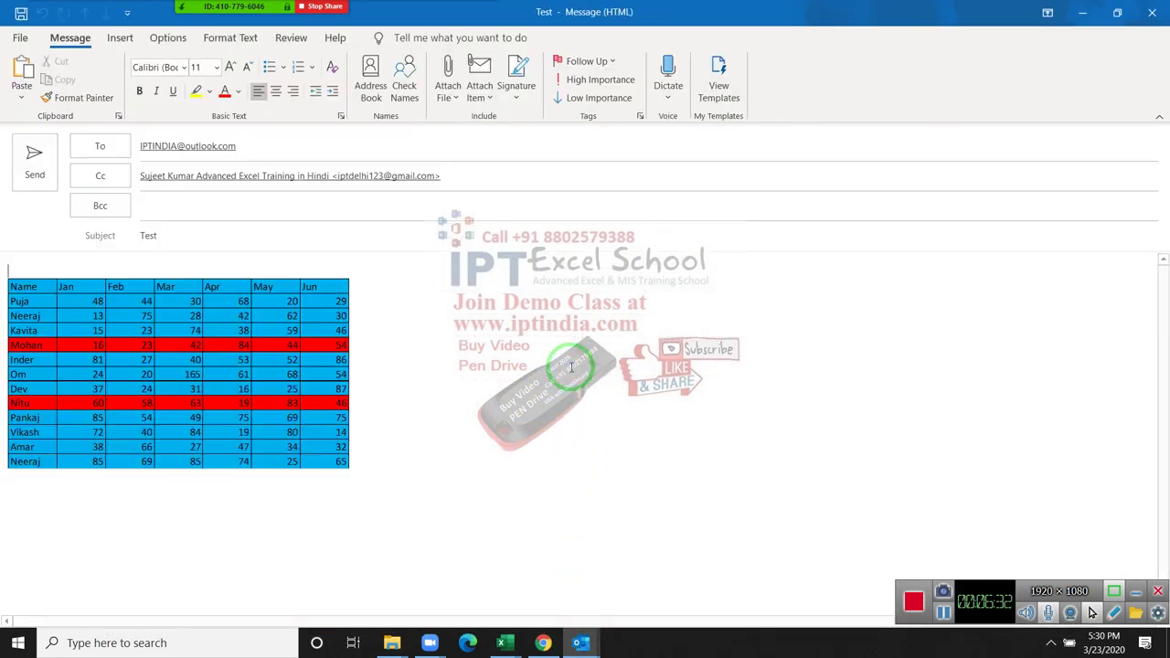
{"action": "left_click", "coordinate": [50, 168]}
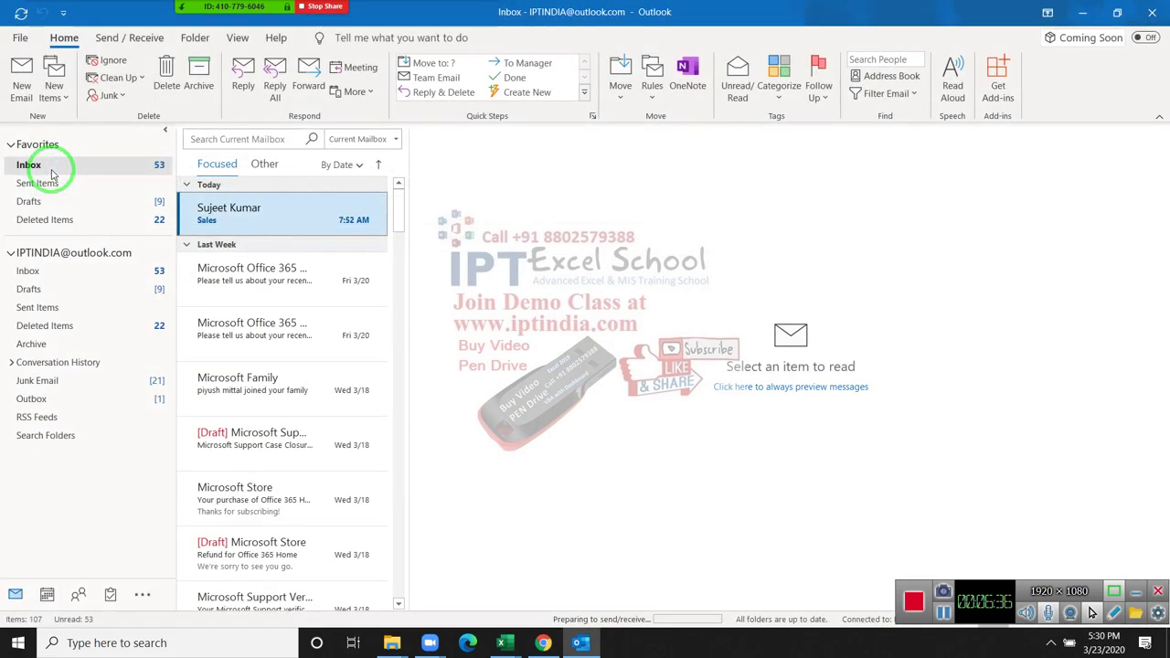
{"action": "left_click", "coordinate": [512, 643]}
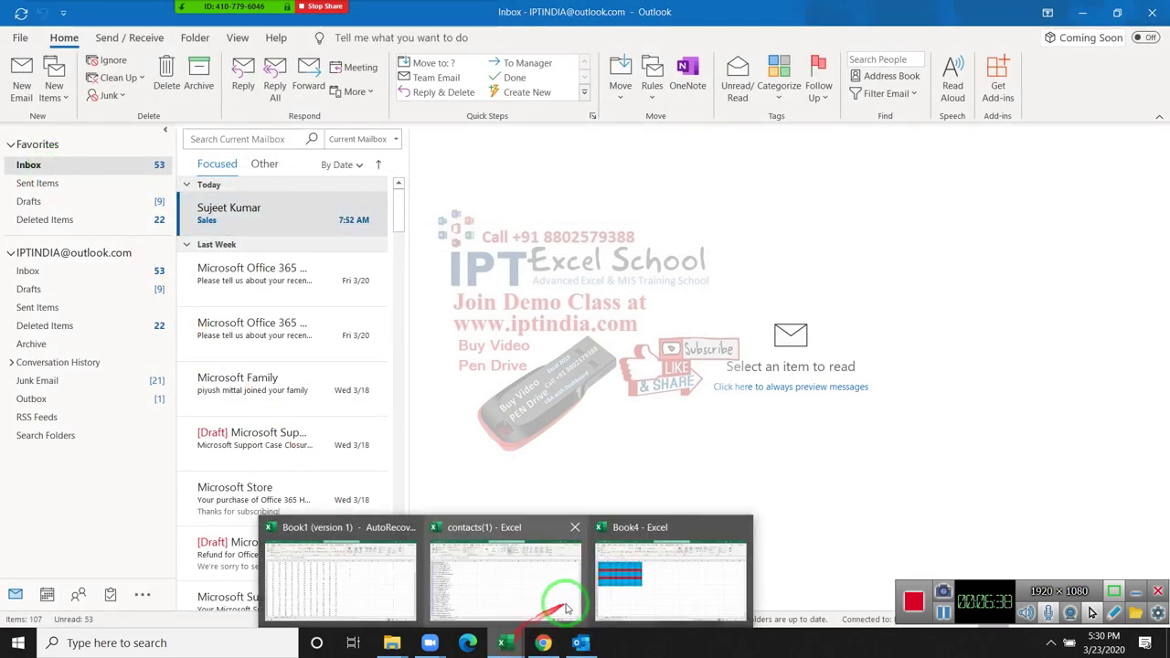
Apply red fill color to the whole score table A1:G13 in Excel
{"action": "left_click", "coordinate": [619, 598]}
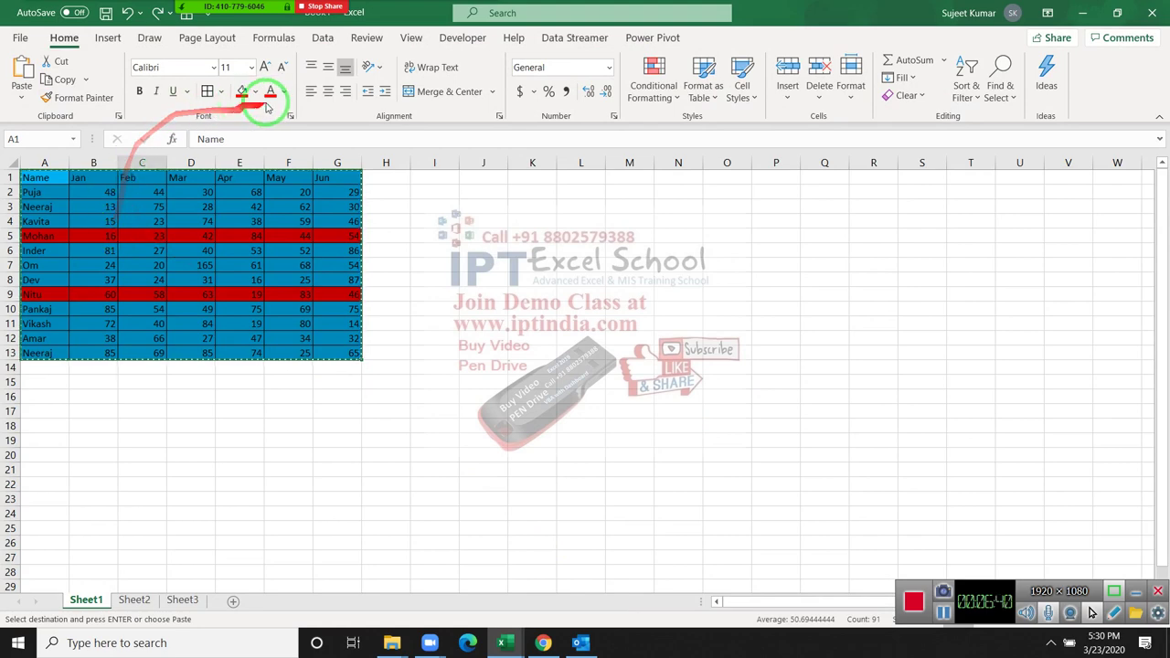
{"action": "left_click", "coordinate": [242, 91]}
{"action": "left_click", "coordinate": [484, 279]}
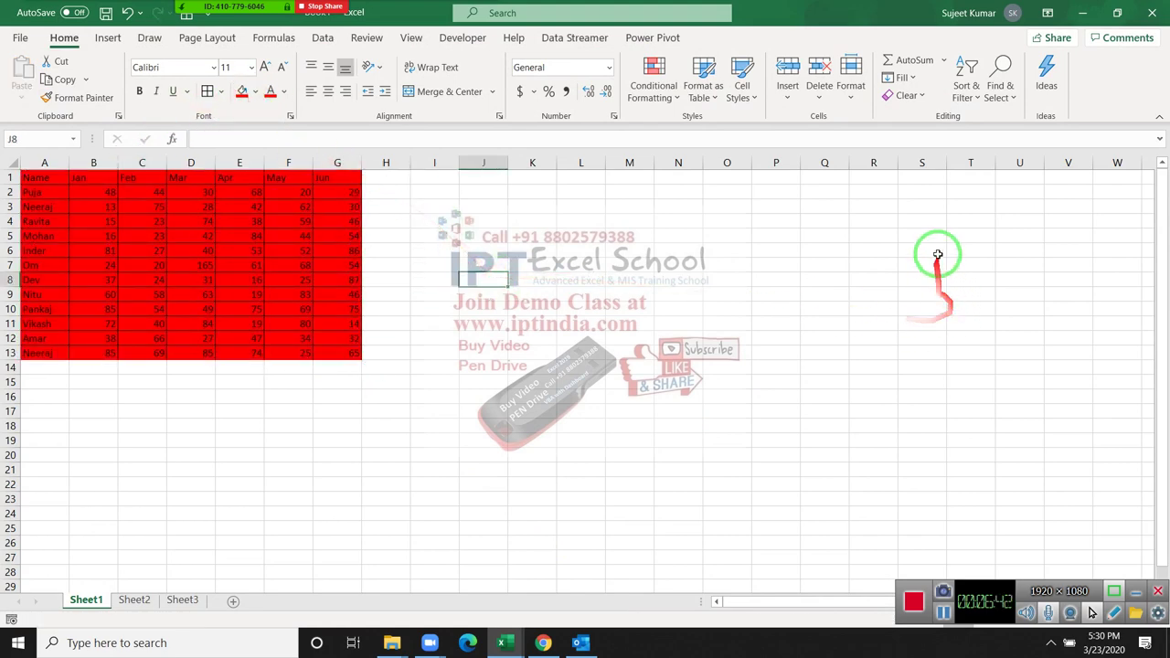
Reopen the Sales template, update the linked red table, and send the new message
{"action": "left_click", "coordinate": [1089, 17]}
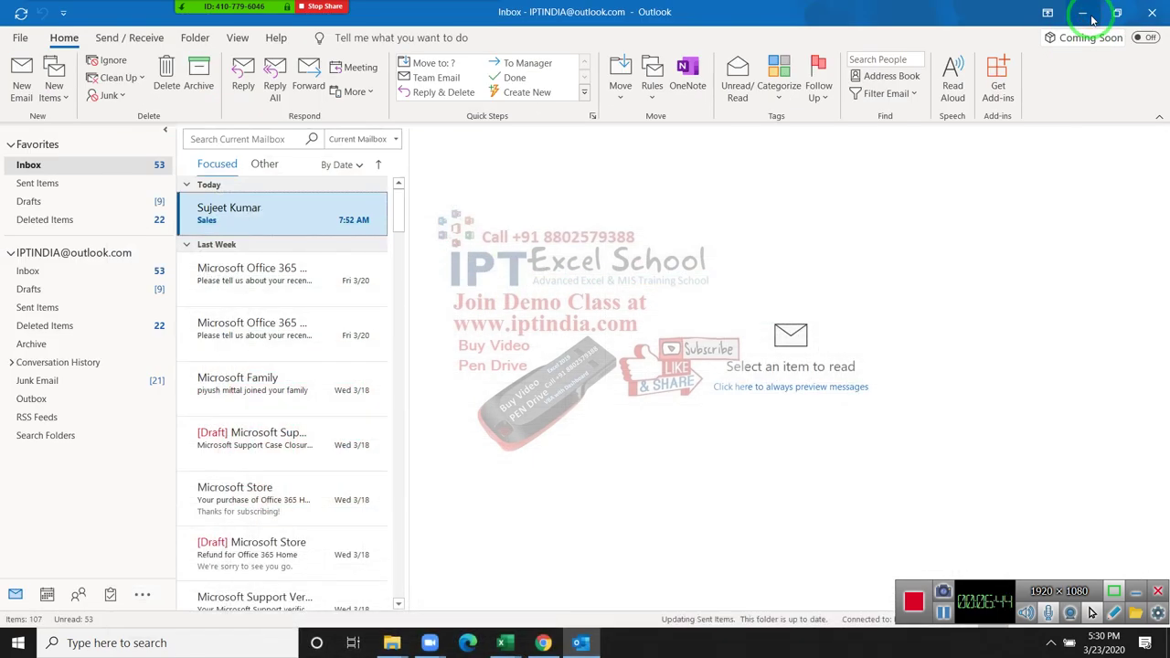
{"action": "left_click", "coordinate": [1084, 13]}
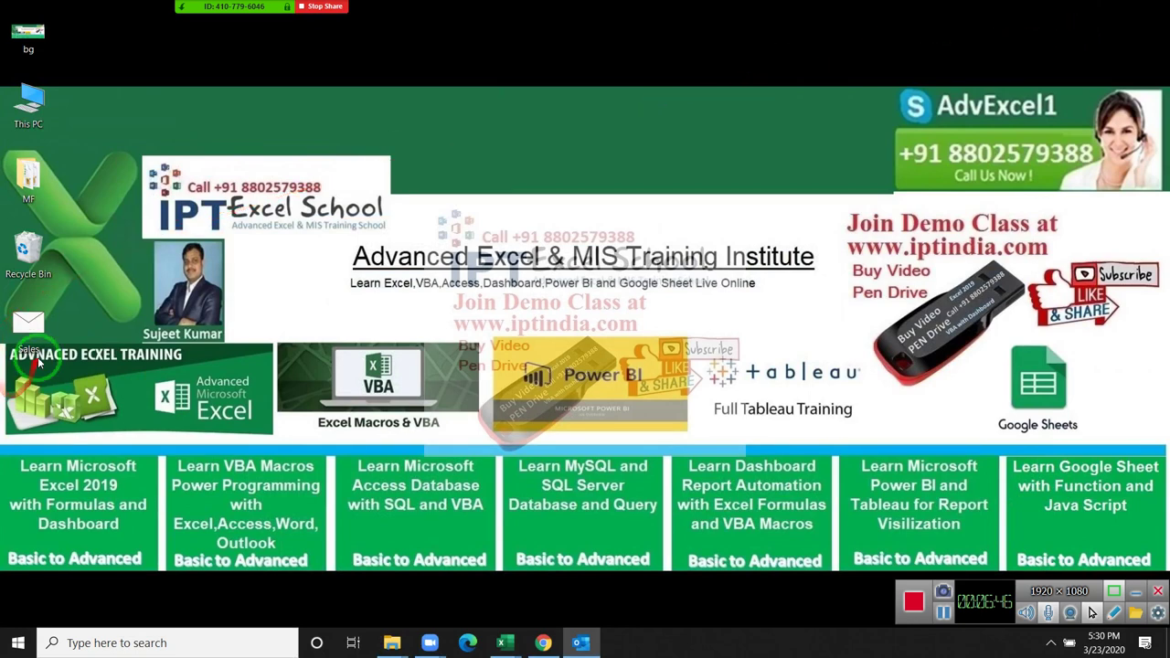
{"action": "double_click", "coordinate": [31, 334]}
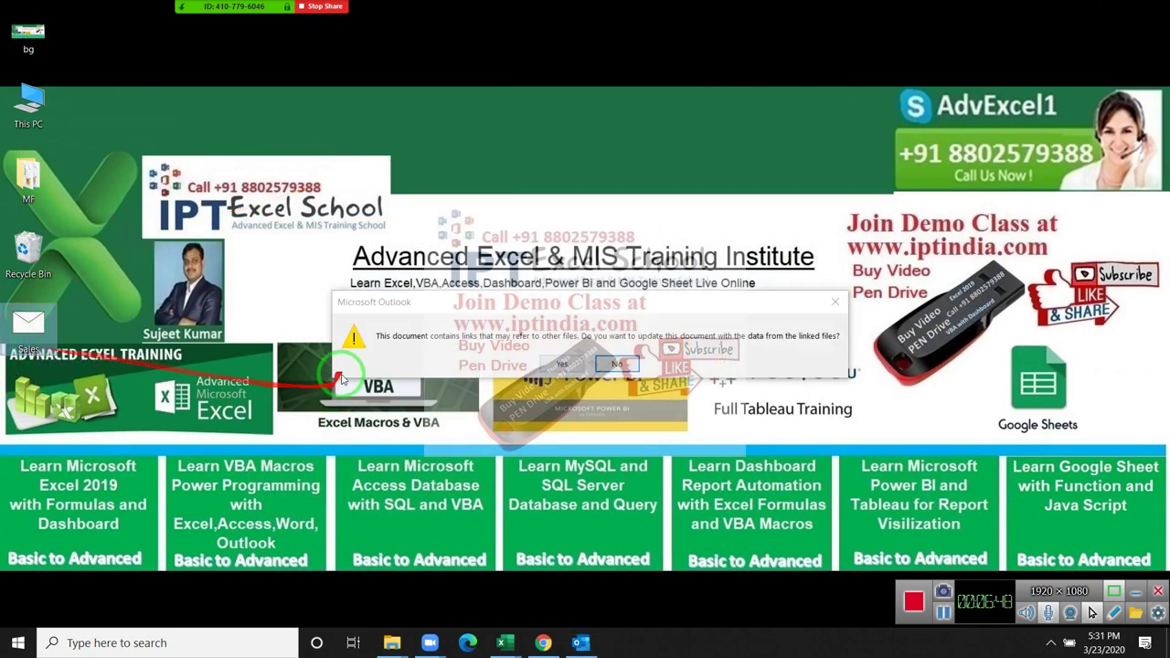
{"action": "left_click", "coordinate": [562, 364]}
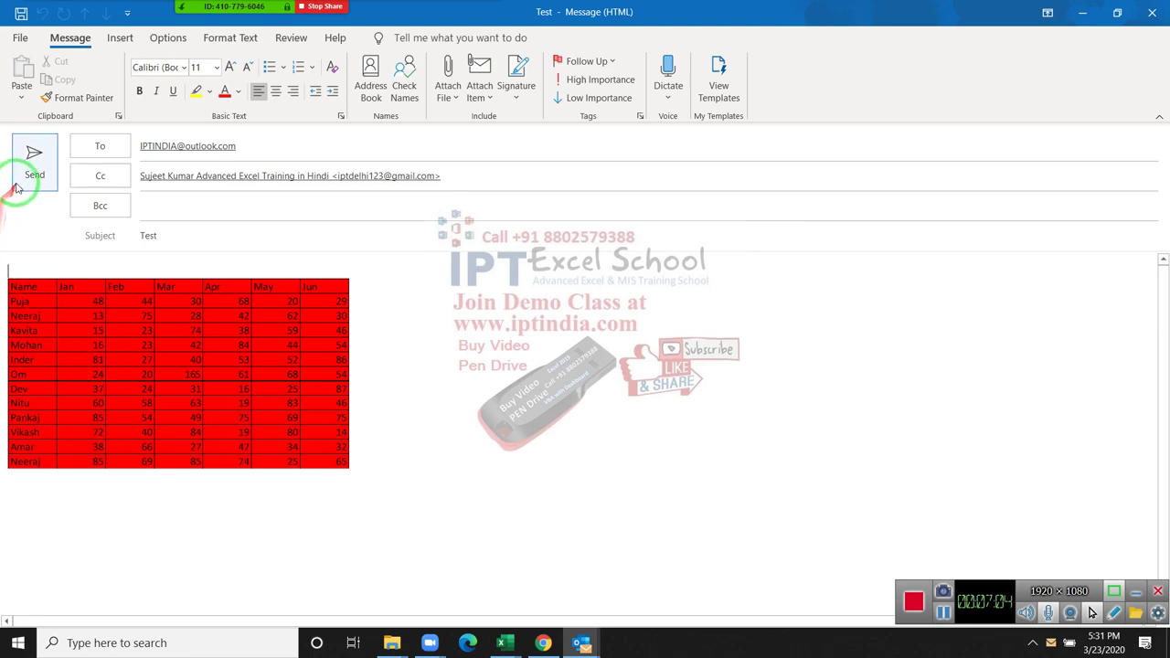
{"action": "key", "text": "super+d"}
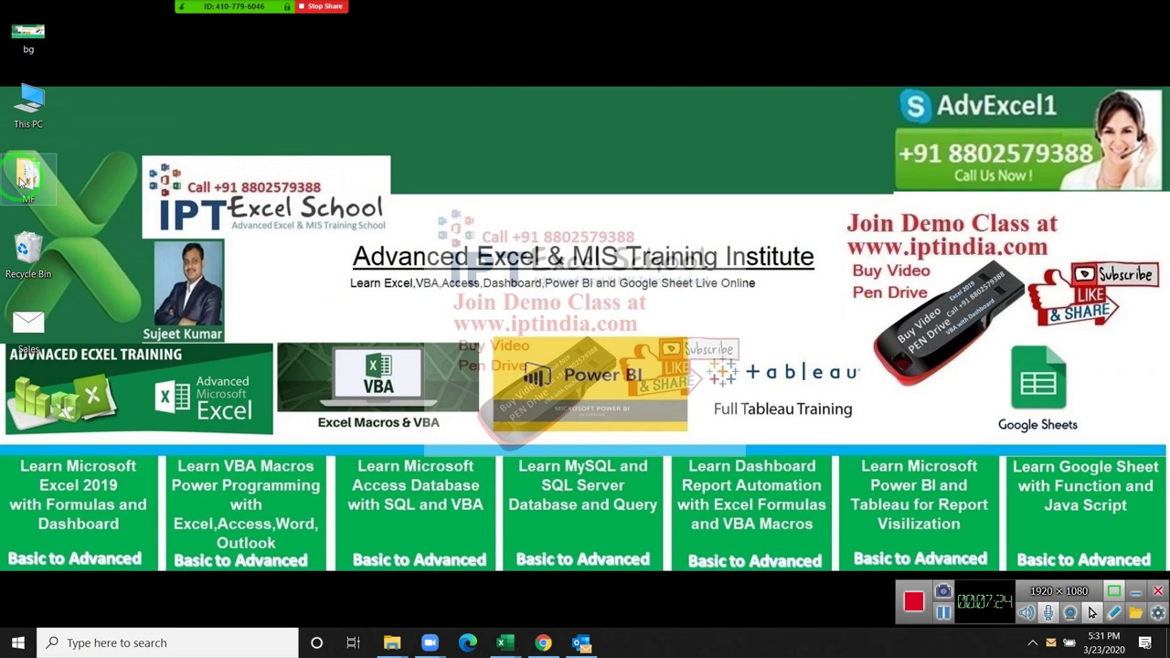
Open the newest received Test email showing the red score table, then return to the desktop
{"action": "left_click", "coordinate": [13, 320]}
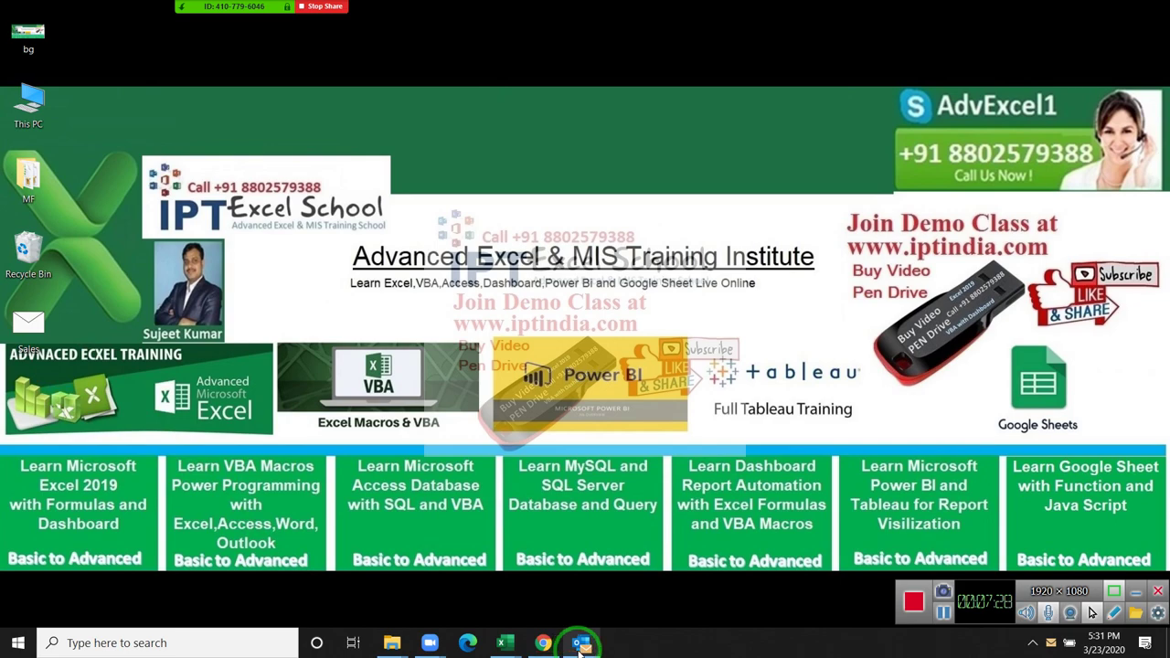
{"action": "left_click", "coordinate": [581, 644]}
{"action": "left_click", "coordinate": [251, 261]}
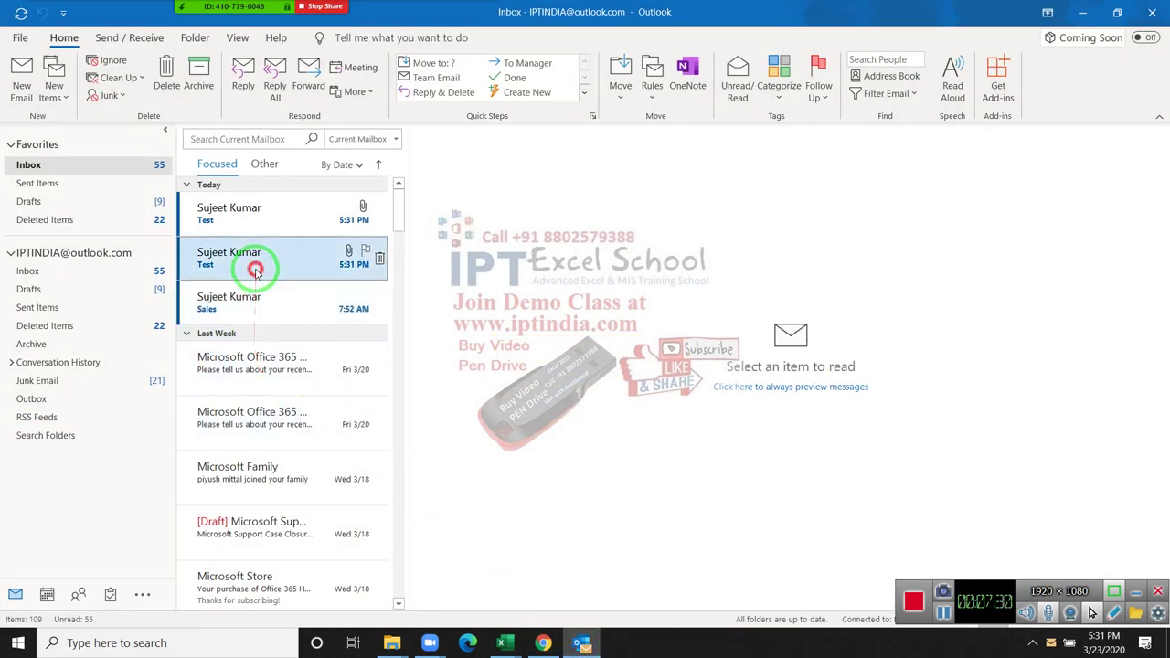
{"action": "left_click", "coordinate": [247, 220]}
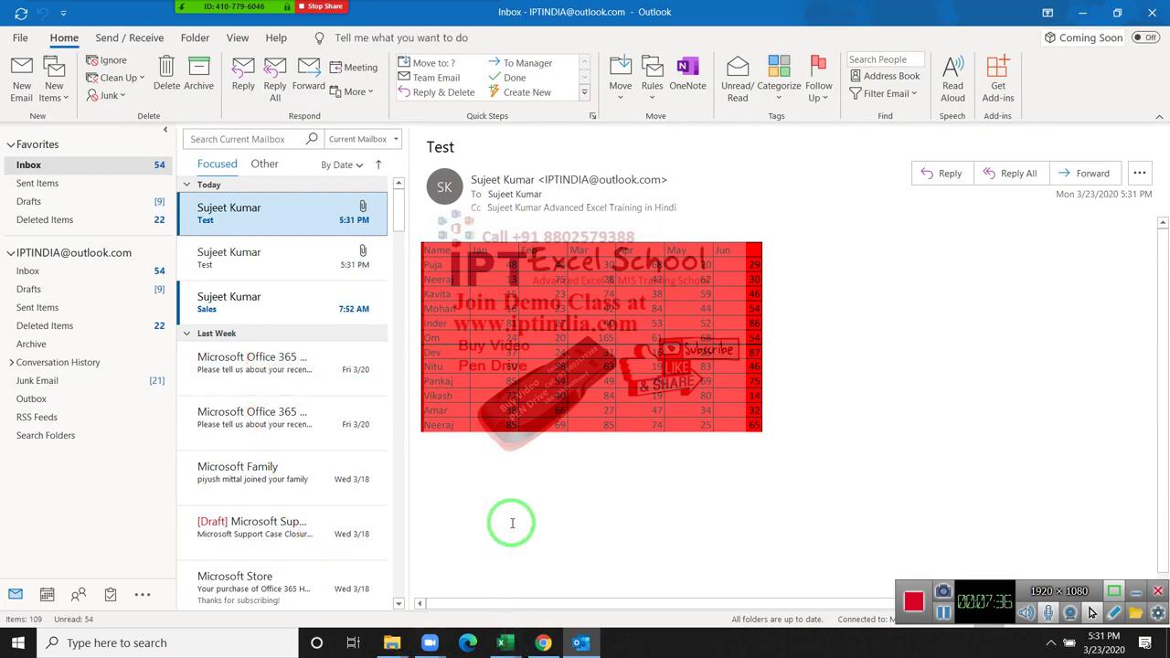
{"action": "key", "text": "super+d"}
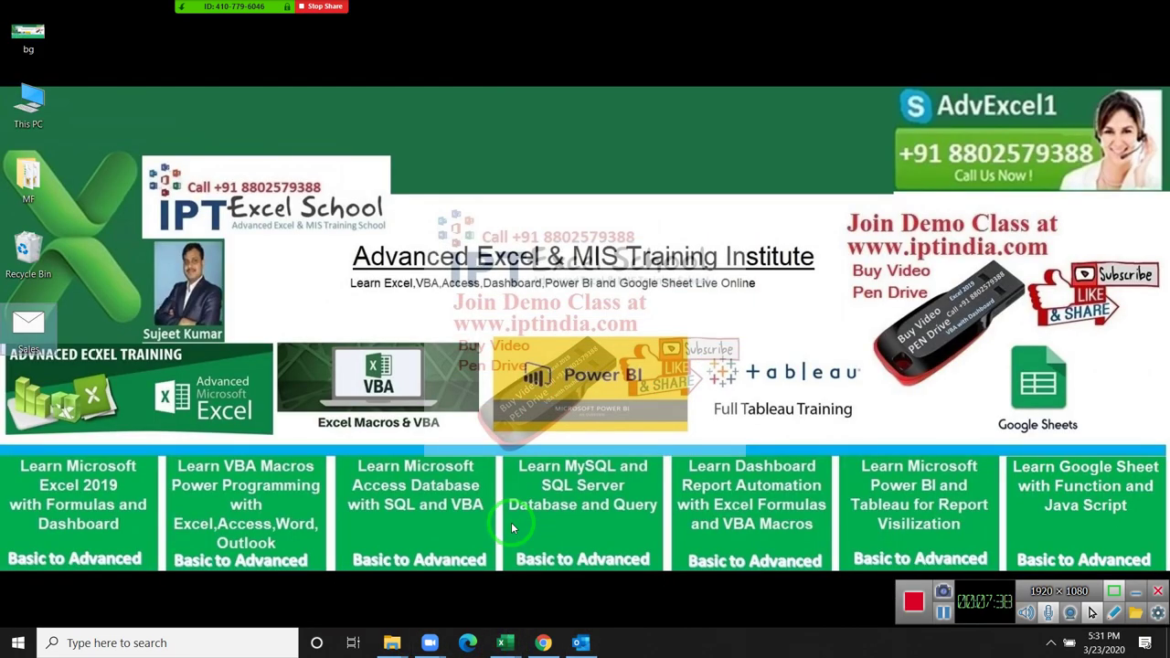